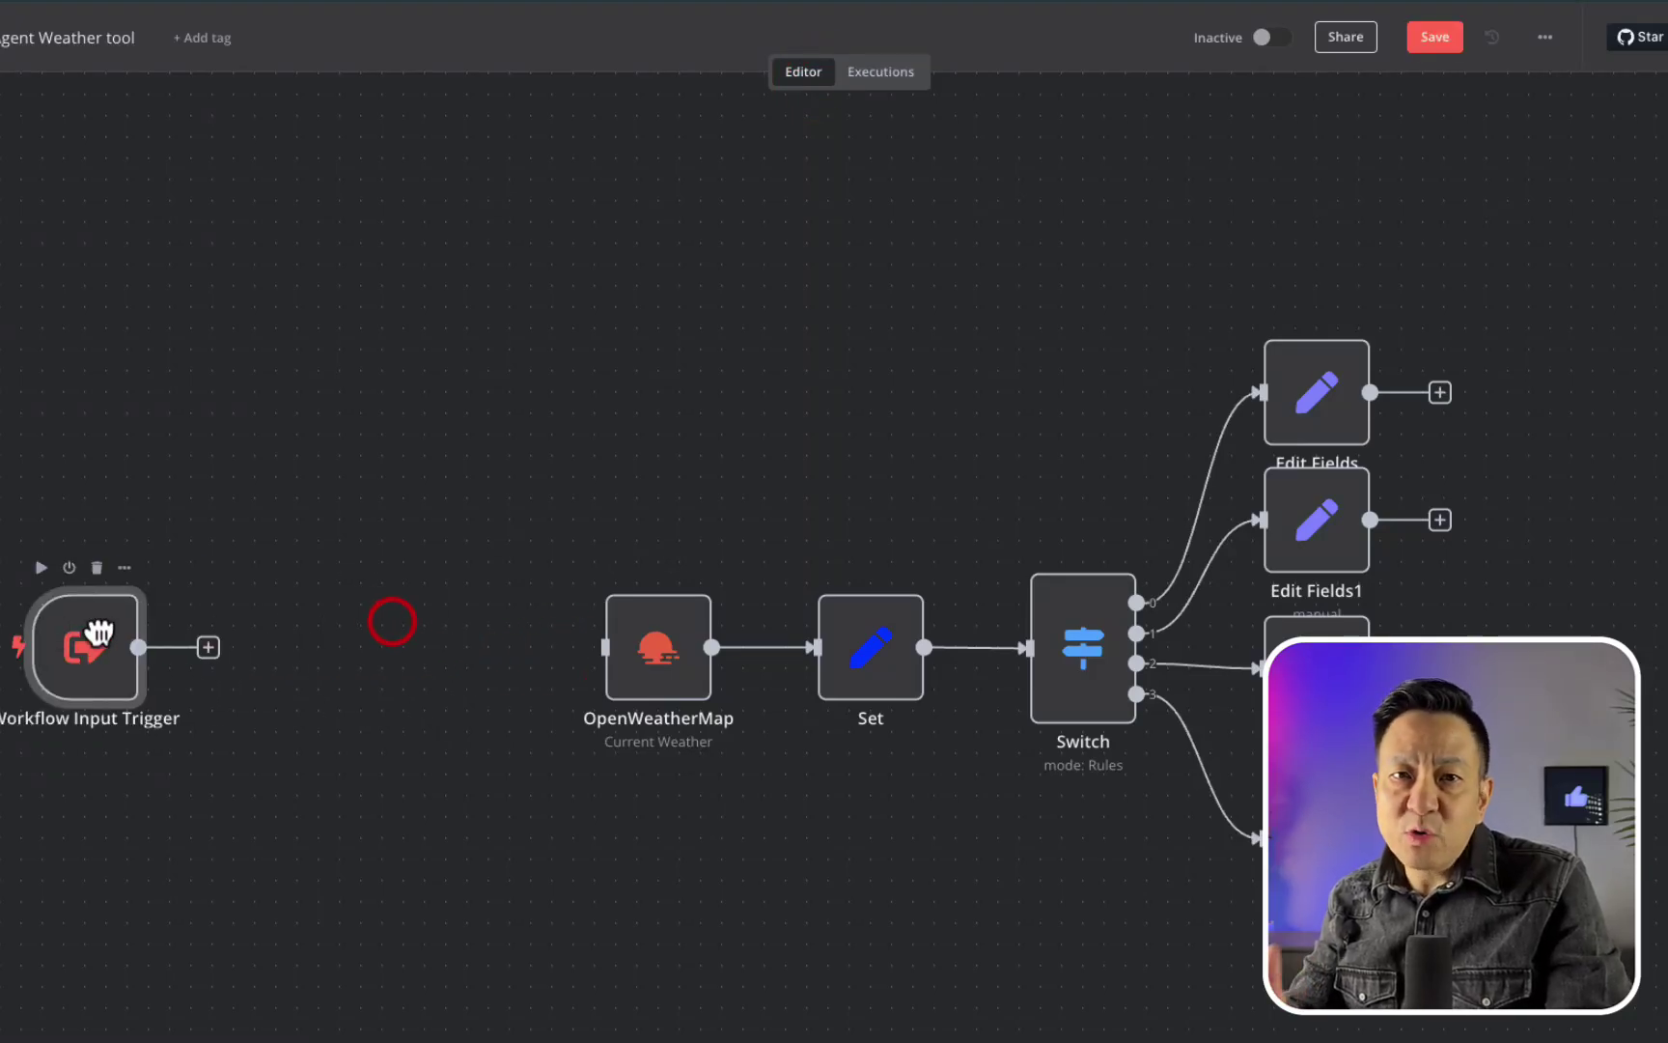
- Add a Basic LLM Chain with an OpenAI Chat Model after the trigger and open the chain's settings
left_click(209, 647)
type("L")
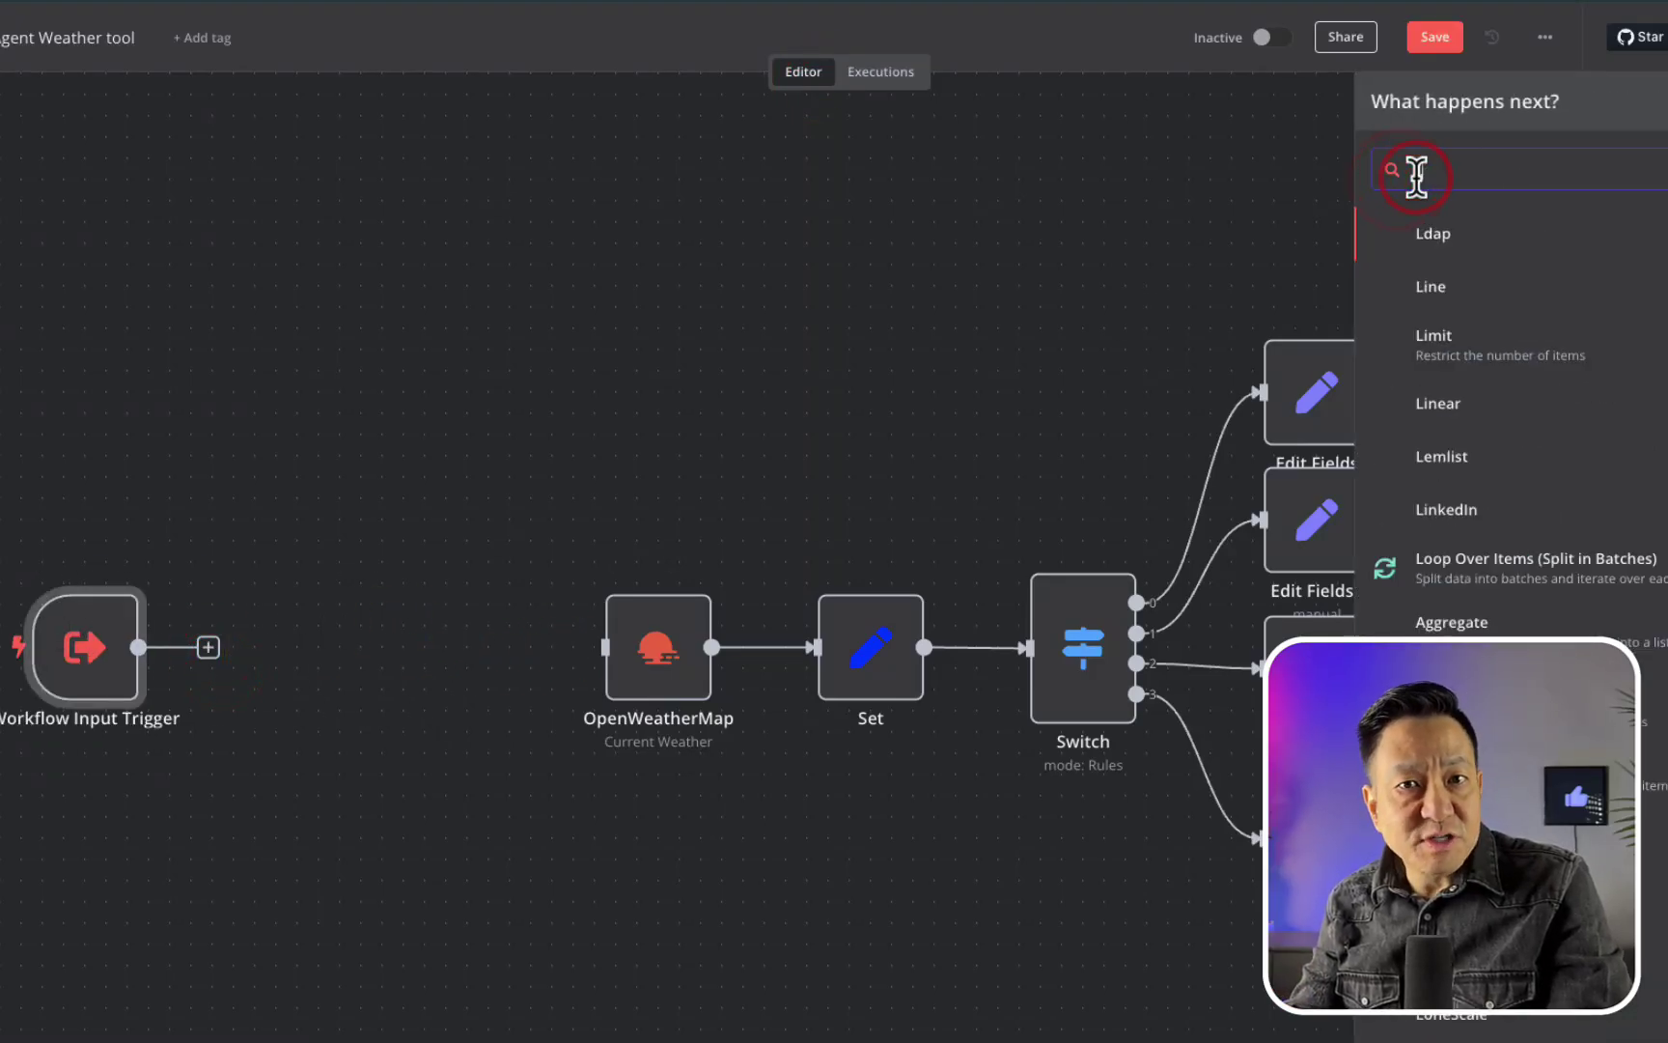
type("LM")
left_click(1473, 340)
key("Escape")
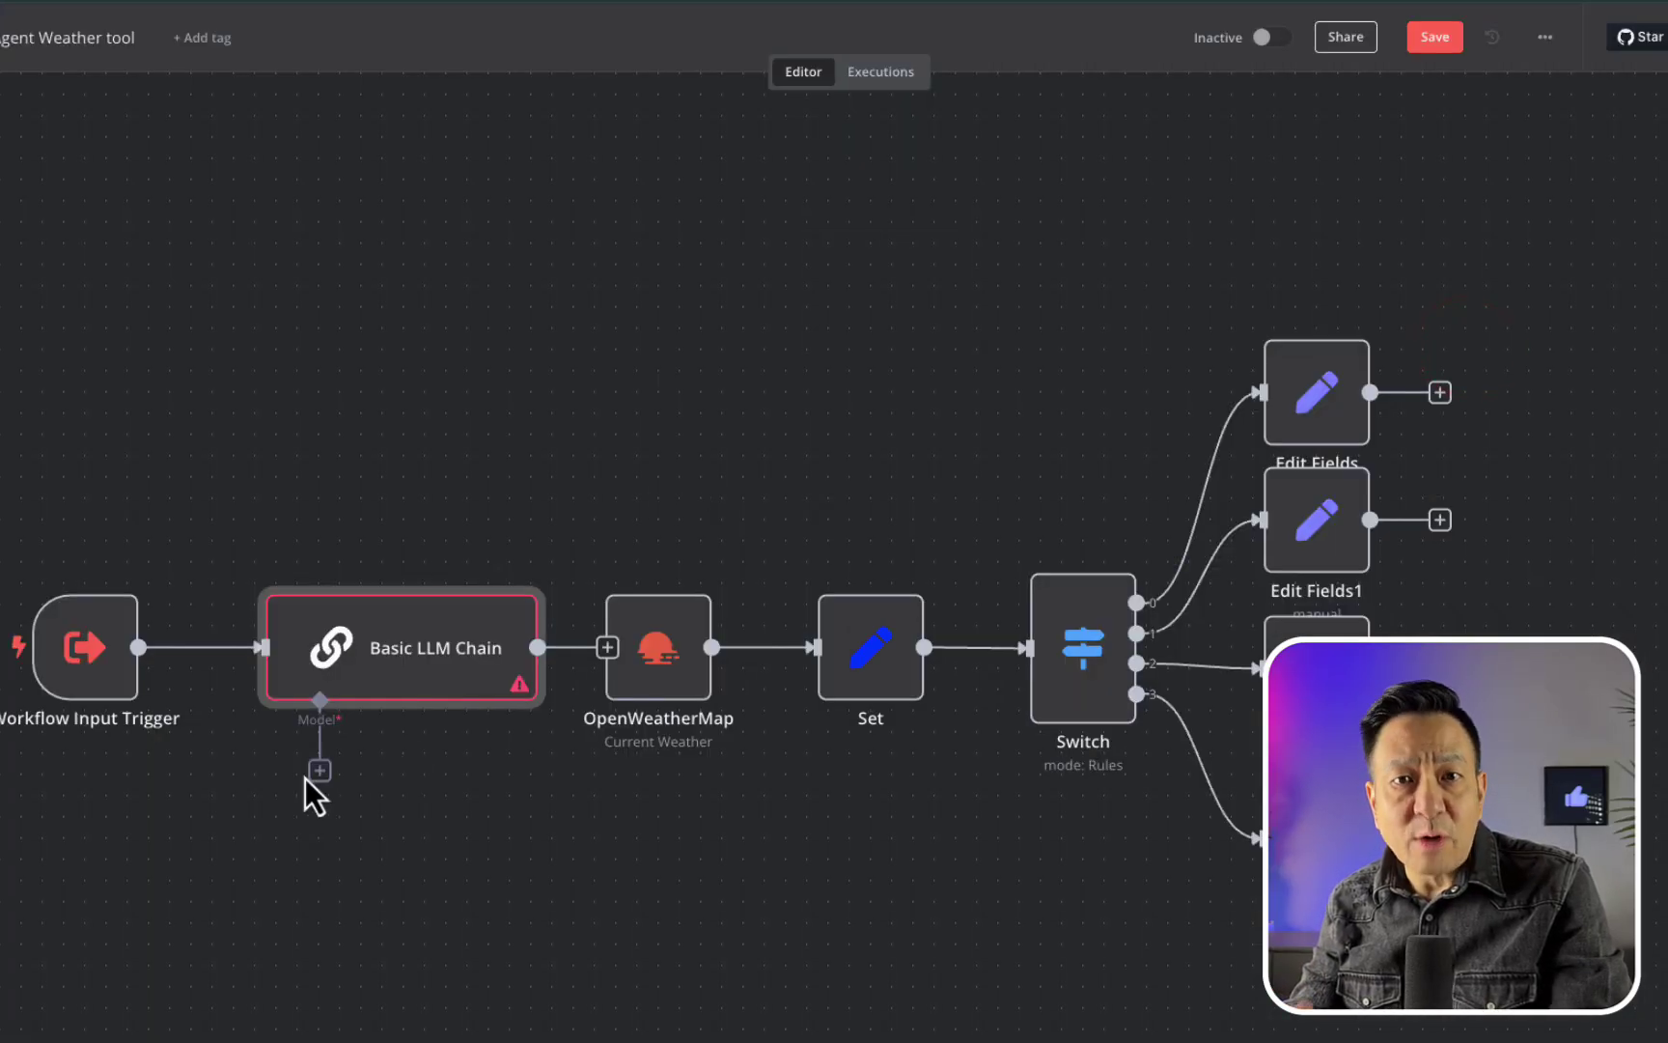
left_click(319, 772)
left_click(1500, 678)
left_click_drag(320, 848, 266, 848)
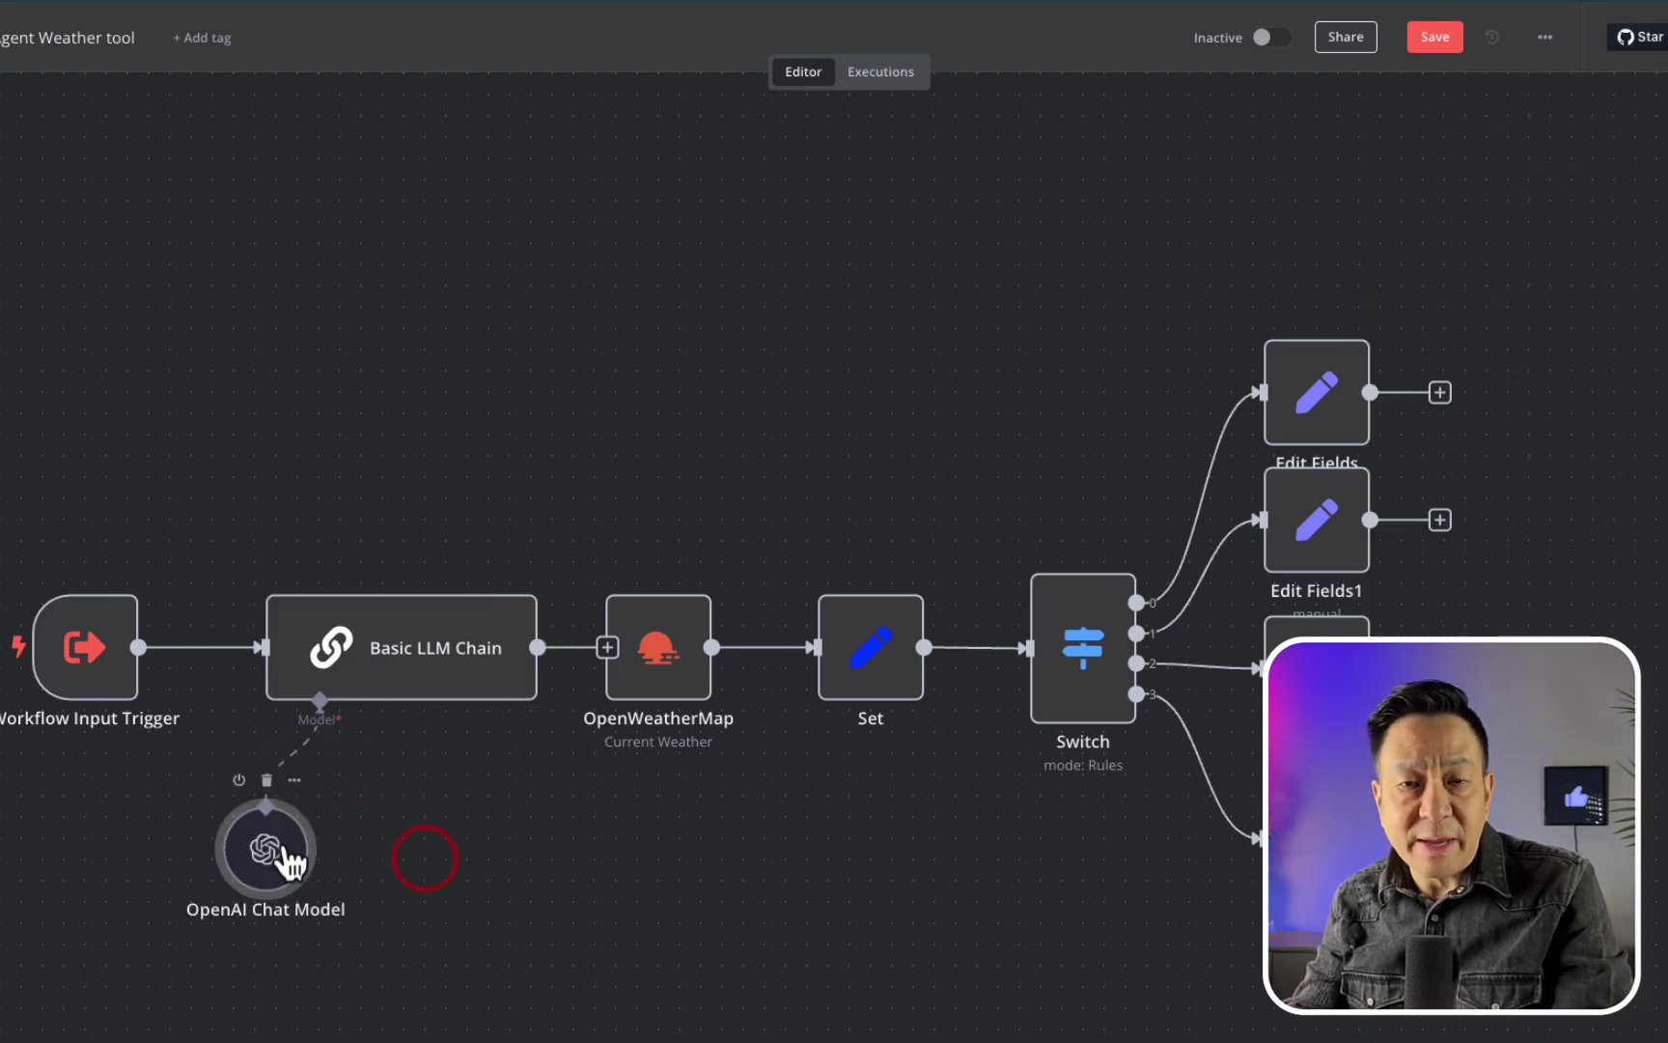
left_click_drag(405, 648, 361, 647)
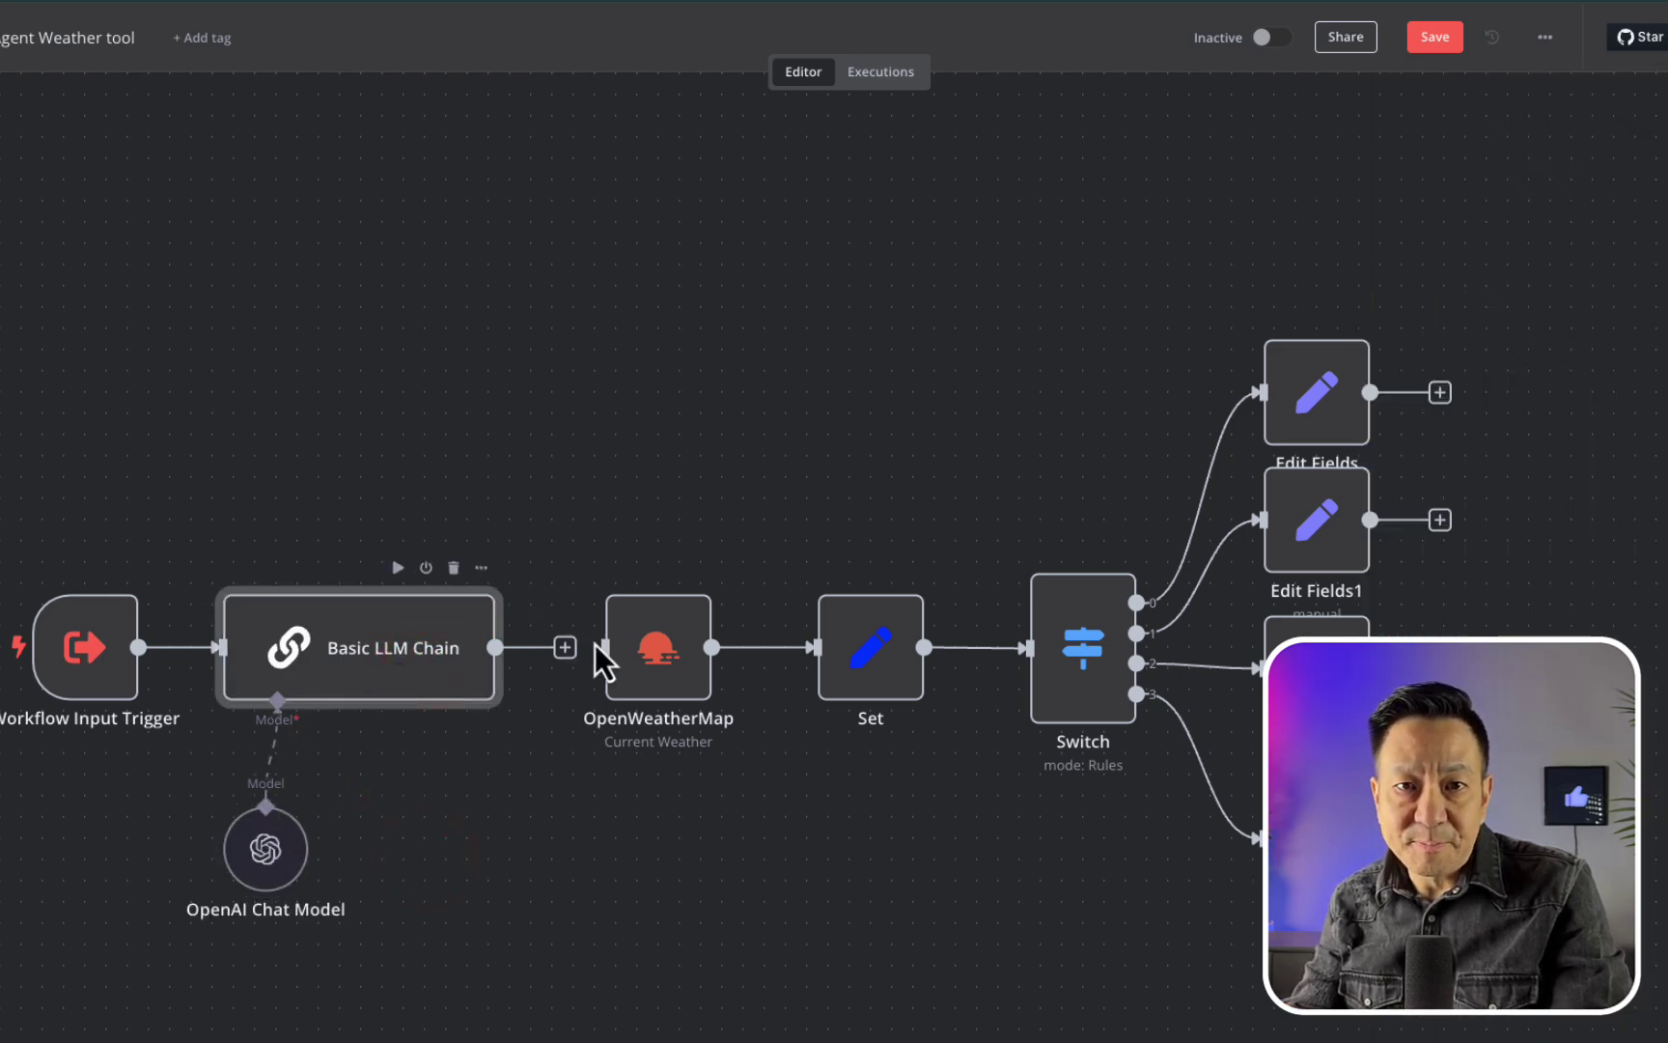
double_click(398, 651)
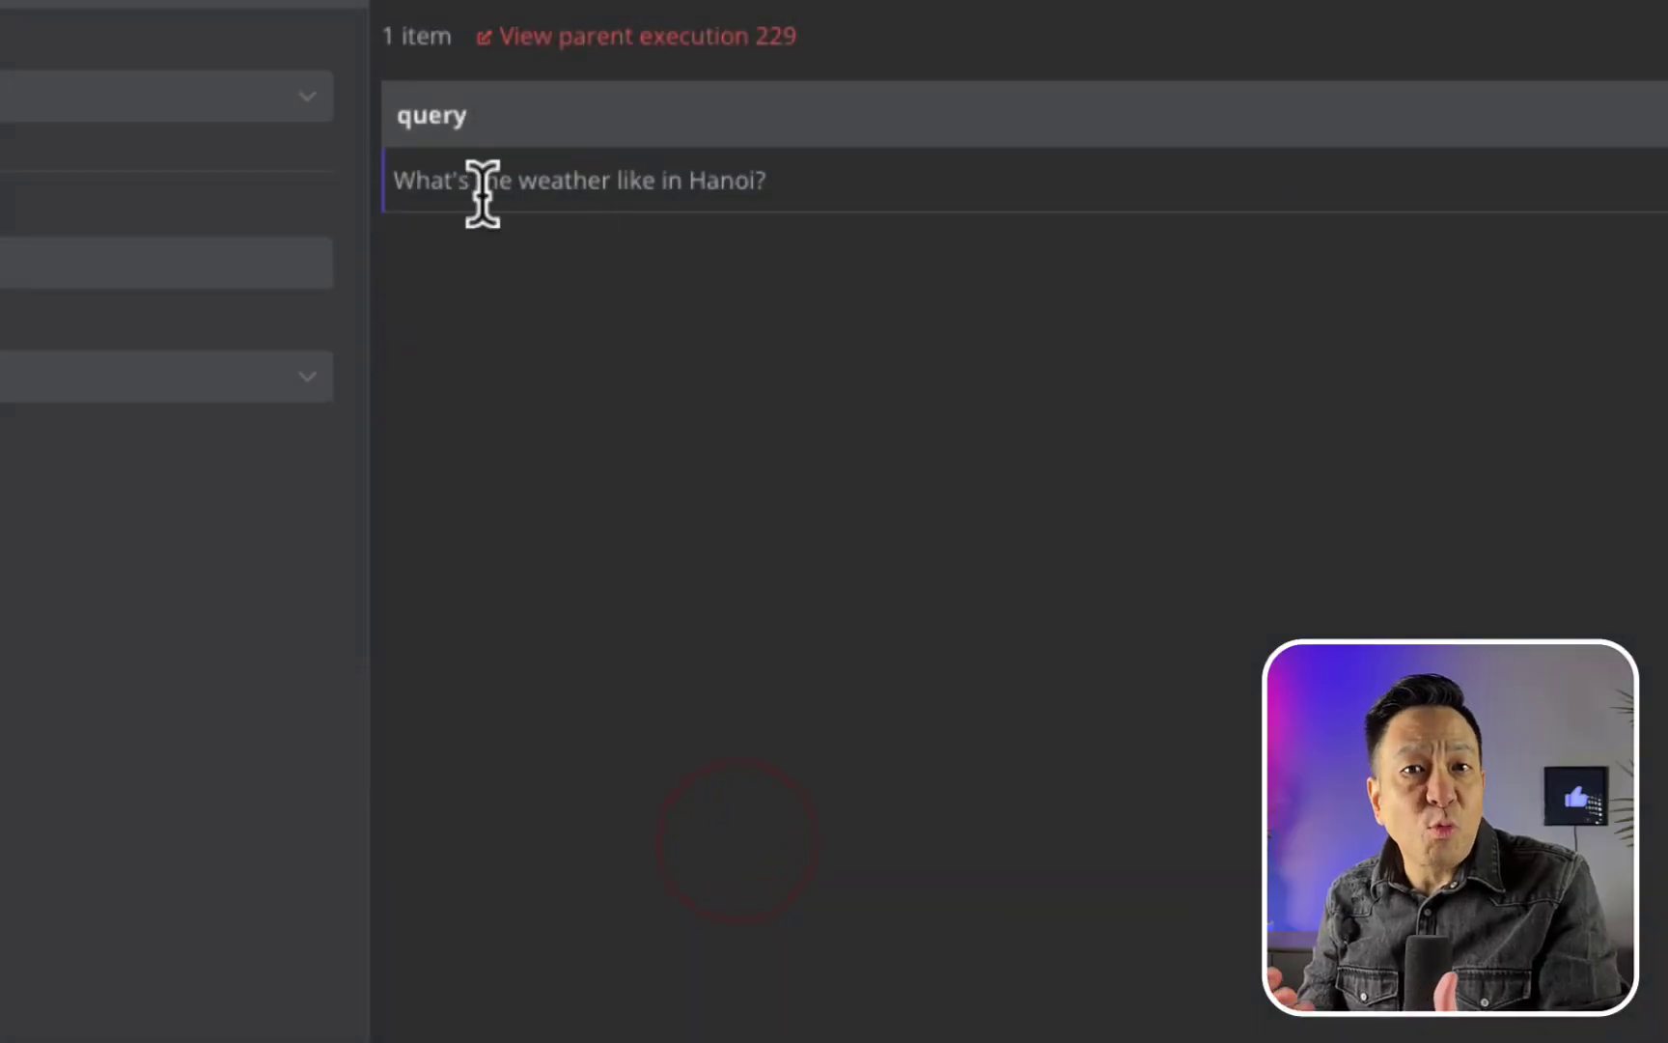
- Inspect the incoming Hanoi weather question and the failed OpenWeatherMap step's details
left_click(419, 210)
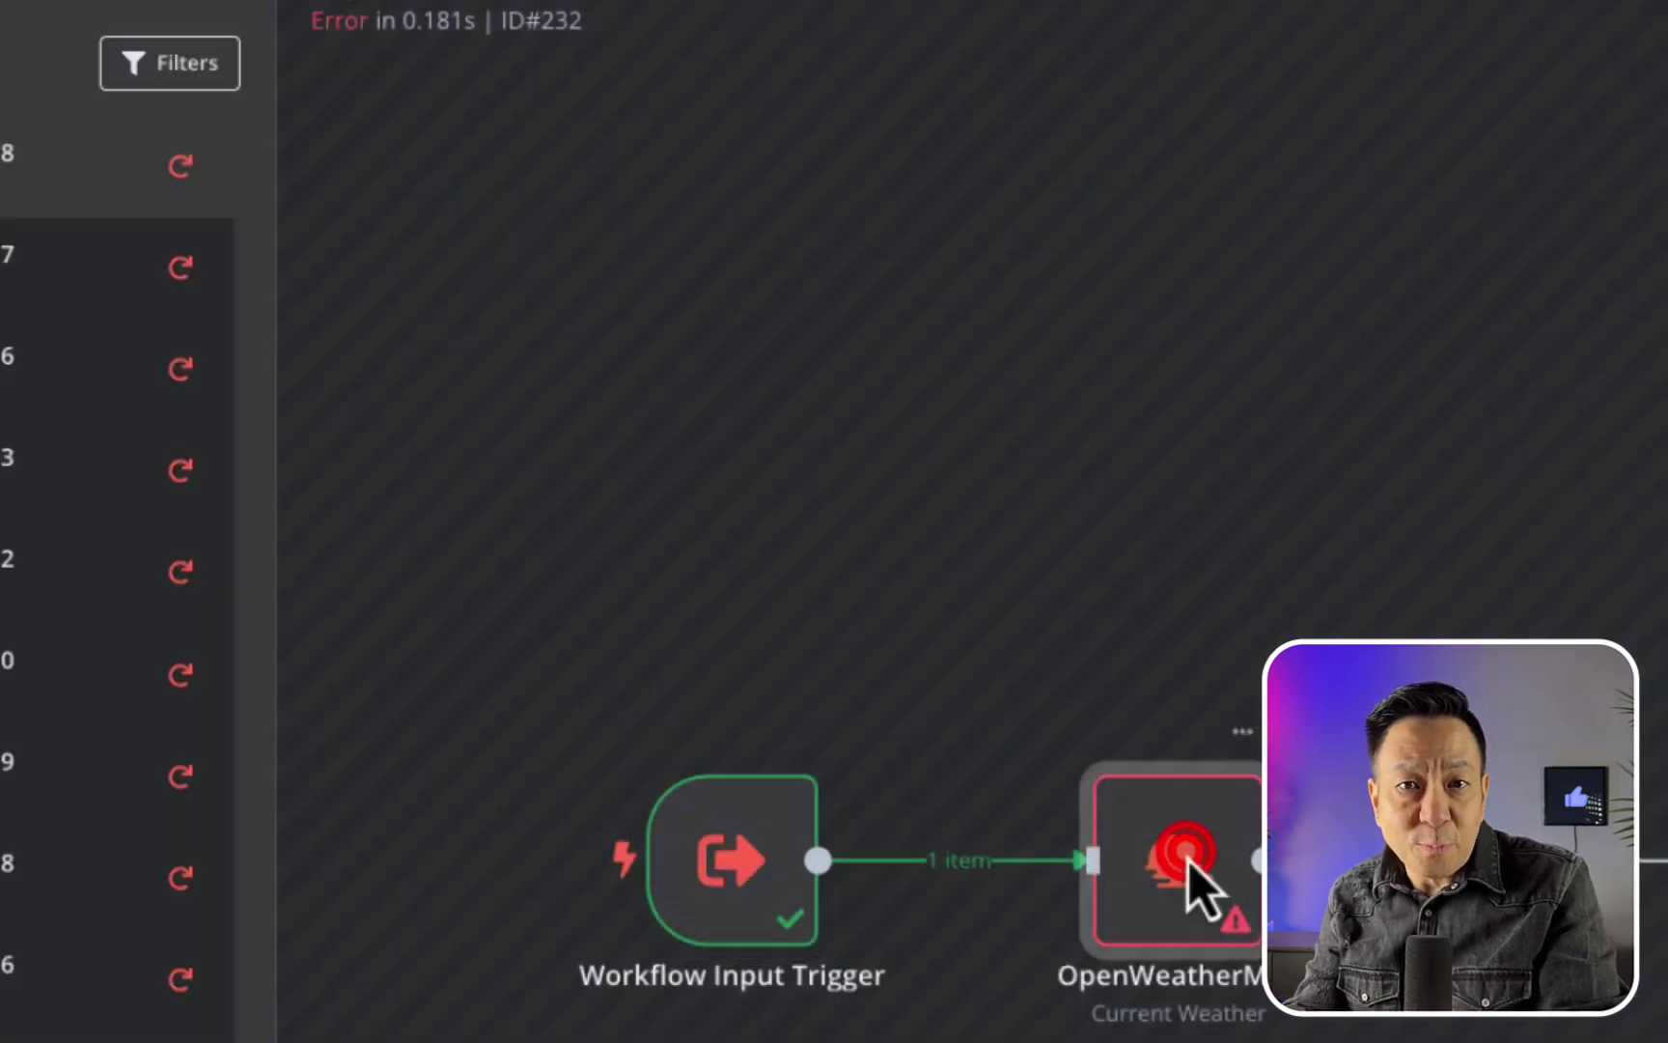
double_click(1180, 862)
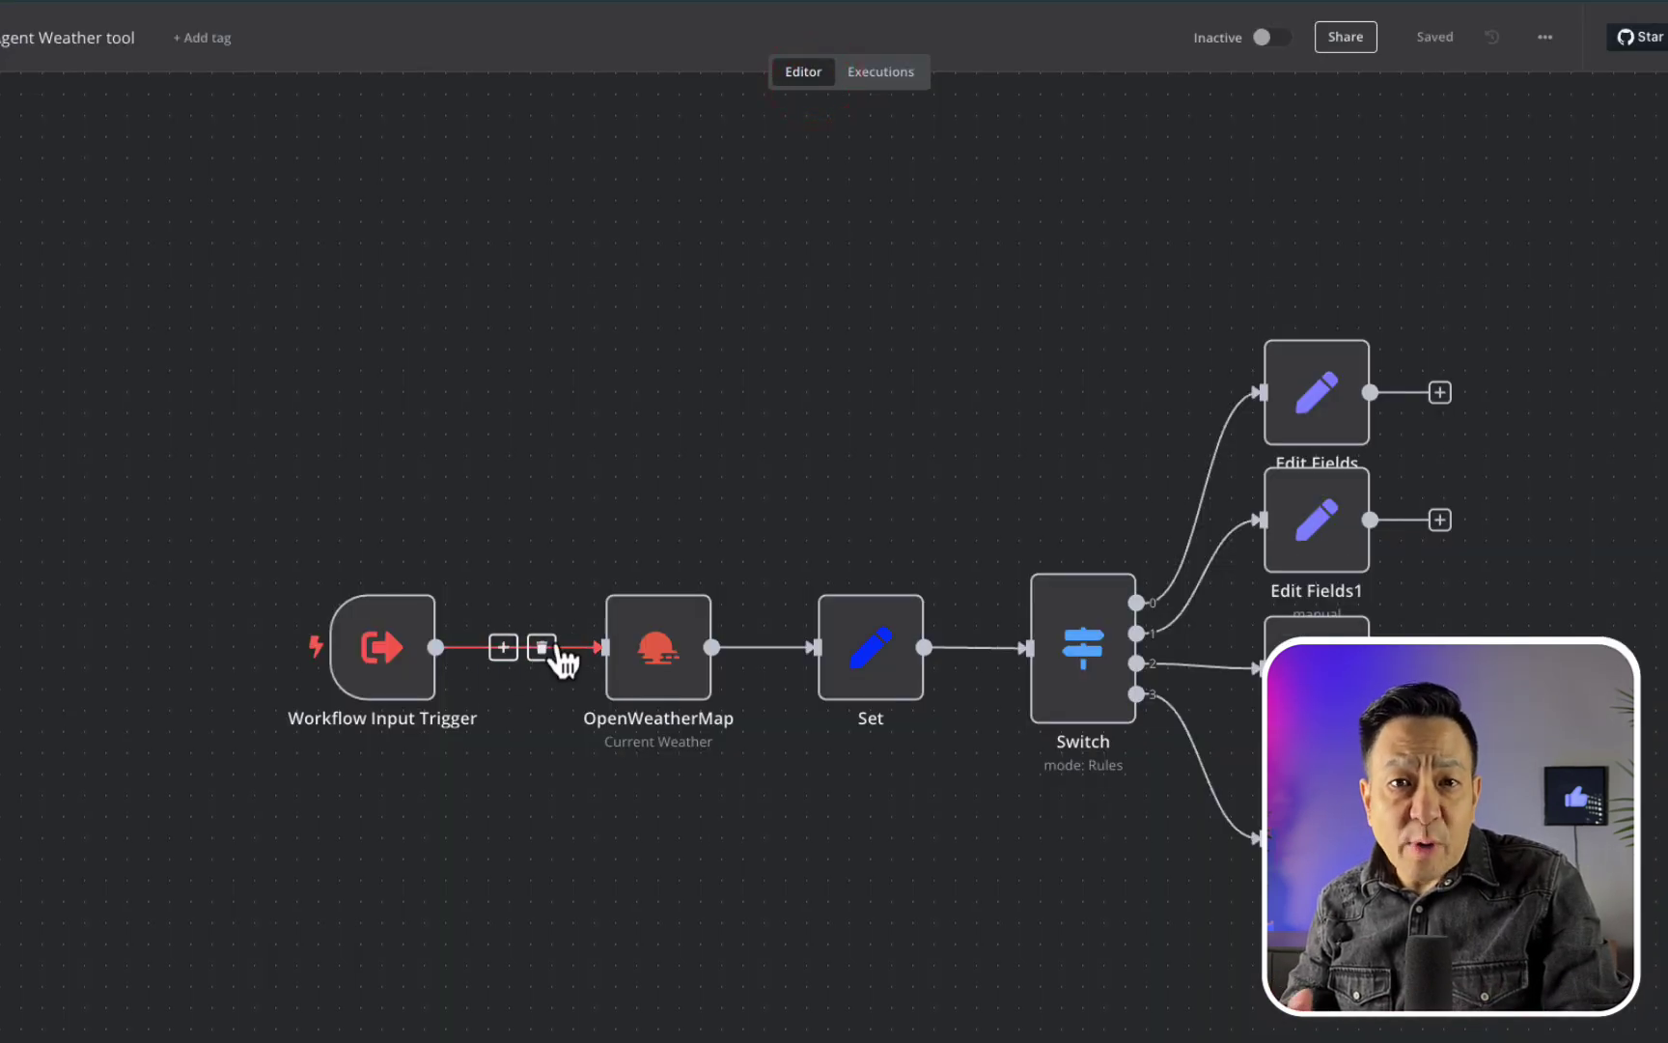
left_click(544, 647)
left_click_drag(382, 648, 85, 648)
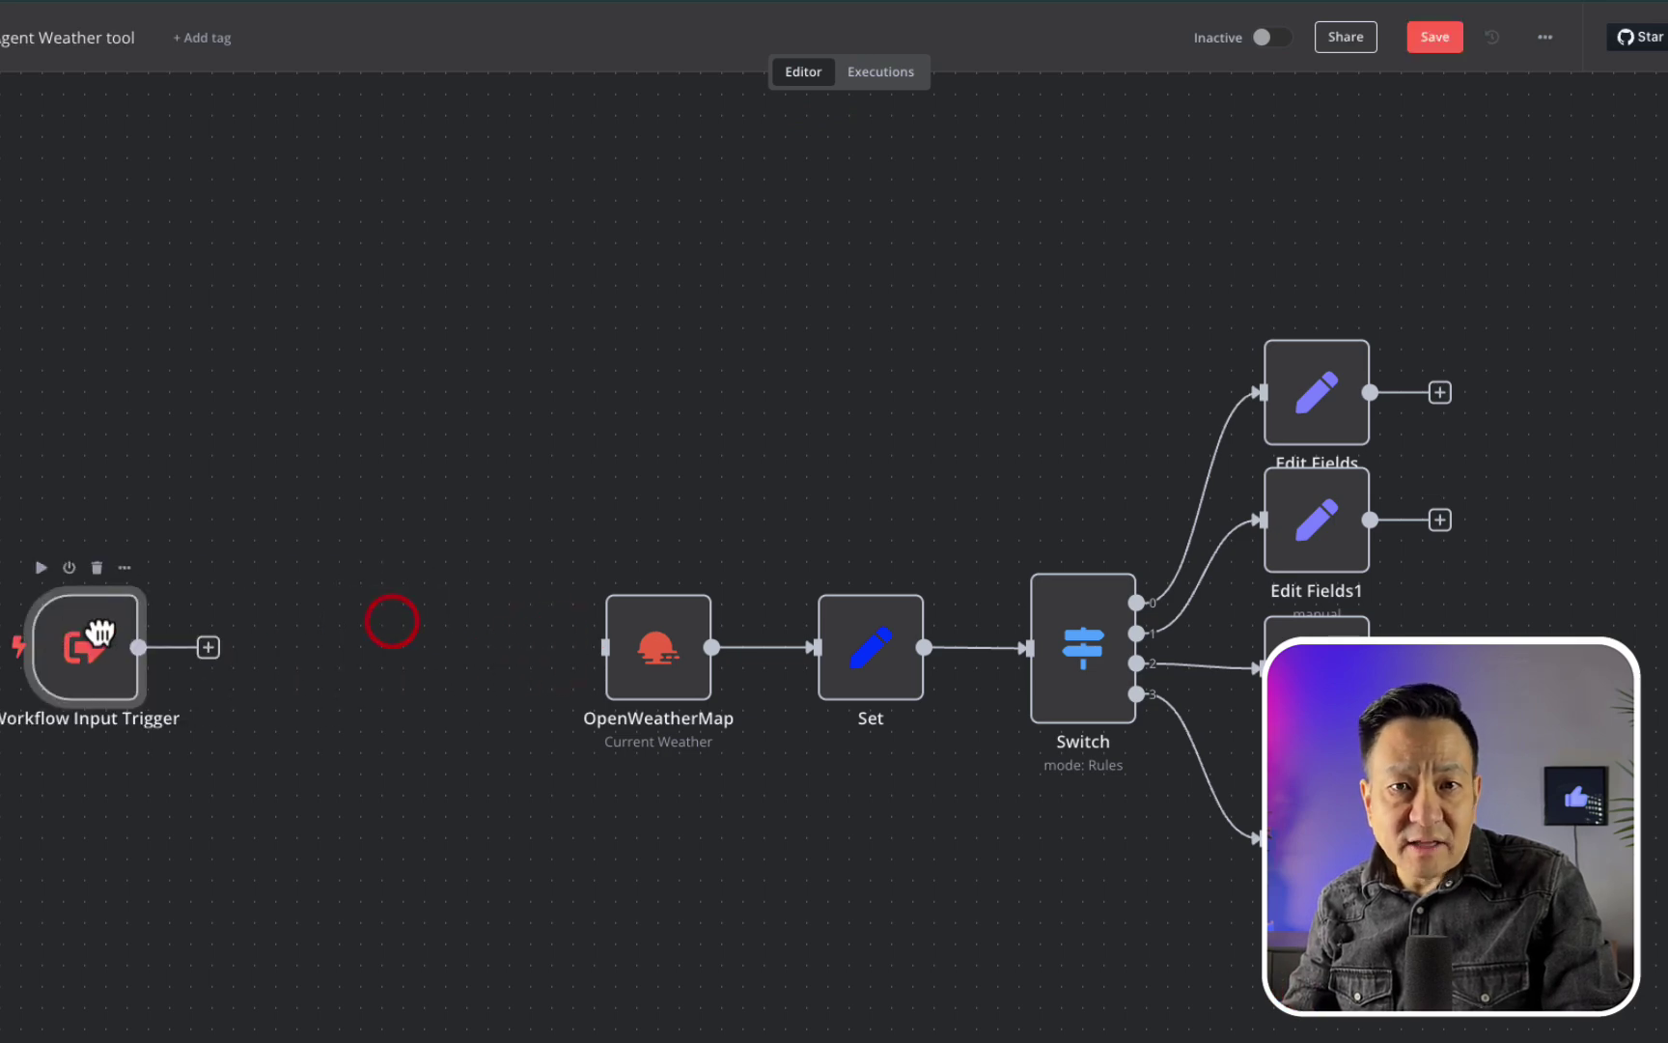
left_click(206, 648)
left_click(1415, 182)
type("LLM")
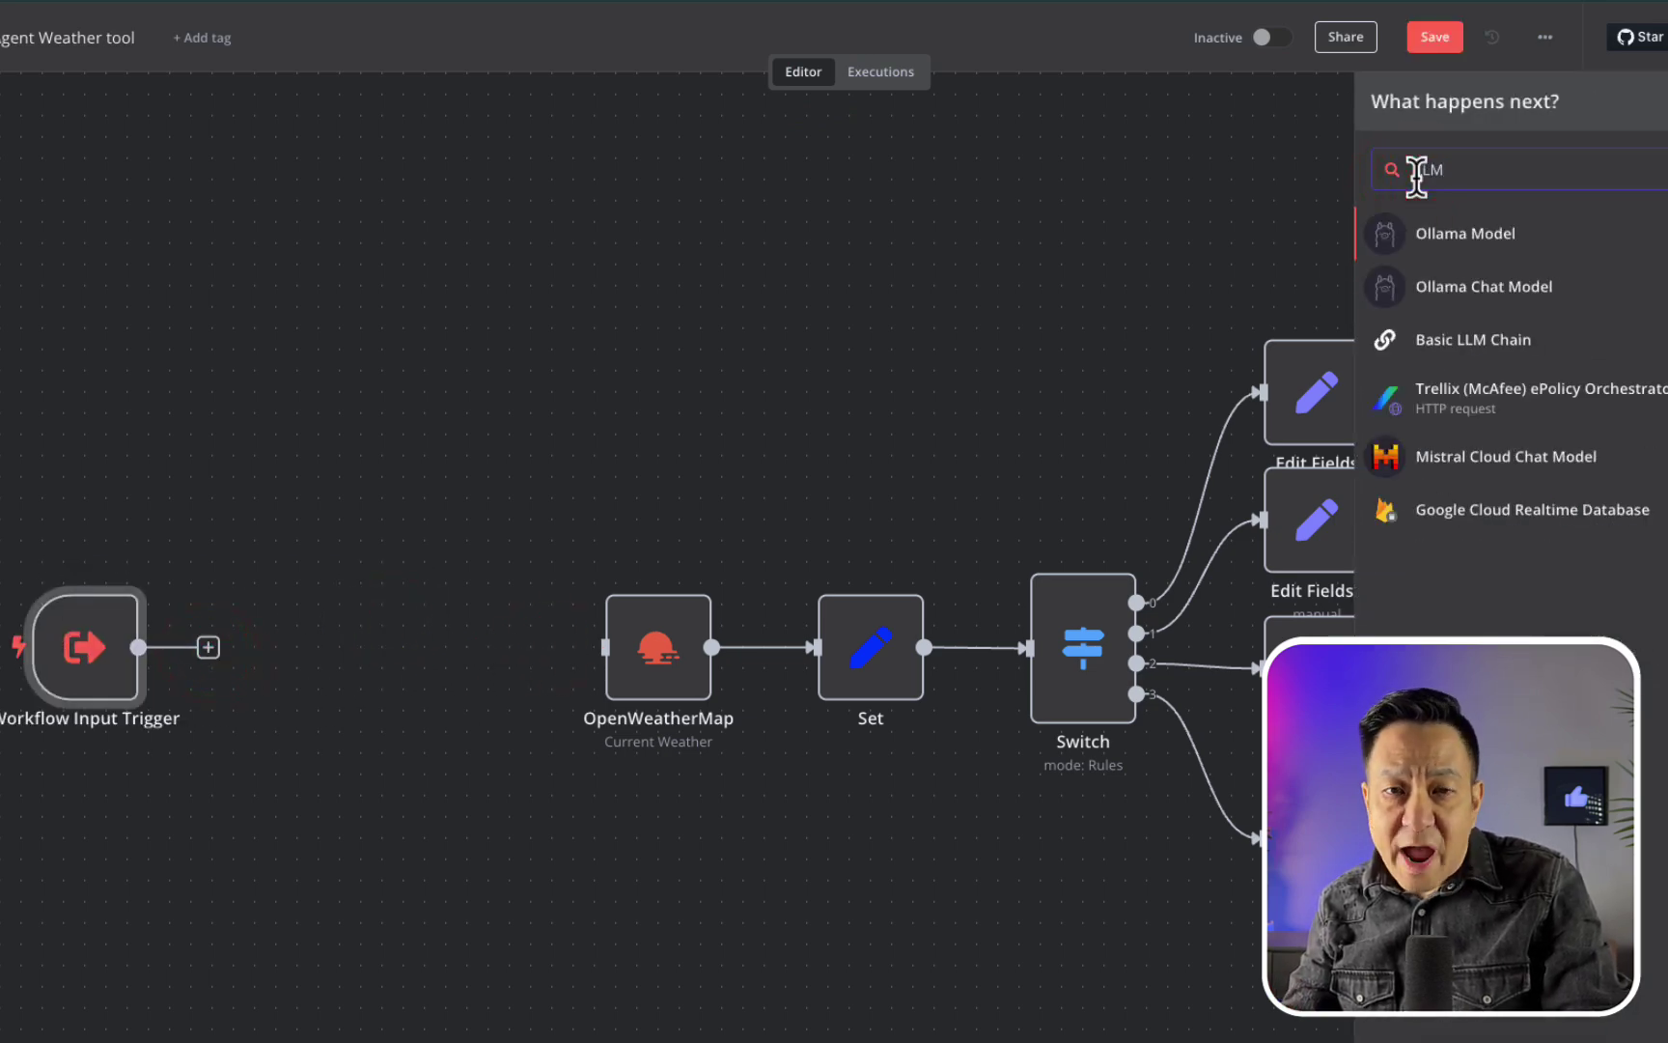
left_click(1471, 342)
key("Escape")
left_click(320, 771)
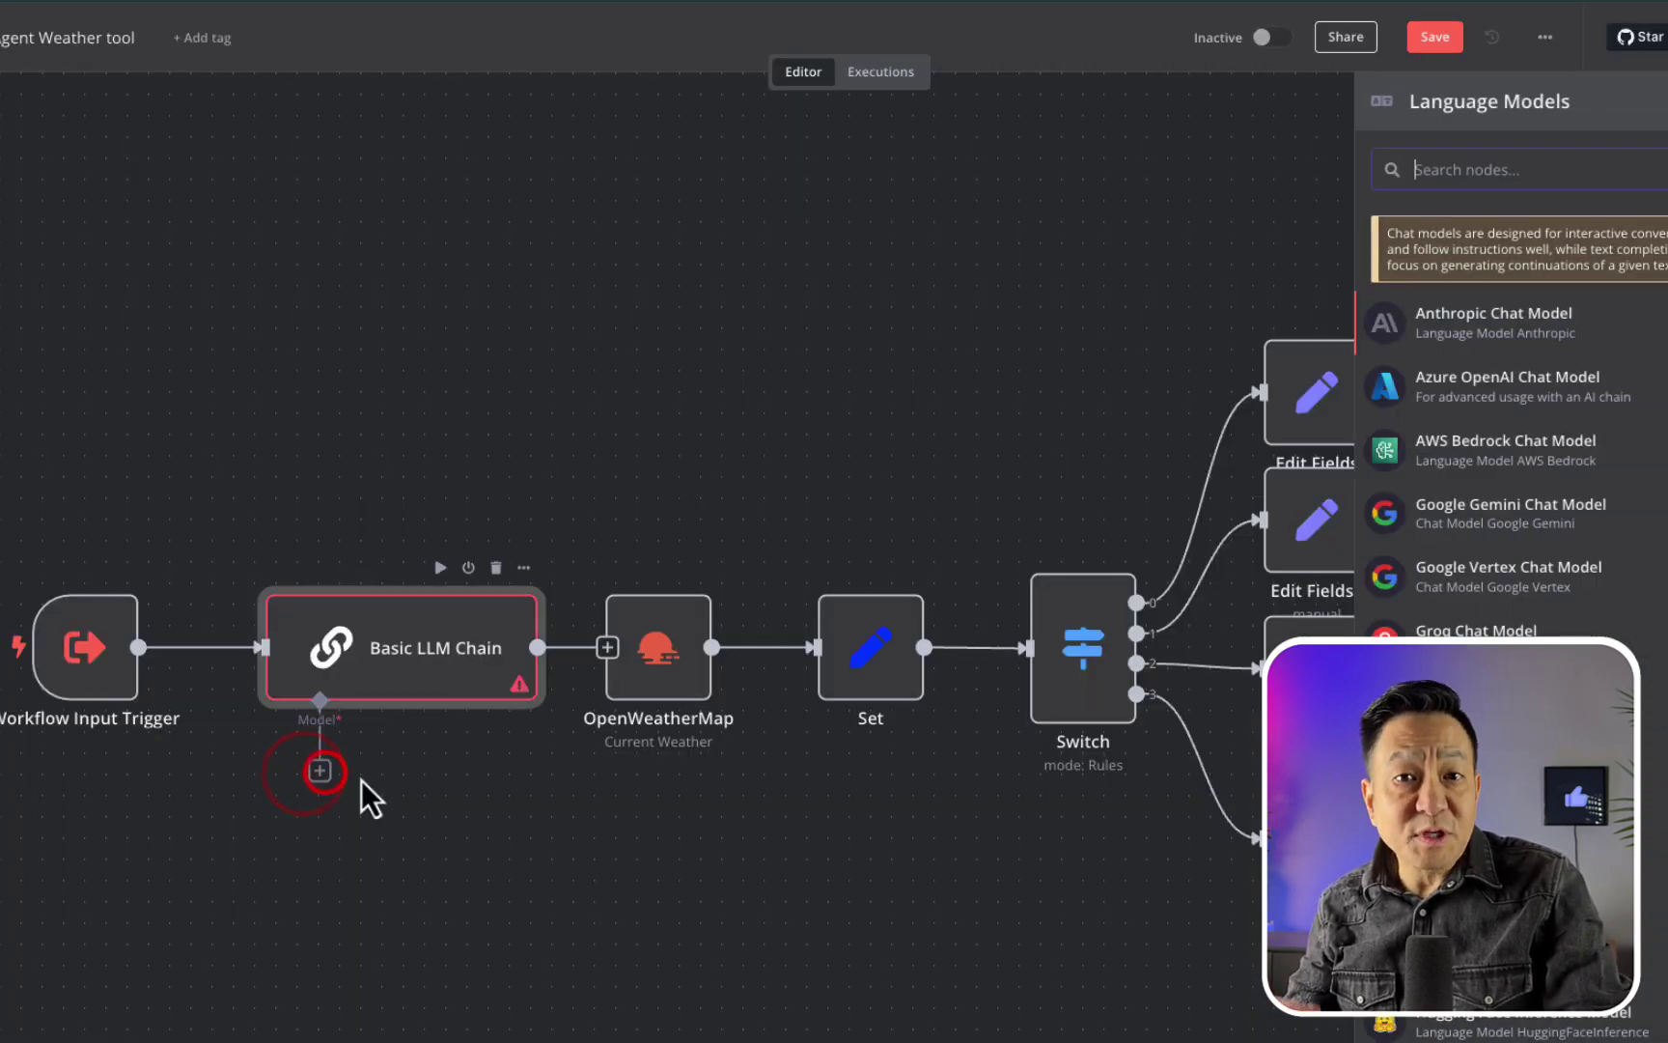
left_click(1512, 322)
left_click_drag(391, 846, 265, 847)
left_click_drag(431, 648, 385, 648)
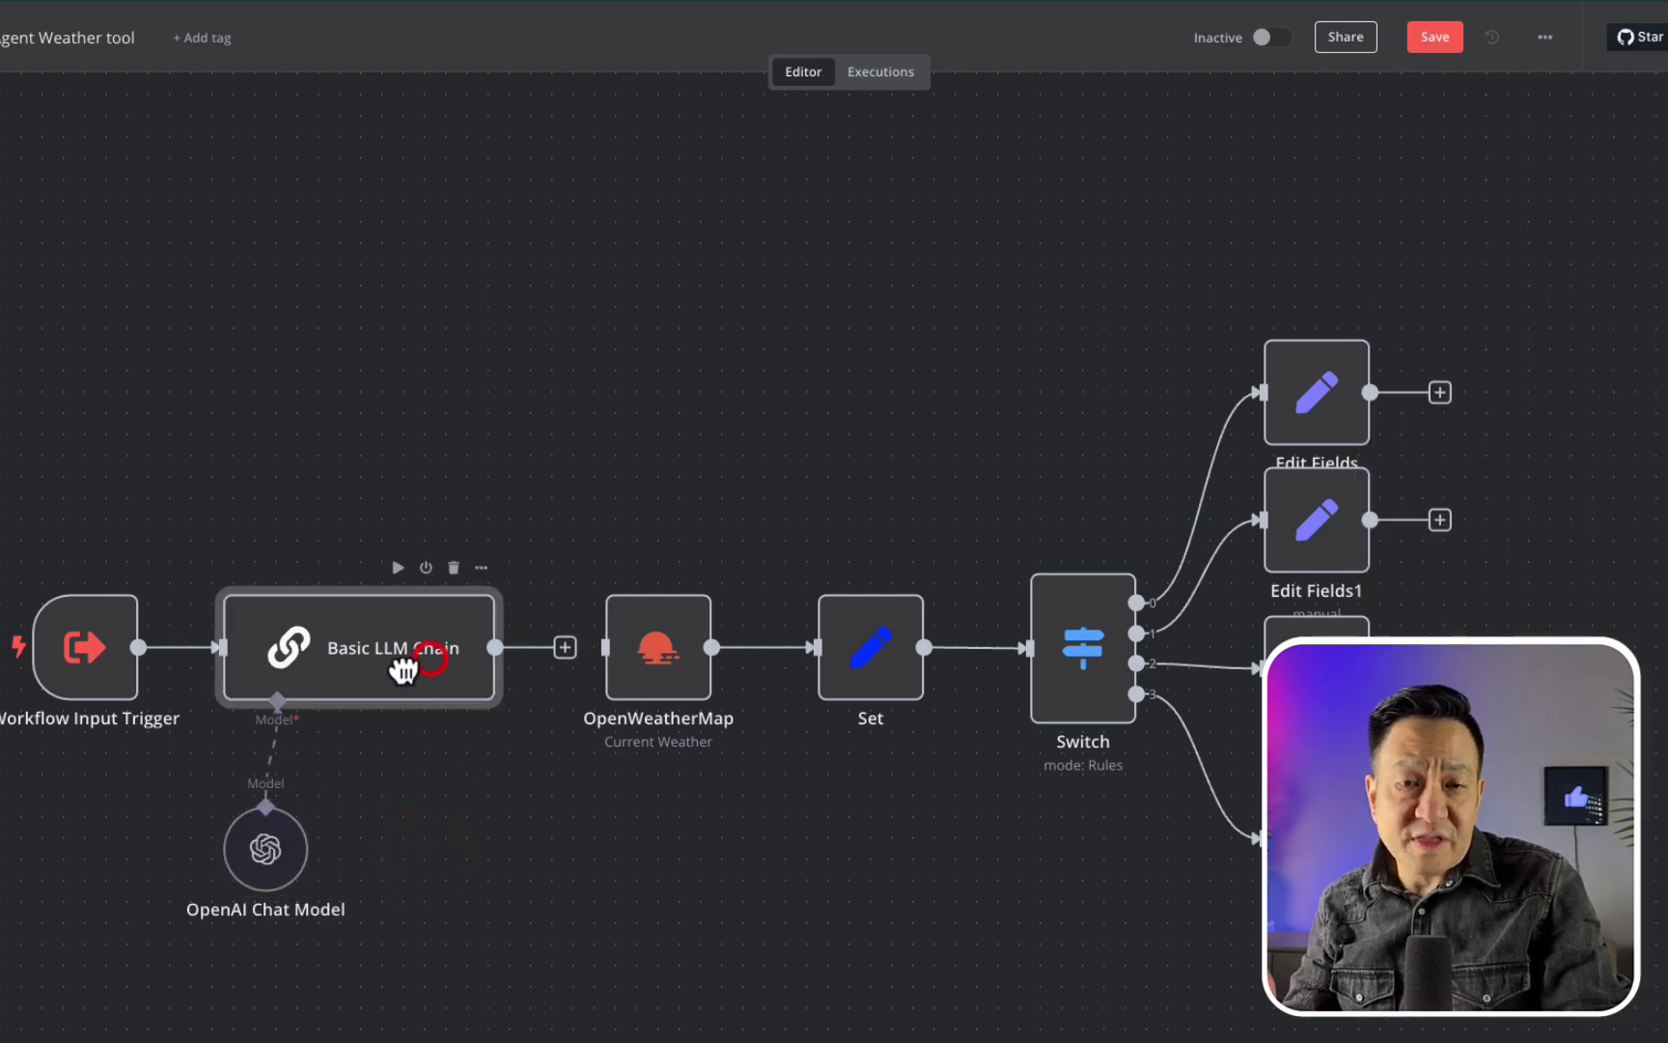
left_click_drag(565, 647, 612, 647)
double_click(391, 648)
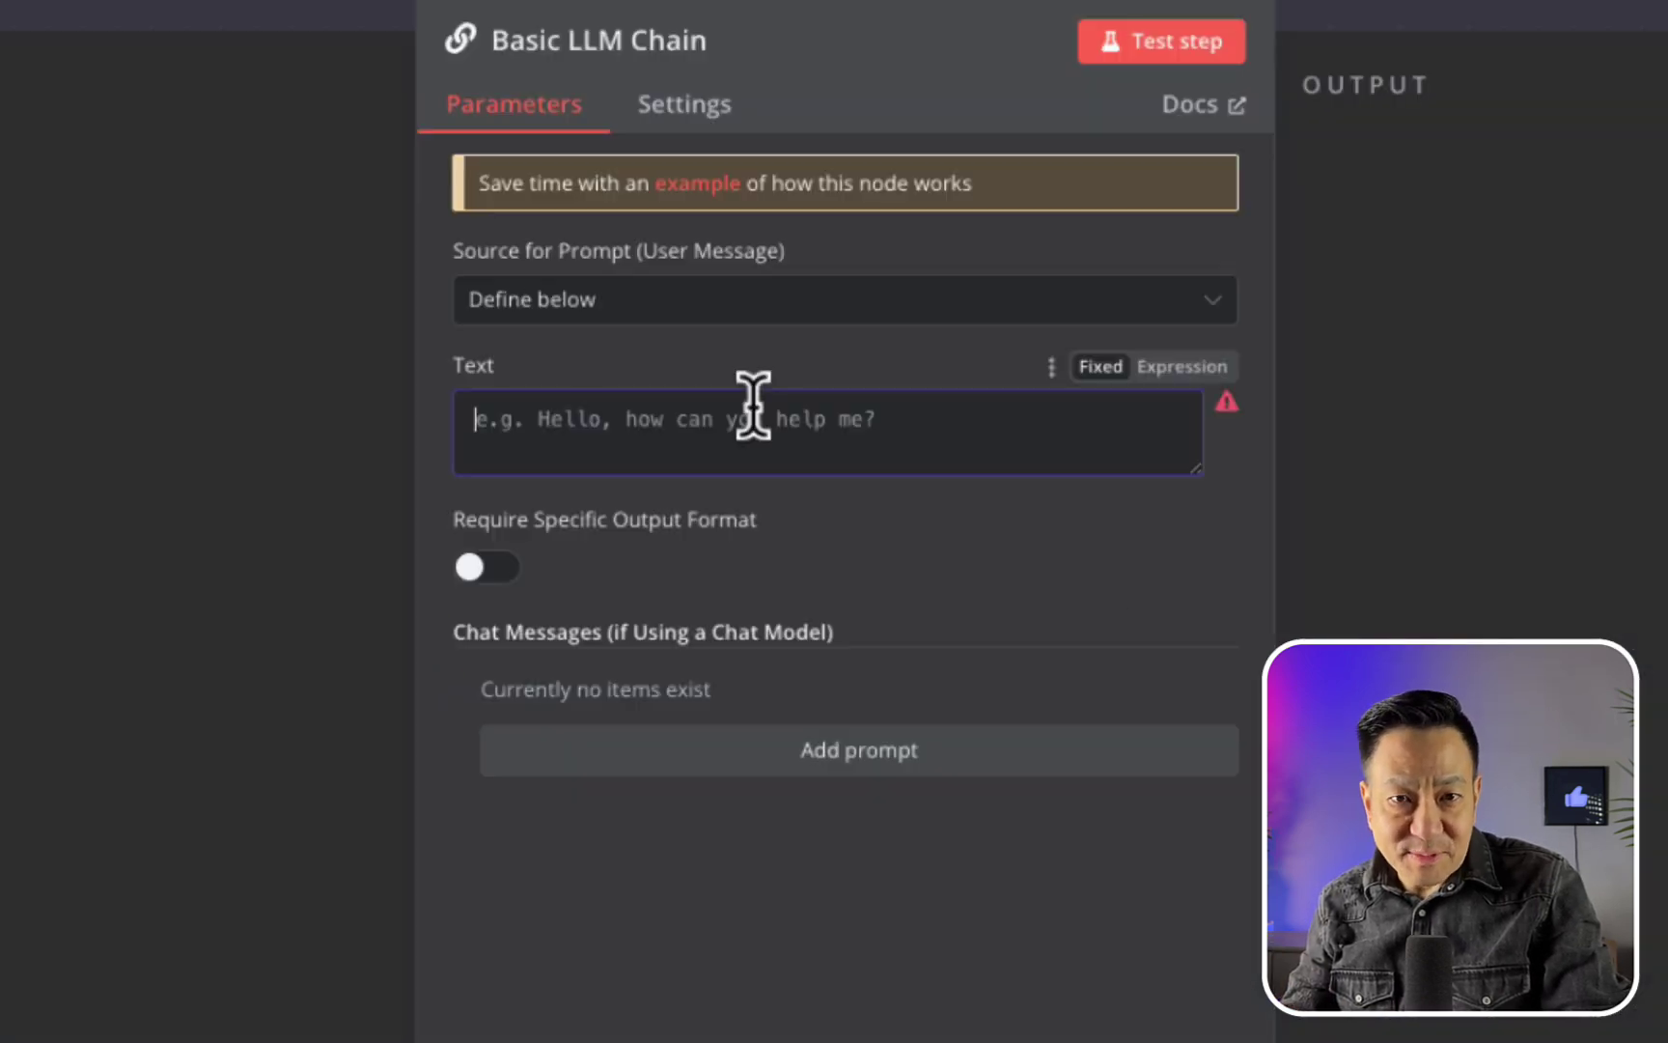
type("Extract and display only the city from the following:")
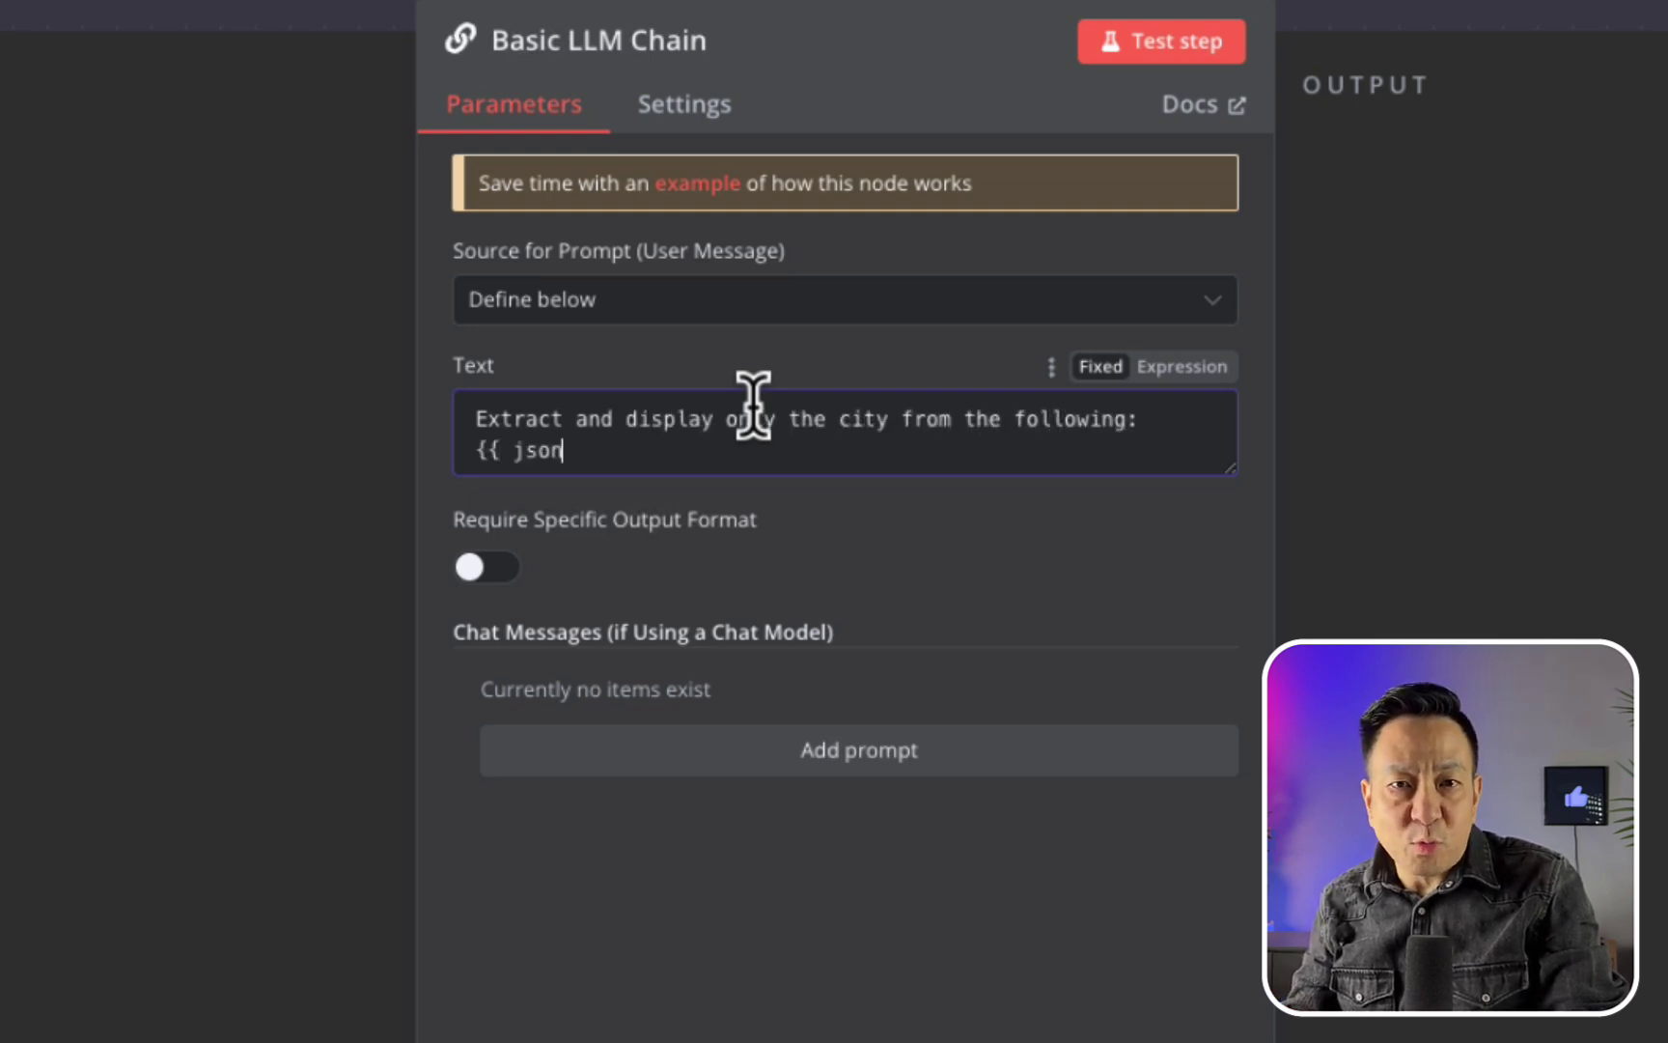
type("y }}")
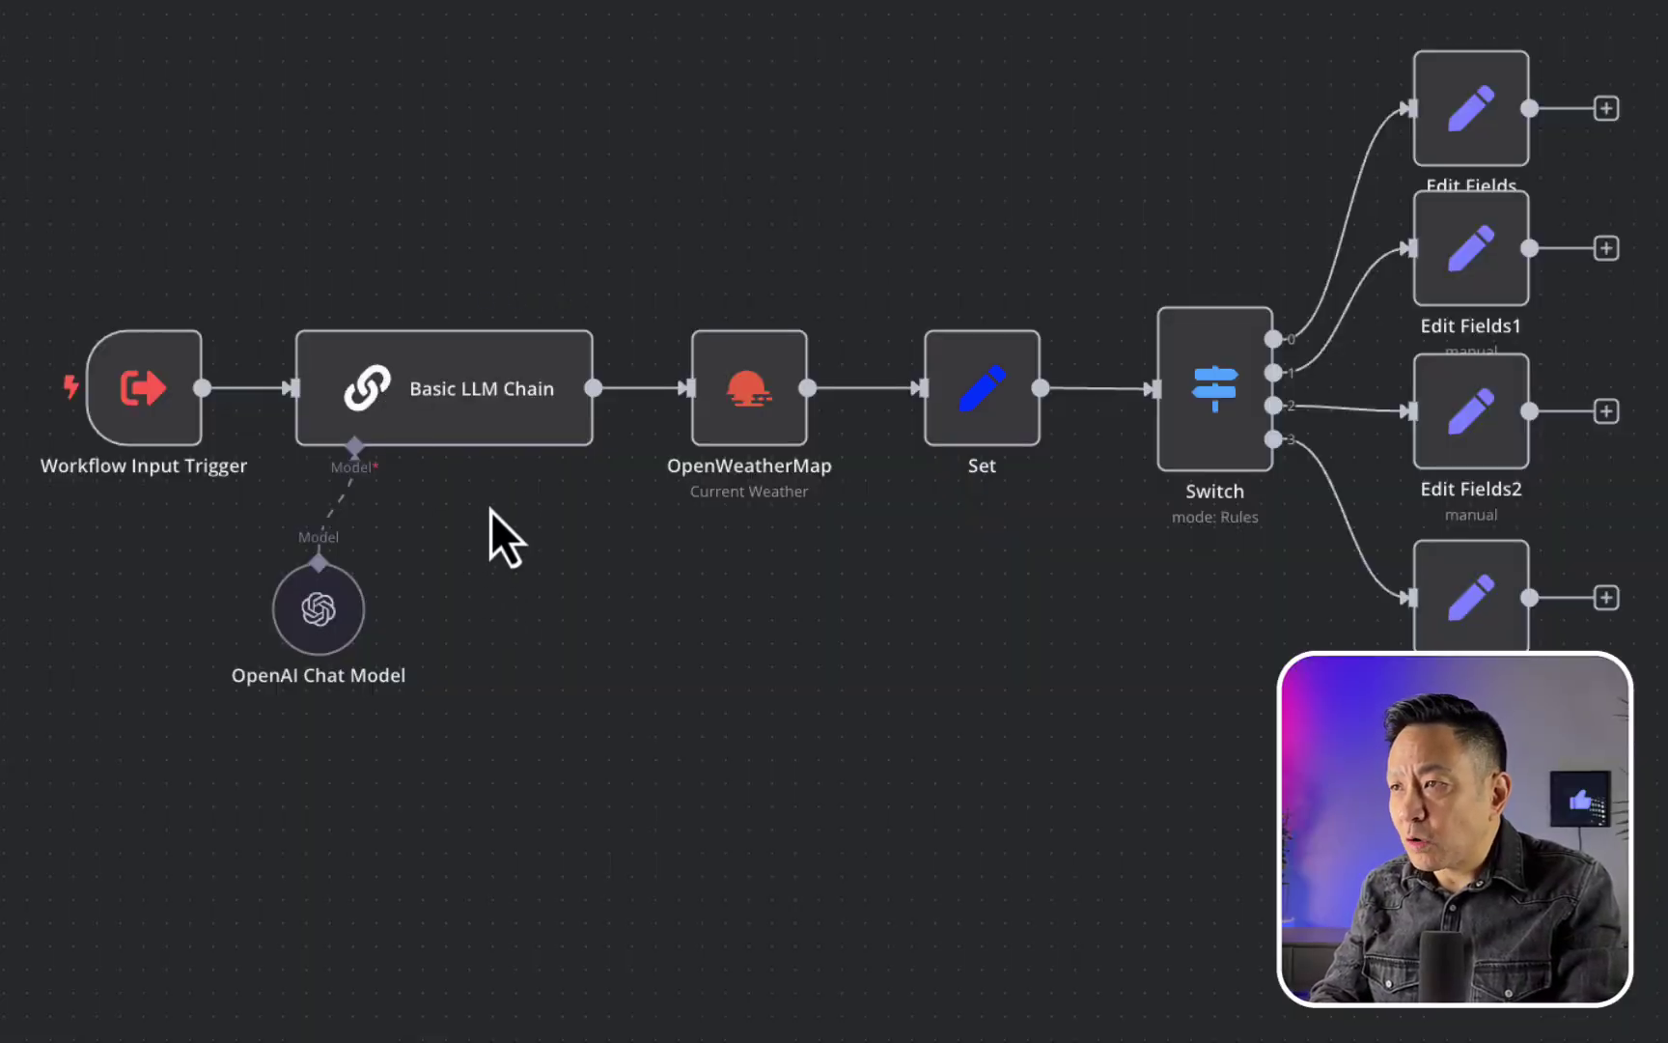
mouse_move(443, 388)
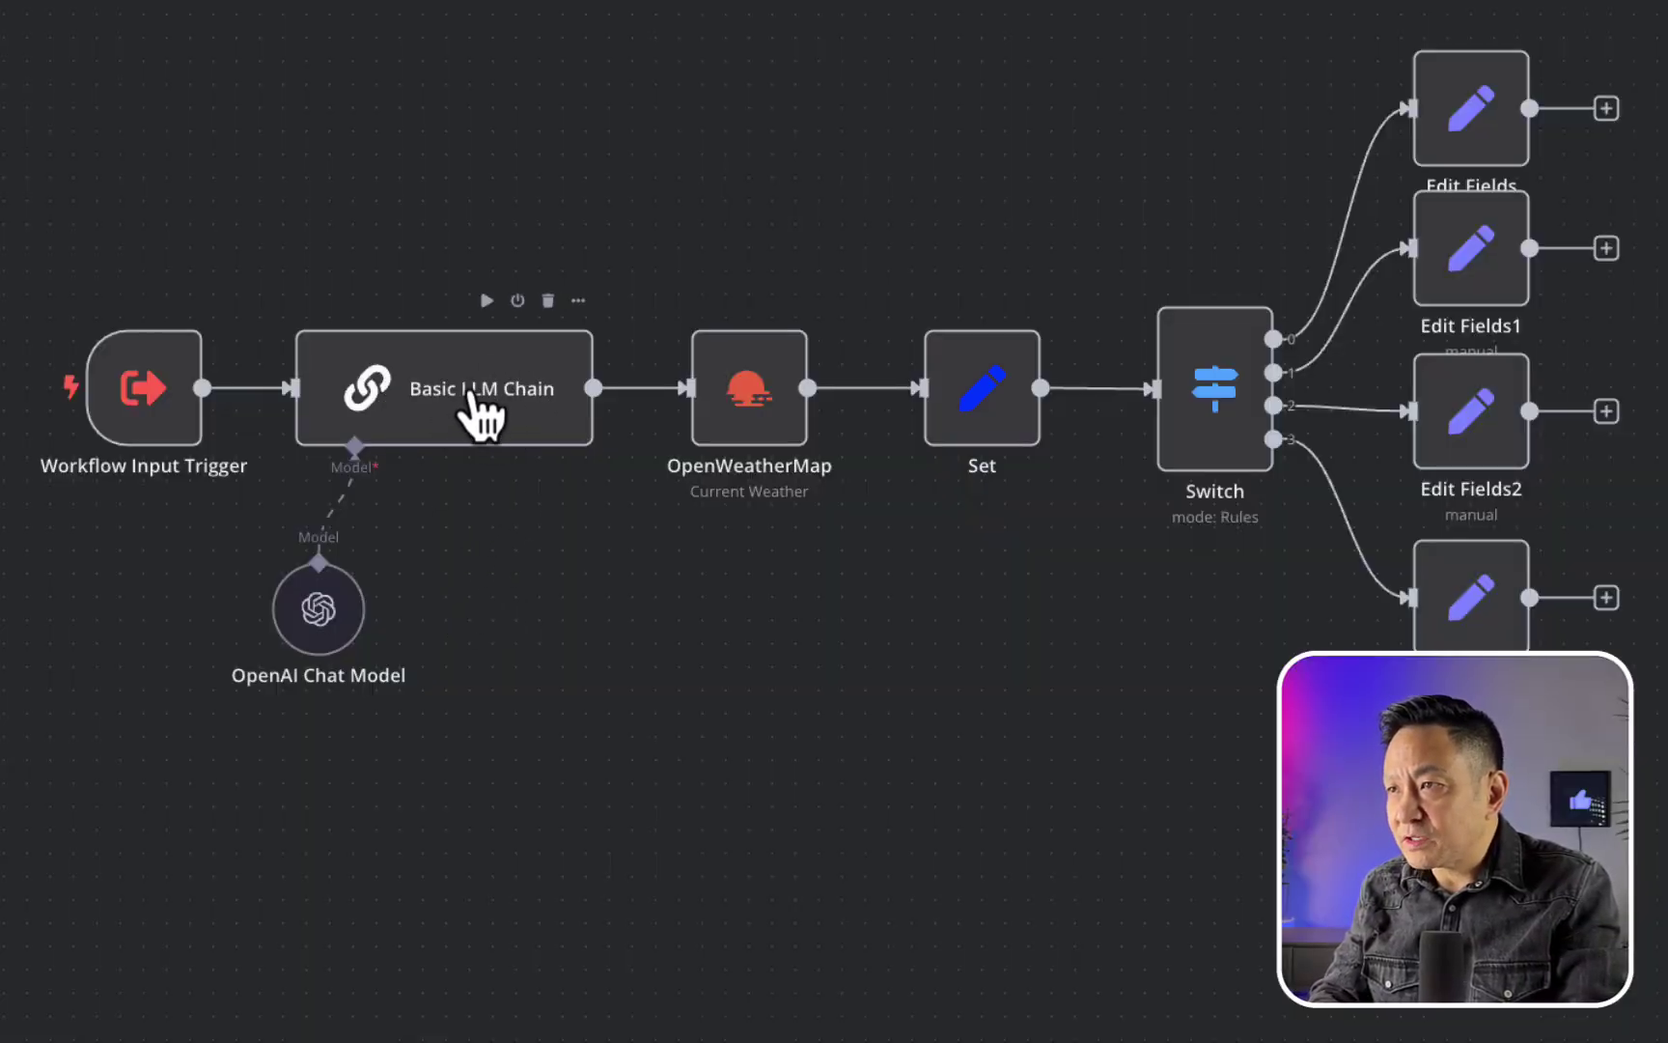
left_click(549, 303)
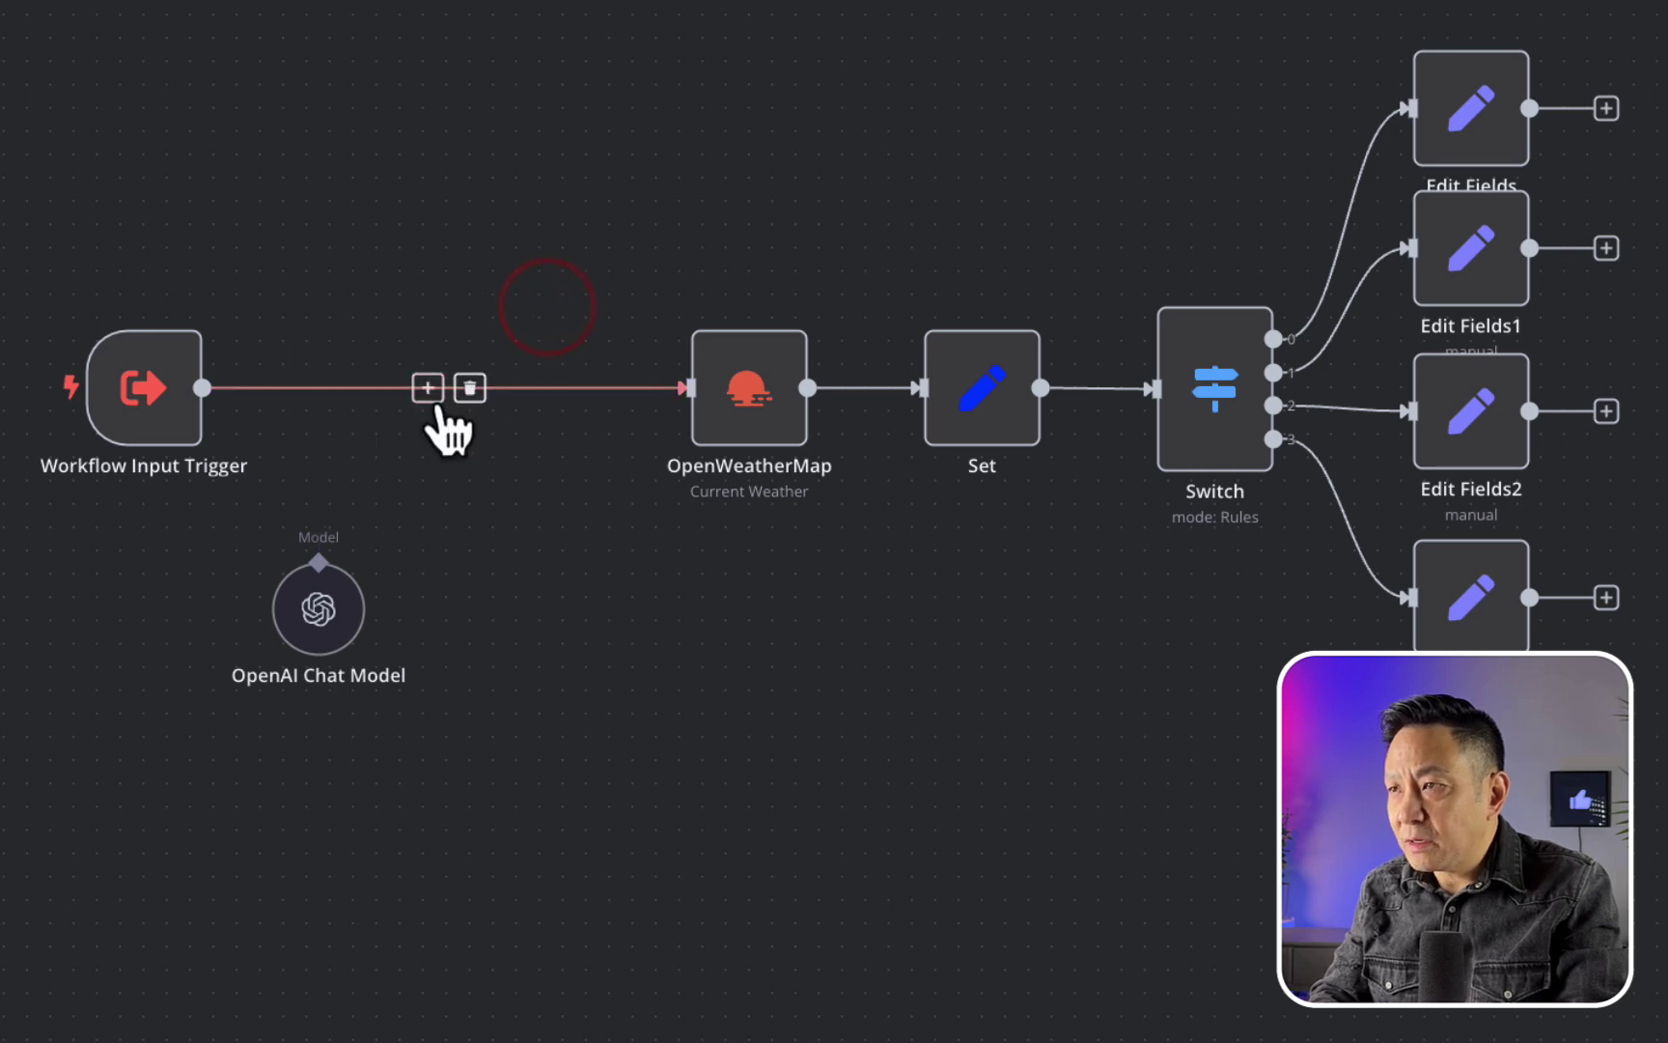
left_click(319, 533)
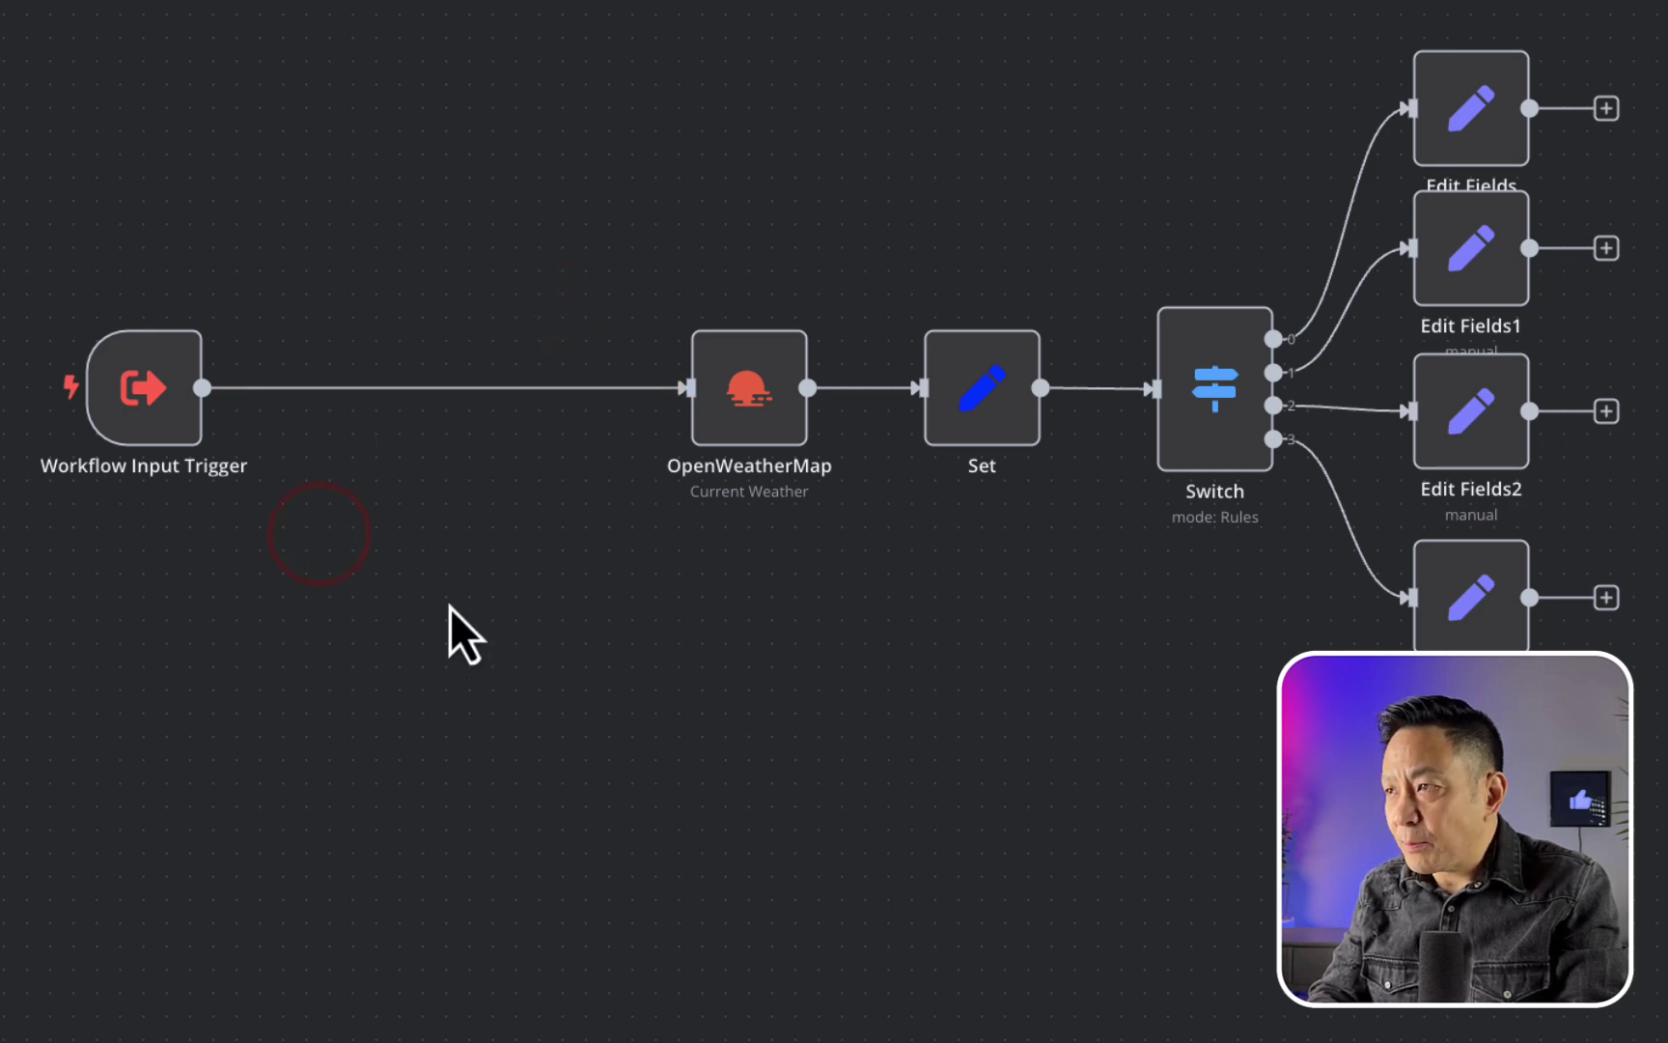
left_click(143, 389)
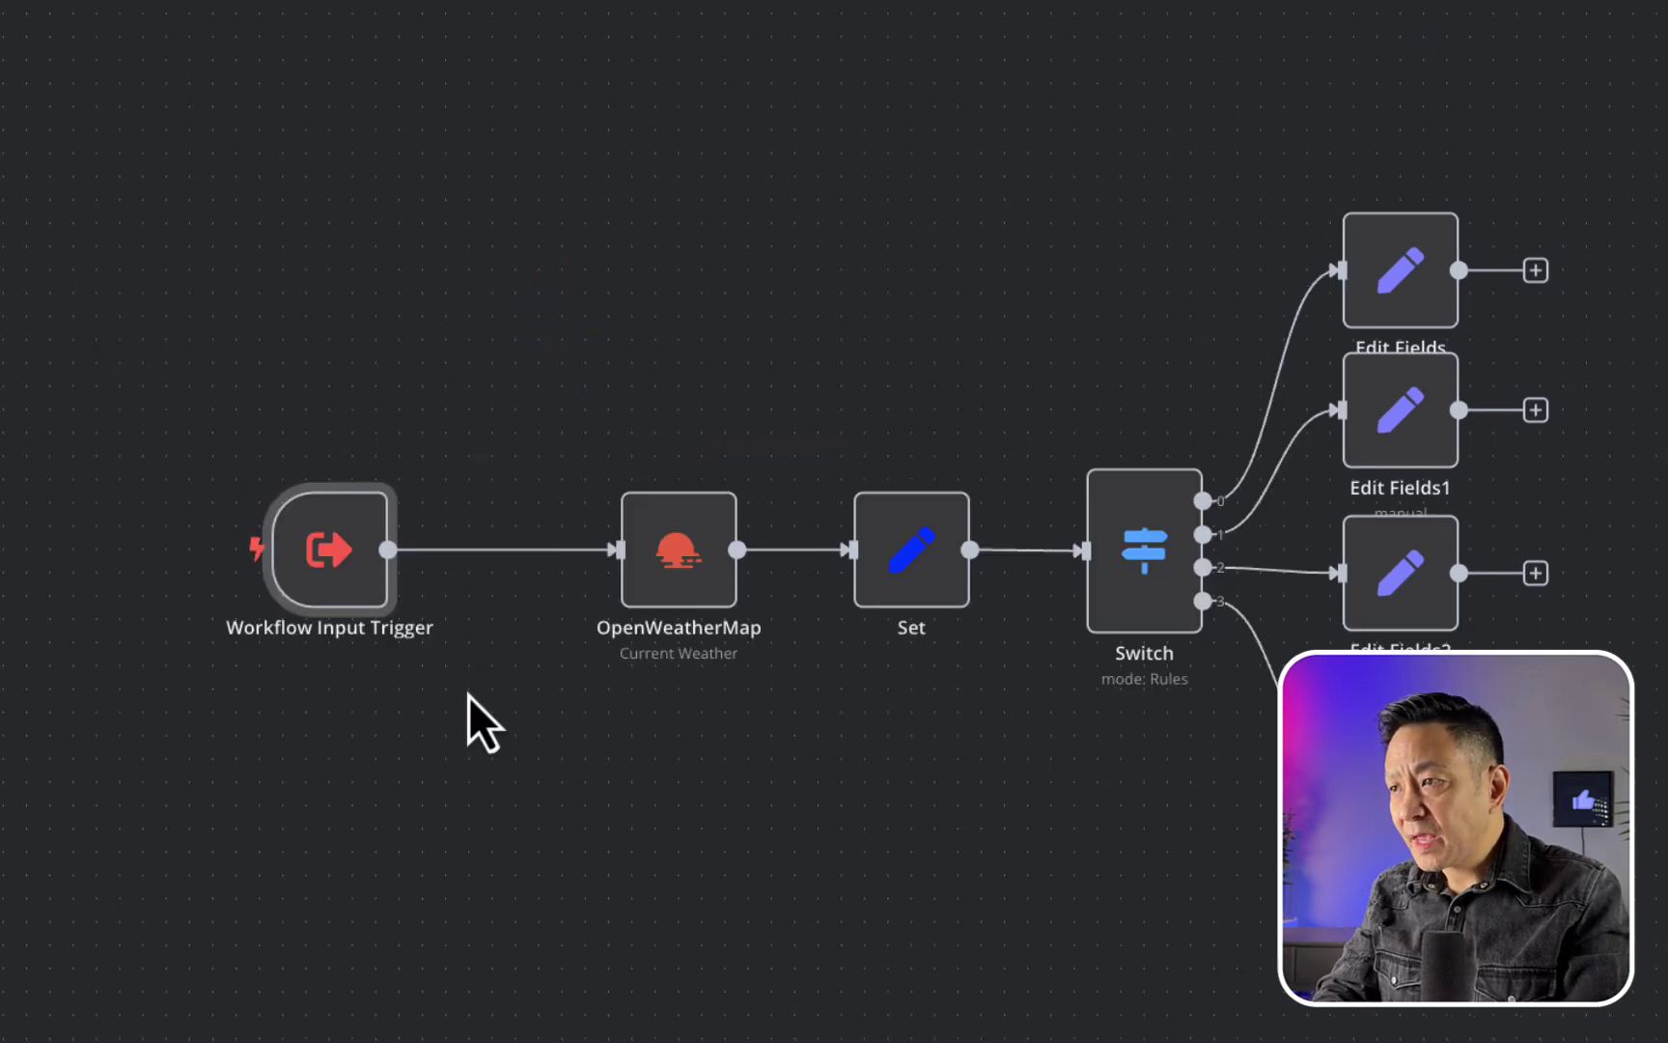
- Check the OpenWeatherMap City expression and the Workflow Input Trigger's query input name
double_click(682, 588)
left_click(1022, 500)
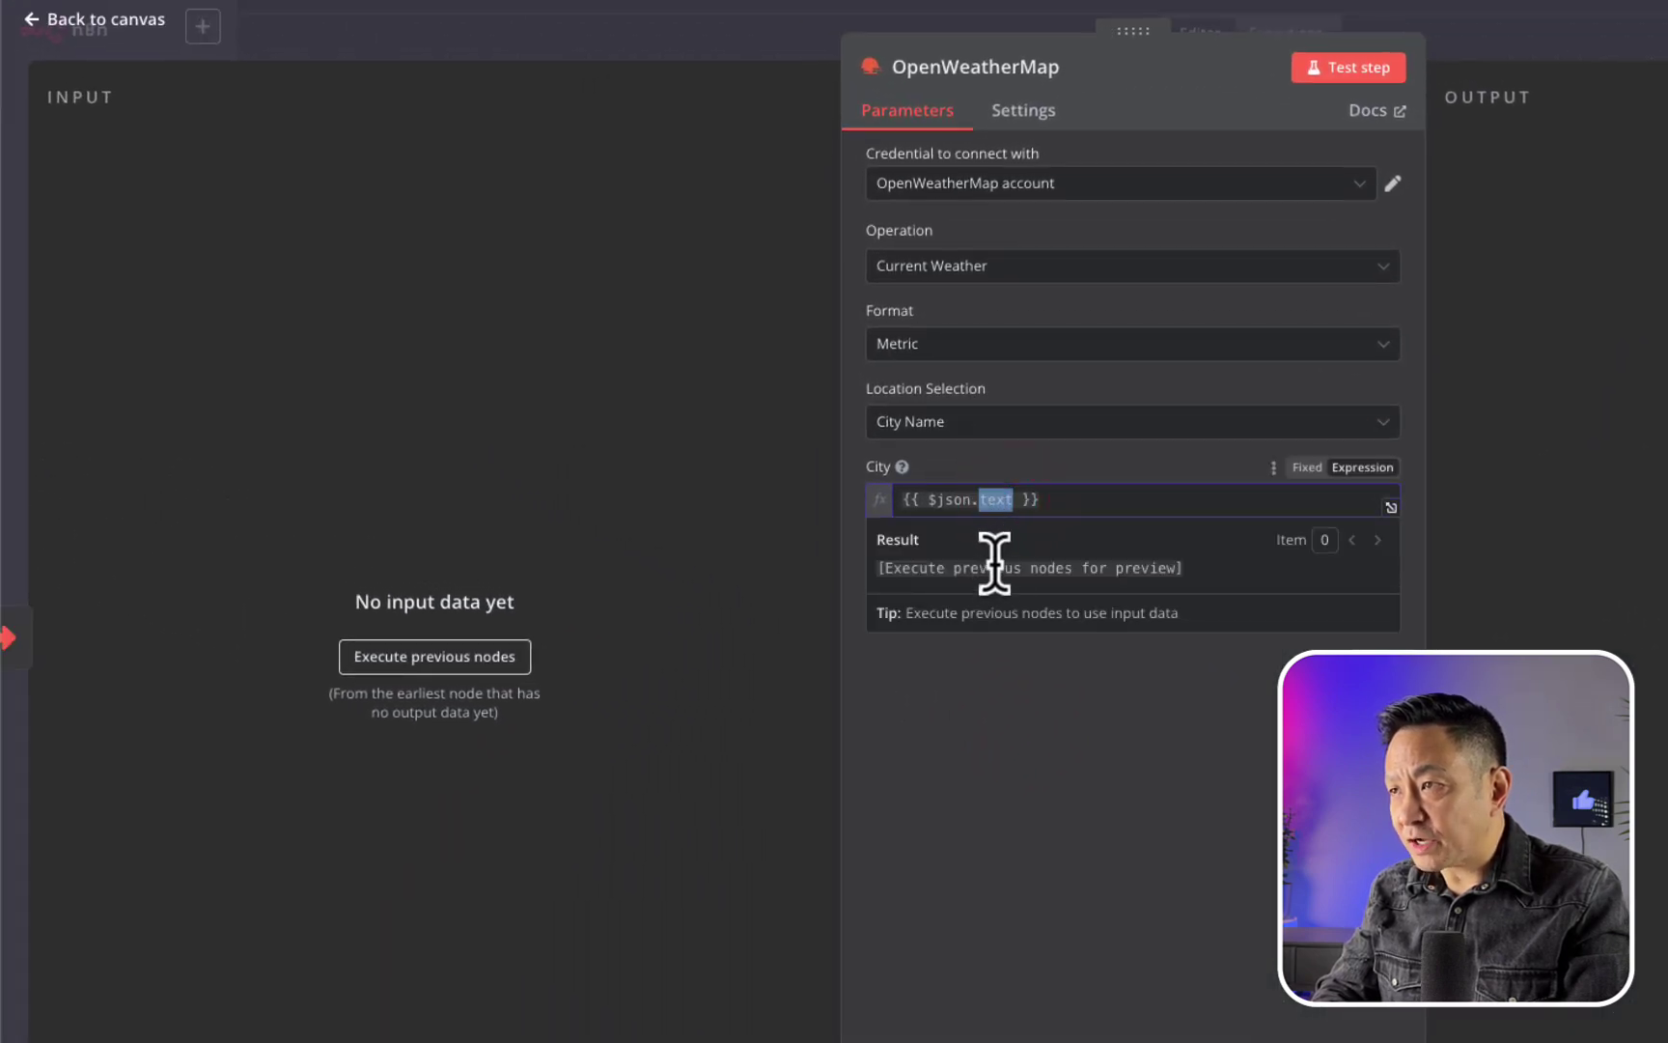
type("ry")
left_click(80, 20)
mouse_move(708, 710)
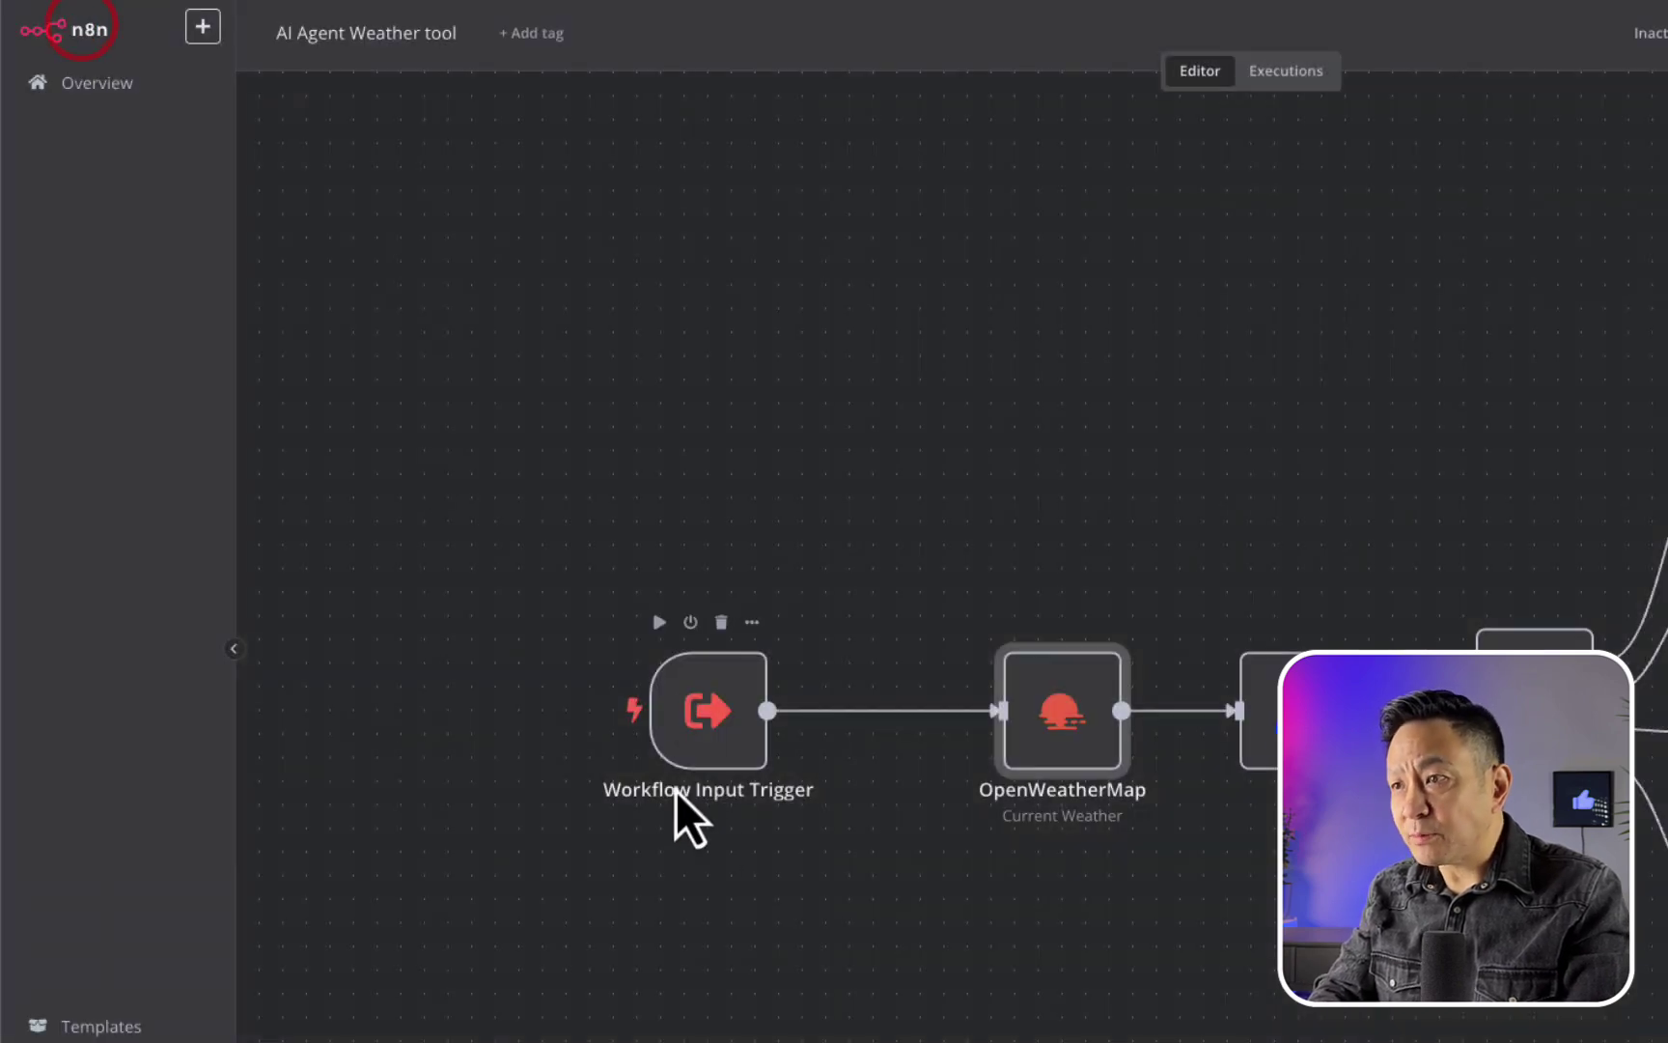
double_click(713, 724)
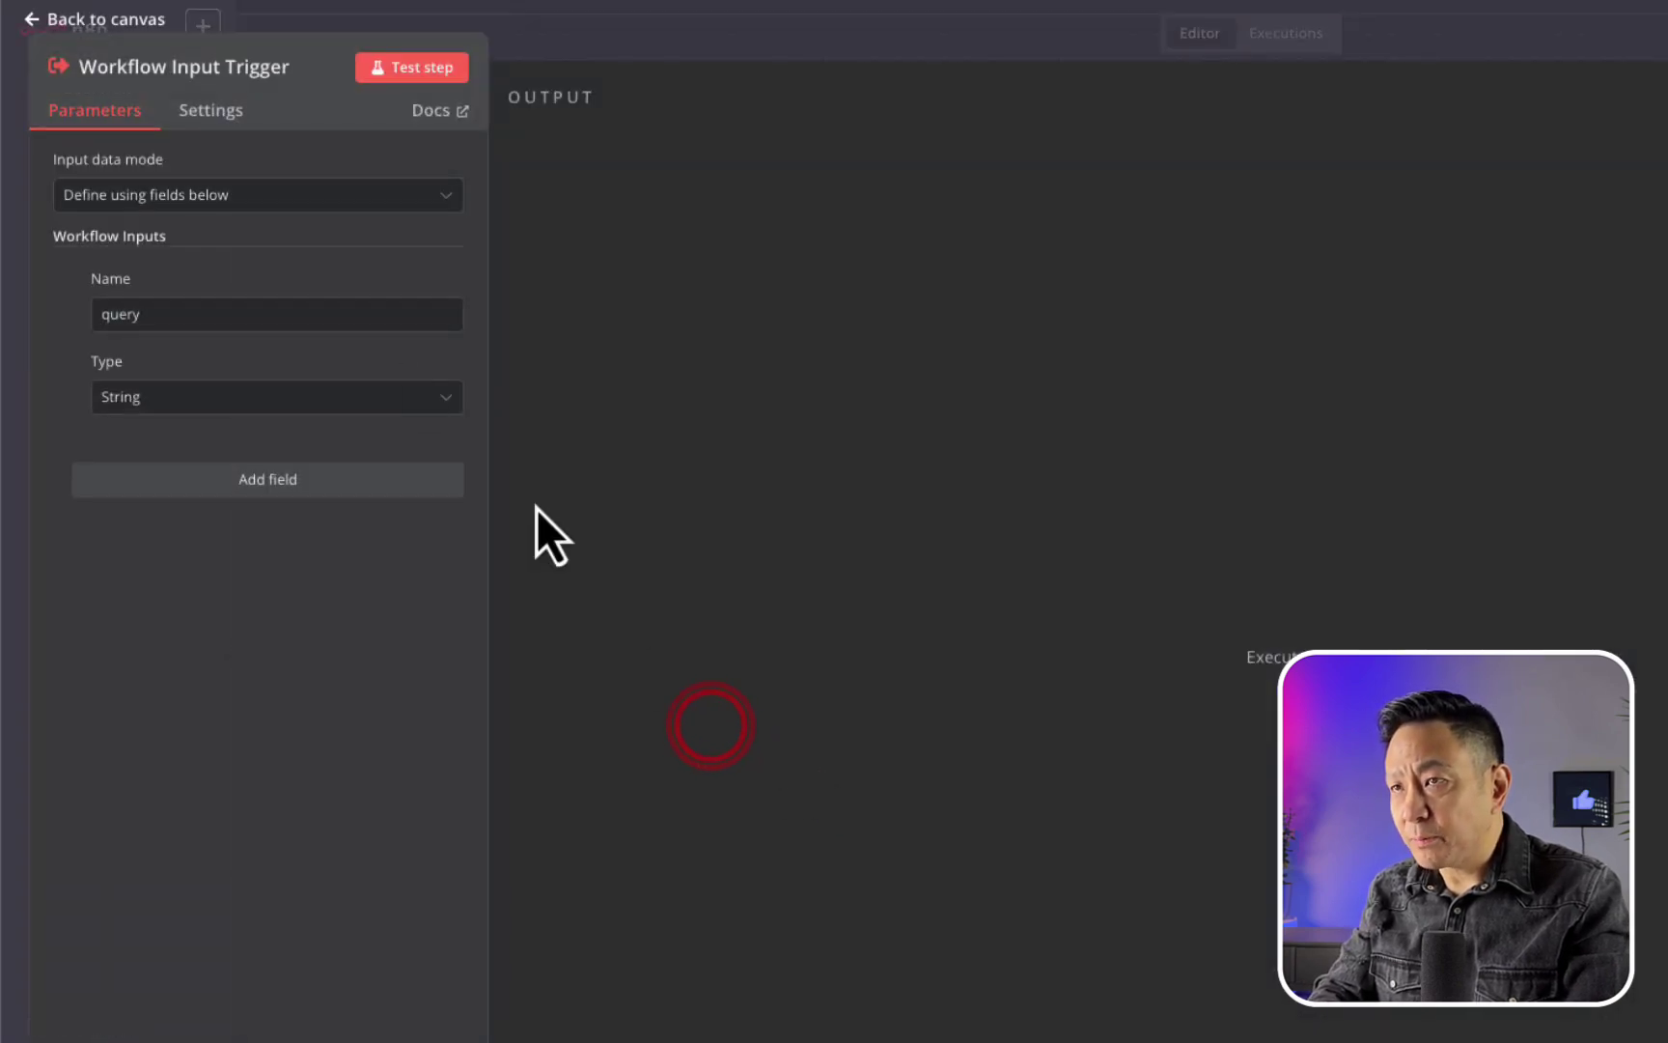
left_click_drag(179, 313, 85, 318)
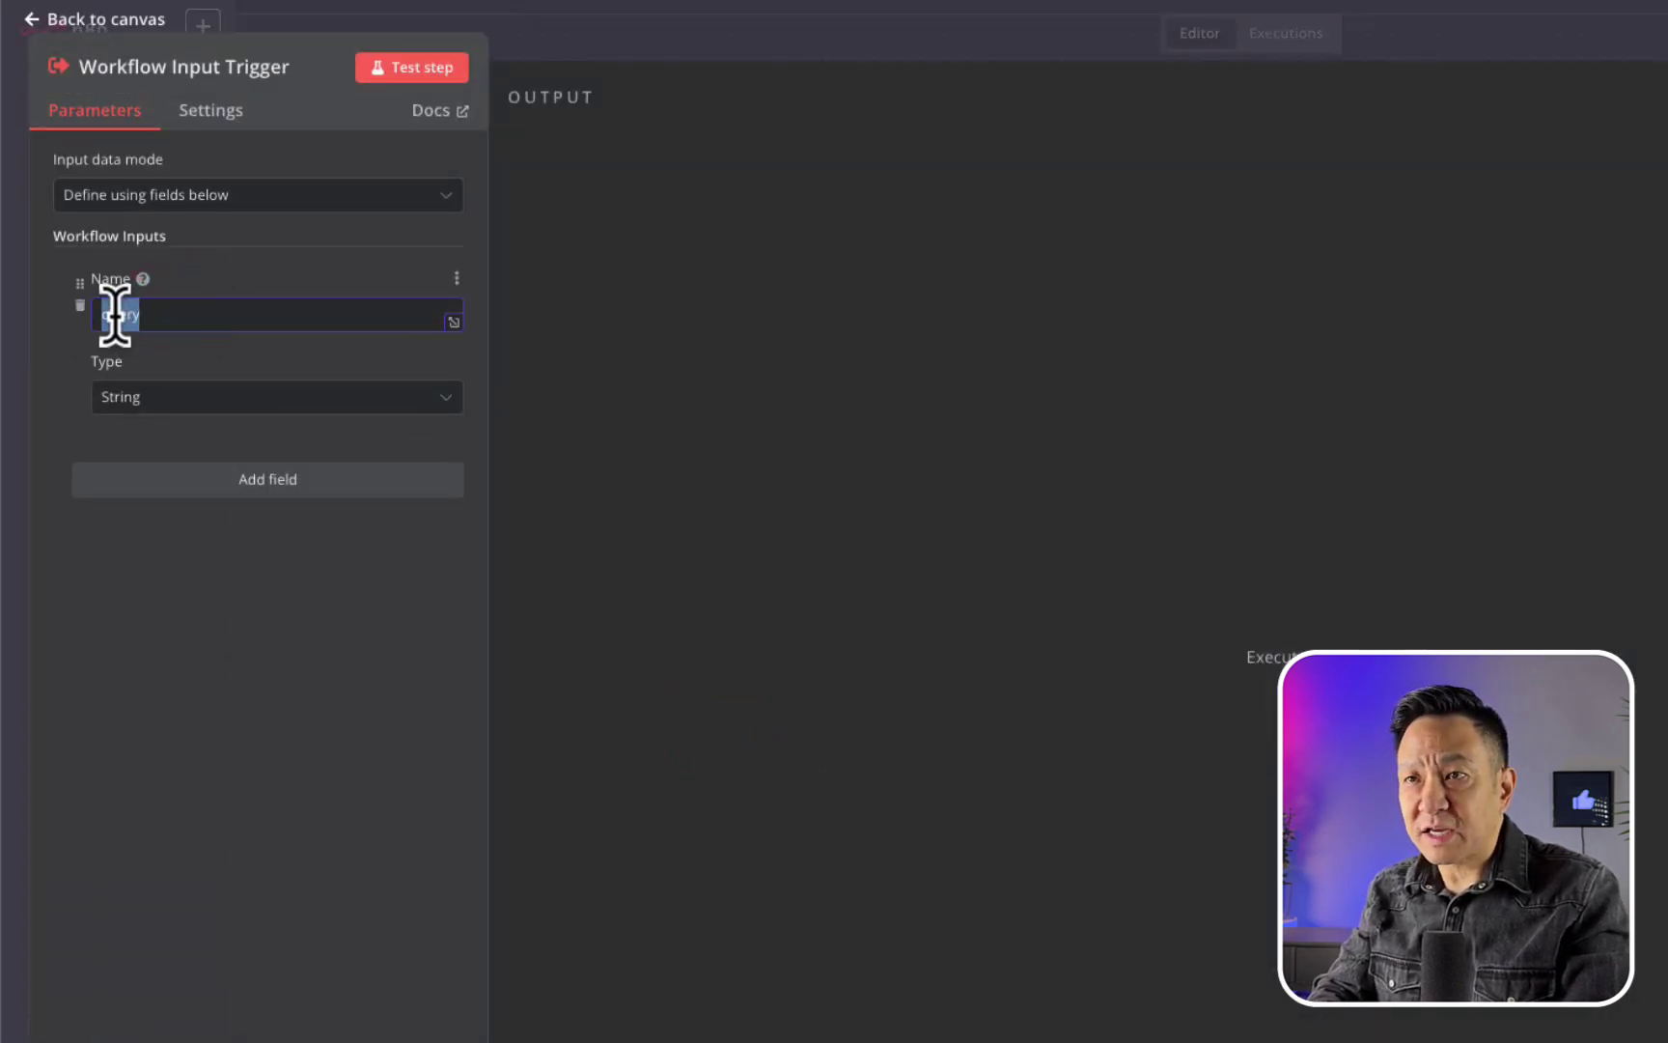
left_click(98, 21)
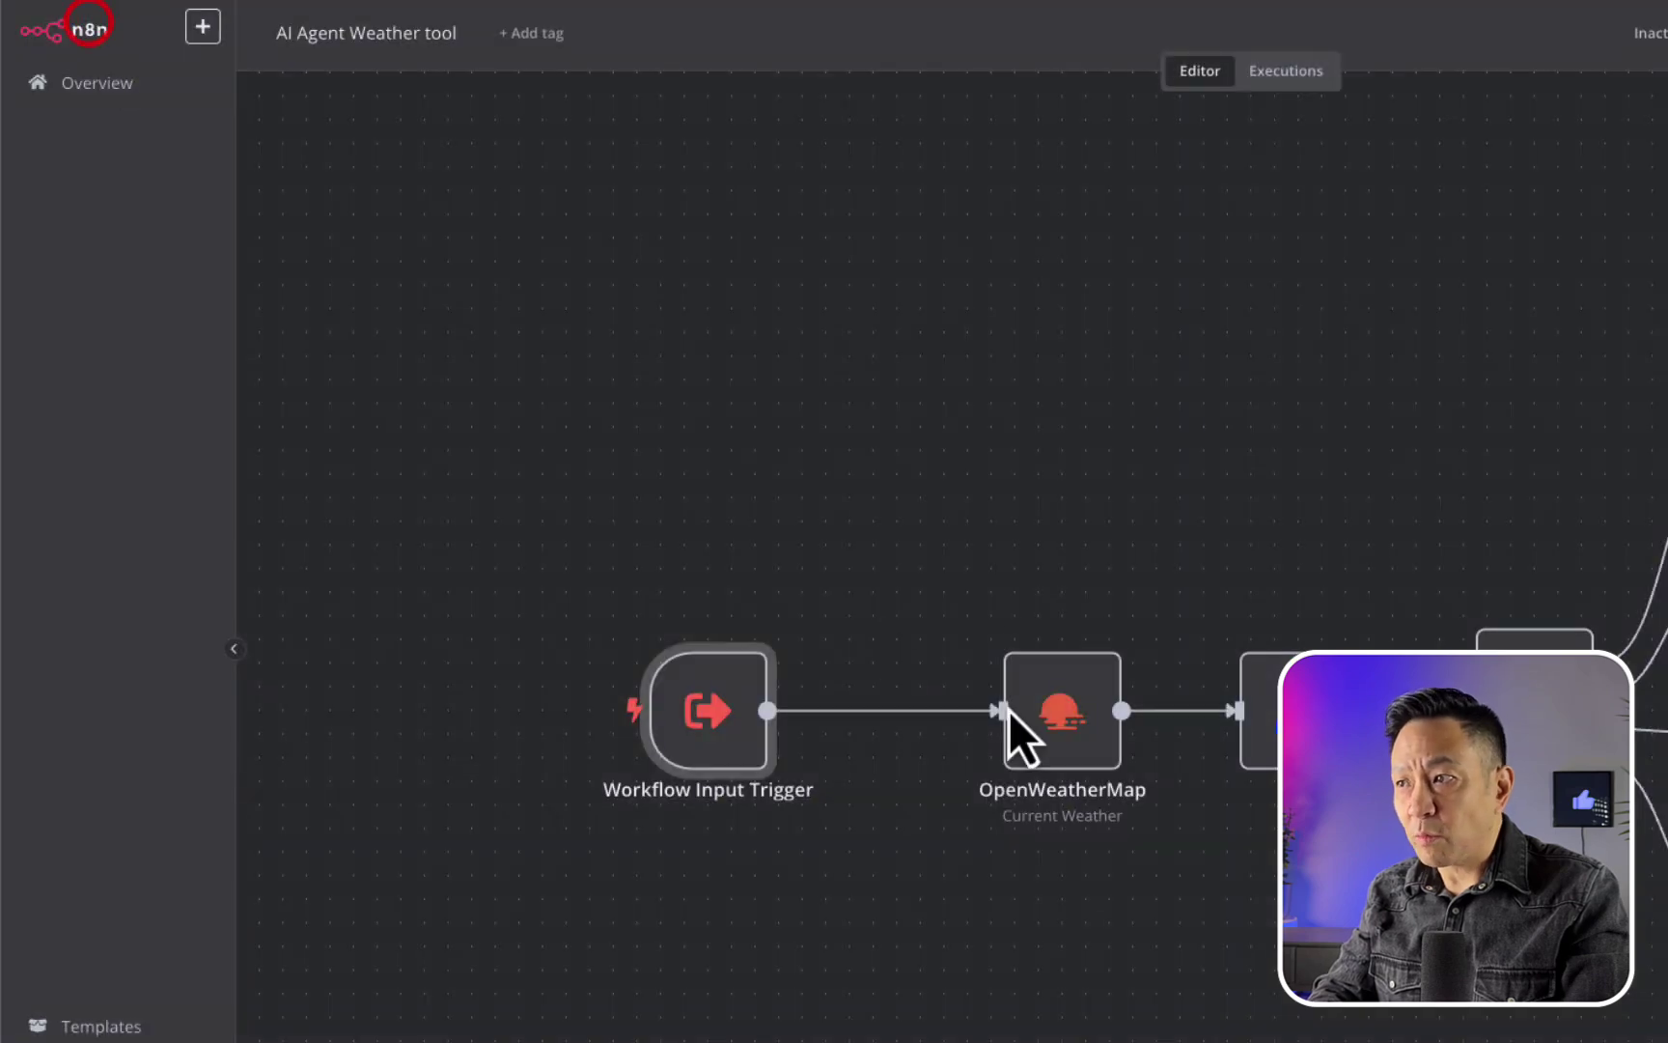
- Re-examine the query reference inside the OpenWeatherMap City expression
double_click(1066, 743)
left_click(1021, 499)
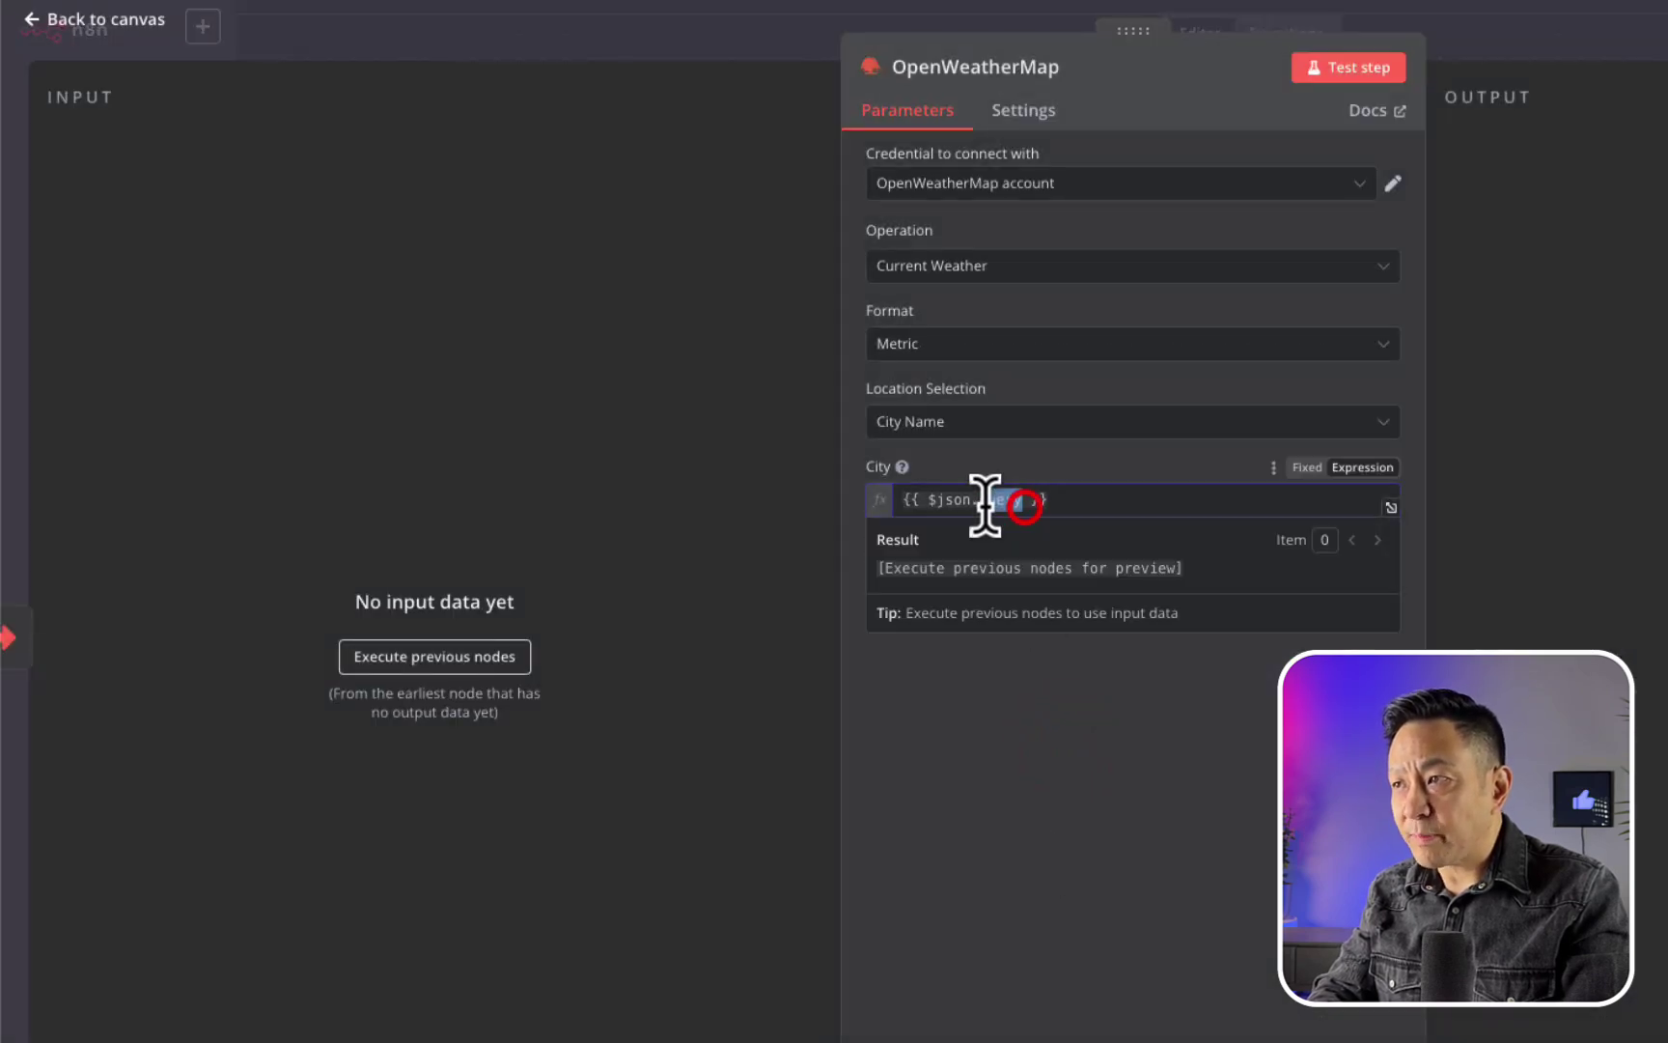
double_click(999, 499)
key("Escape")
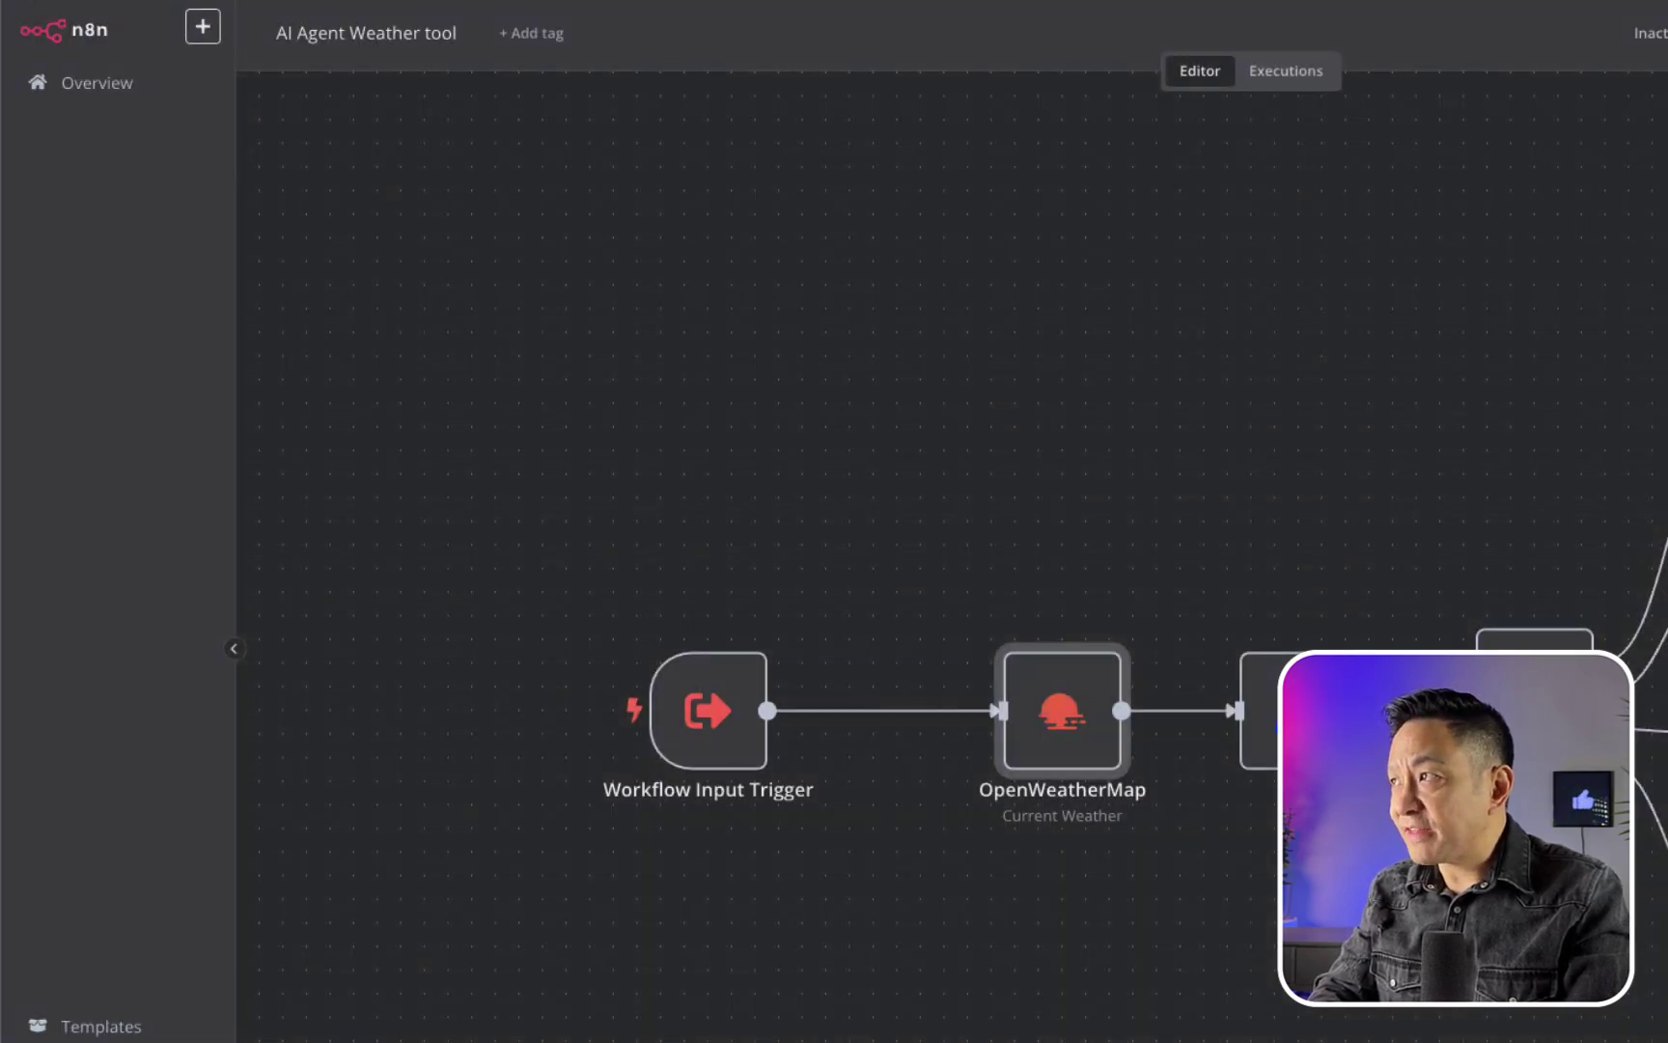
- In the AI Agent 1 workflow, select json.chatInput in the Weather_Tool's query expression
left_click(99, 82)
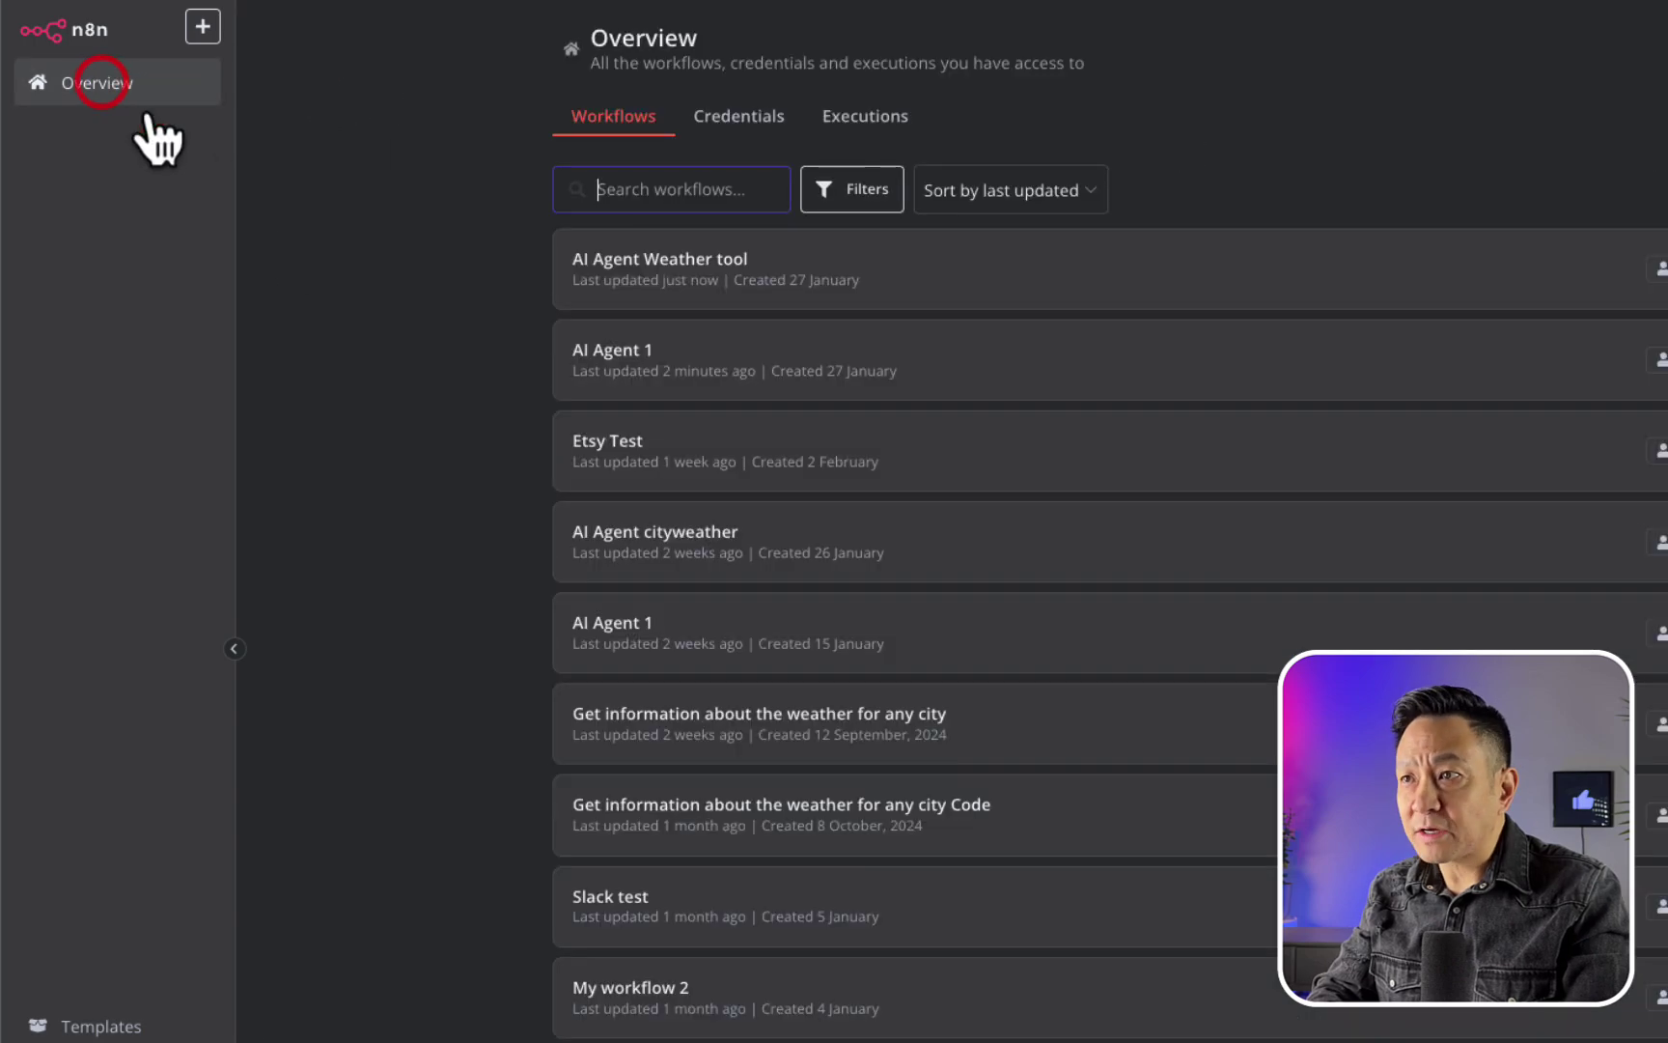
left_click(651, 362)
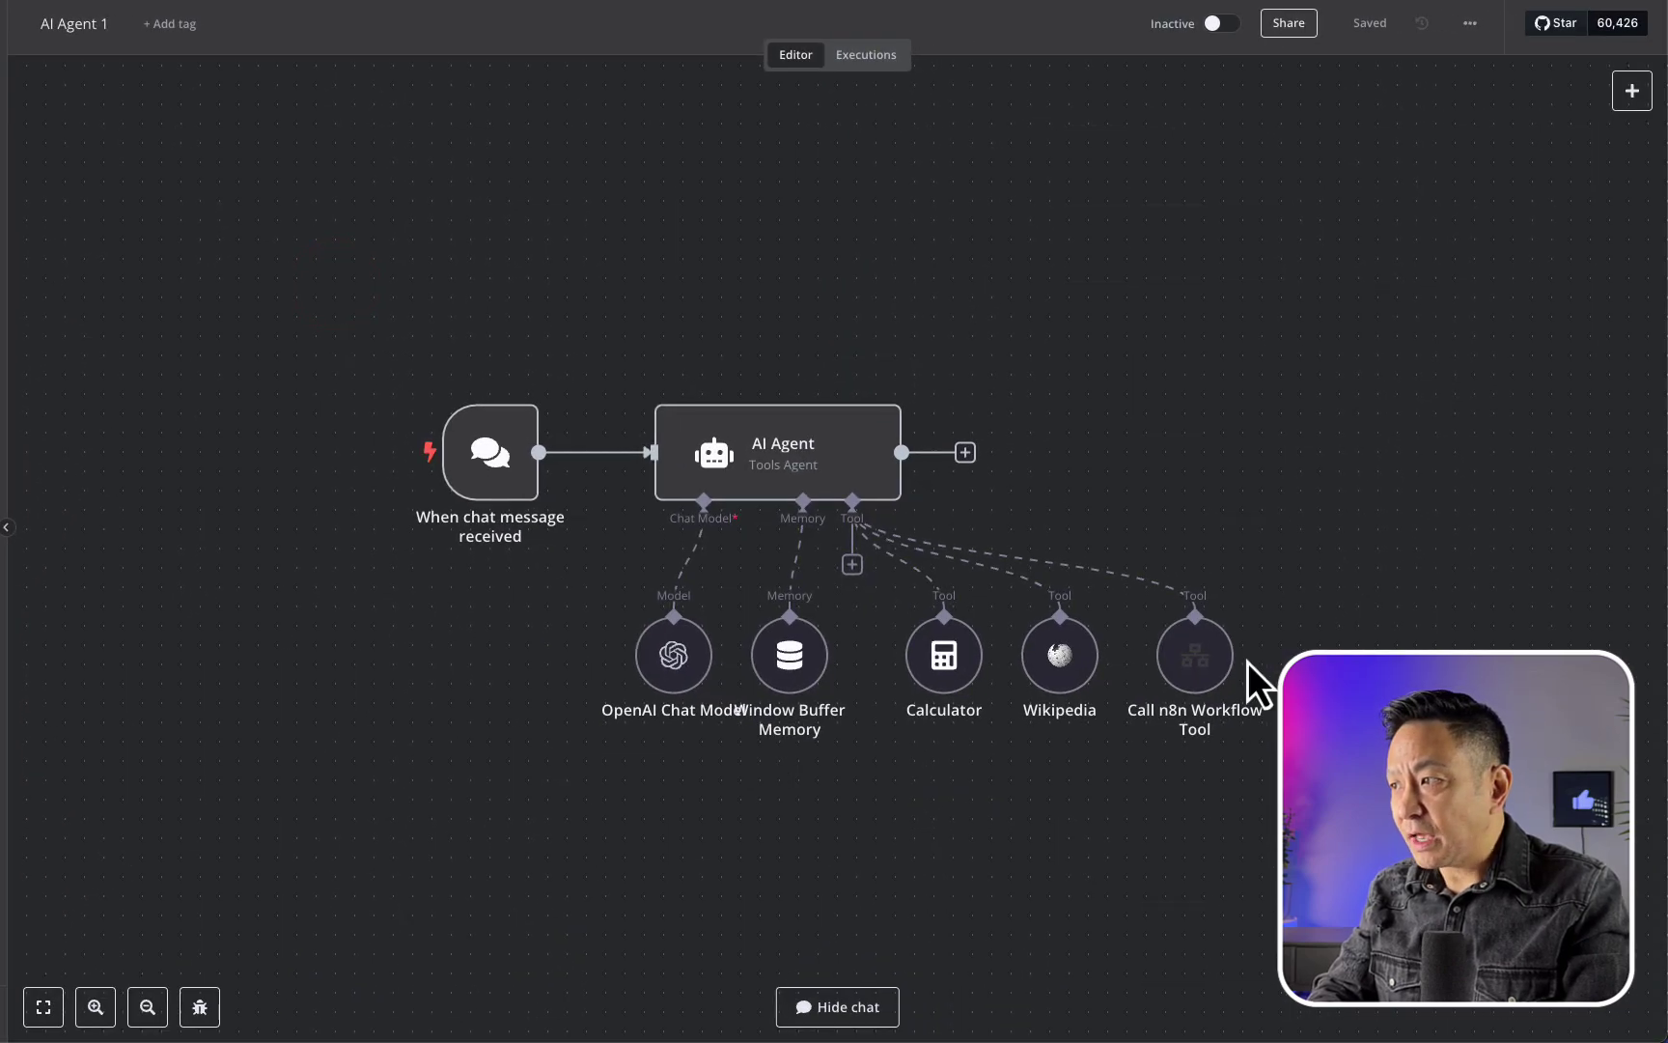
double_click(1196, 655)
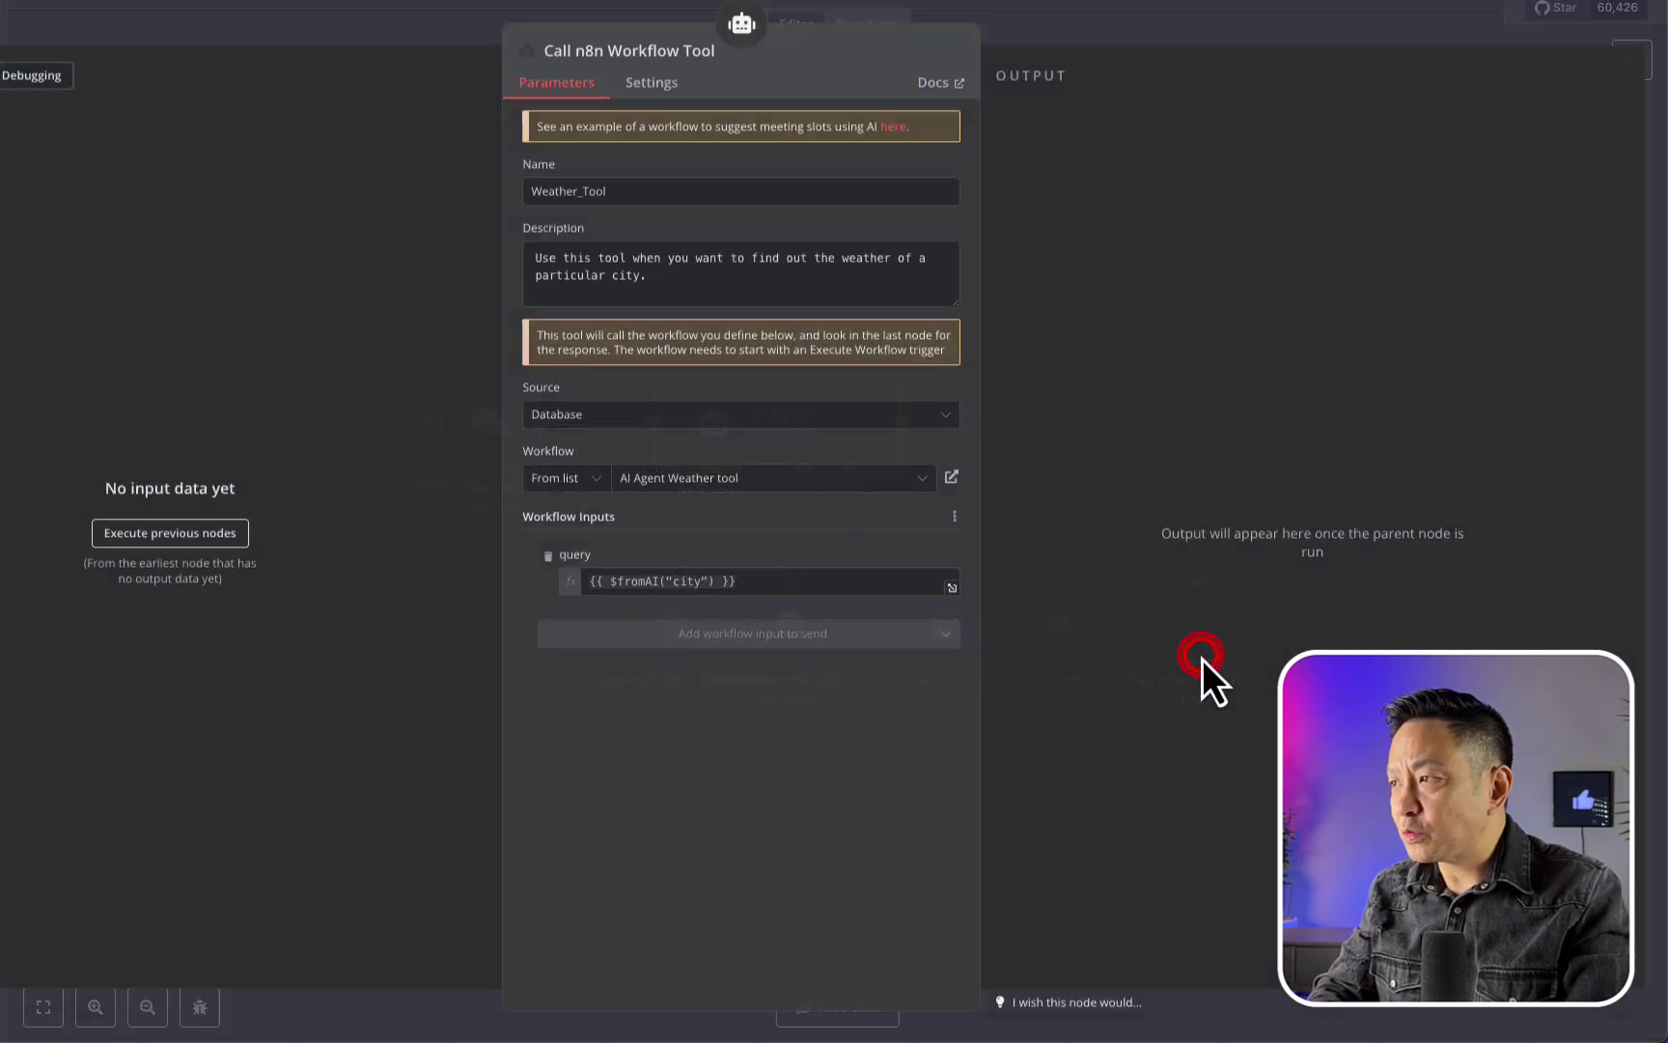
double_click(722, 579)
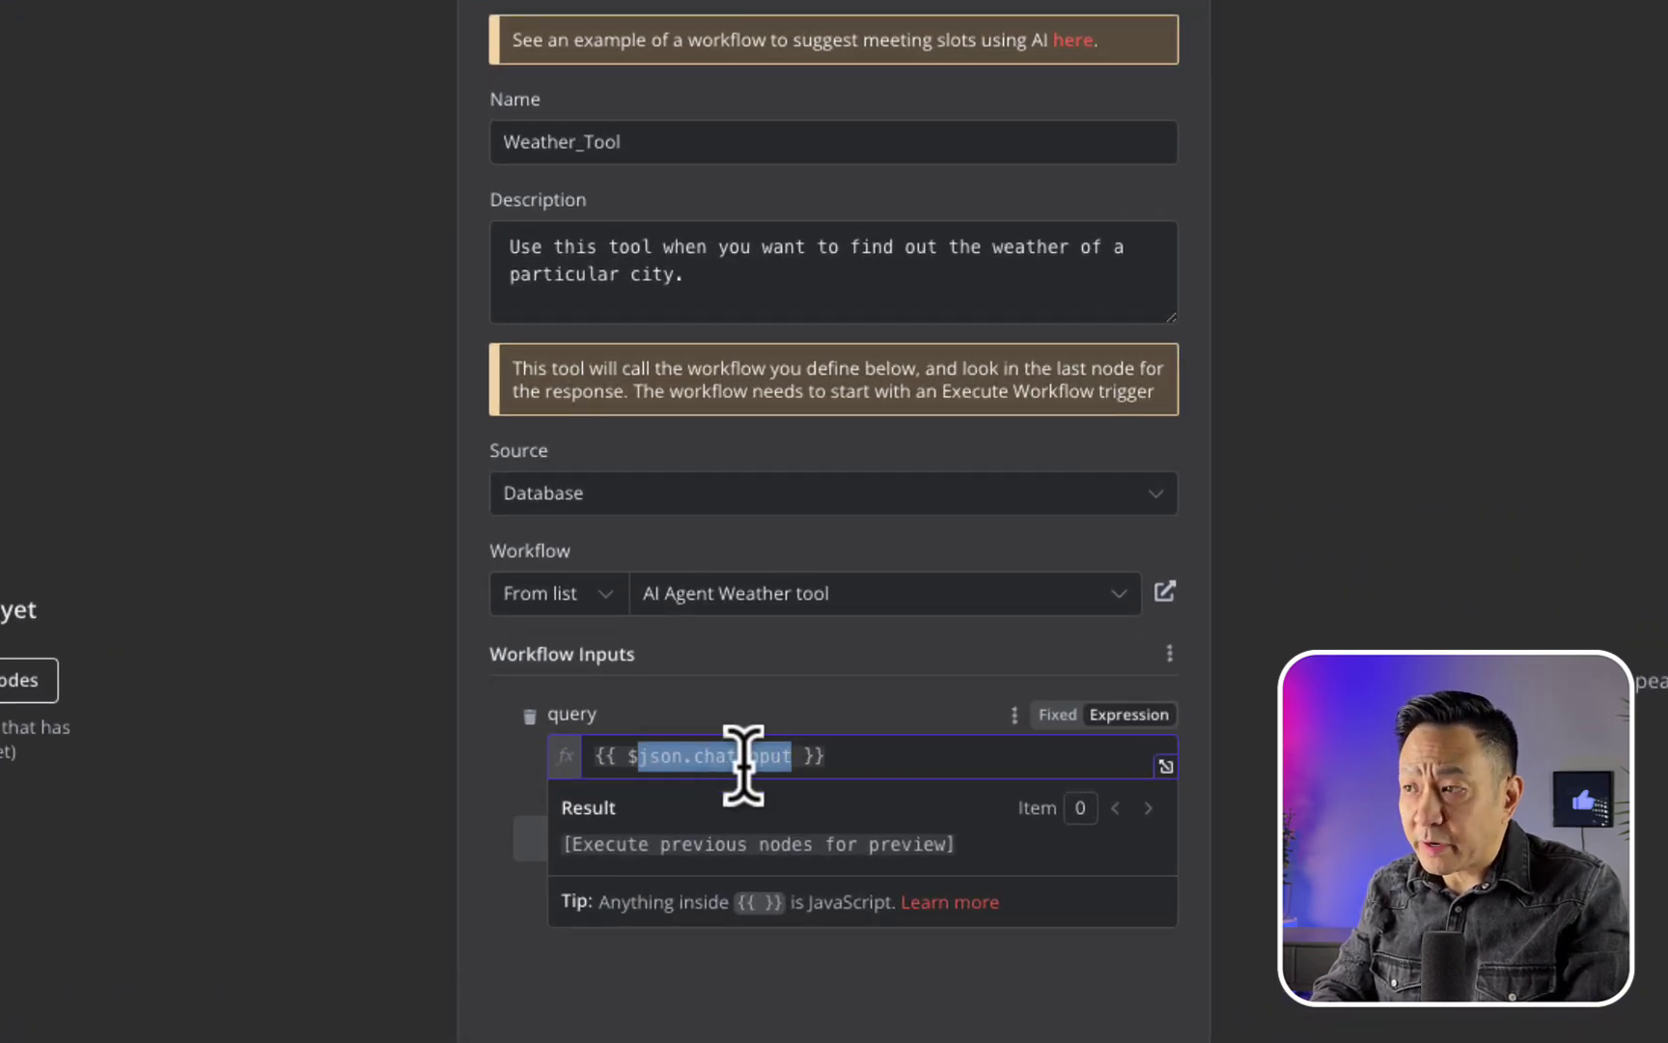
- Change the Weather_Tool query from $json.chatInput to $fromAI("city") and close its settings
key("BackSpace")
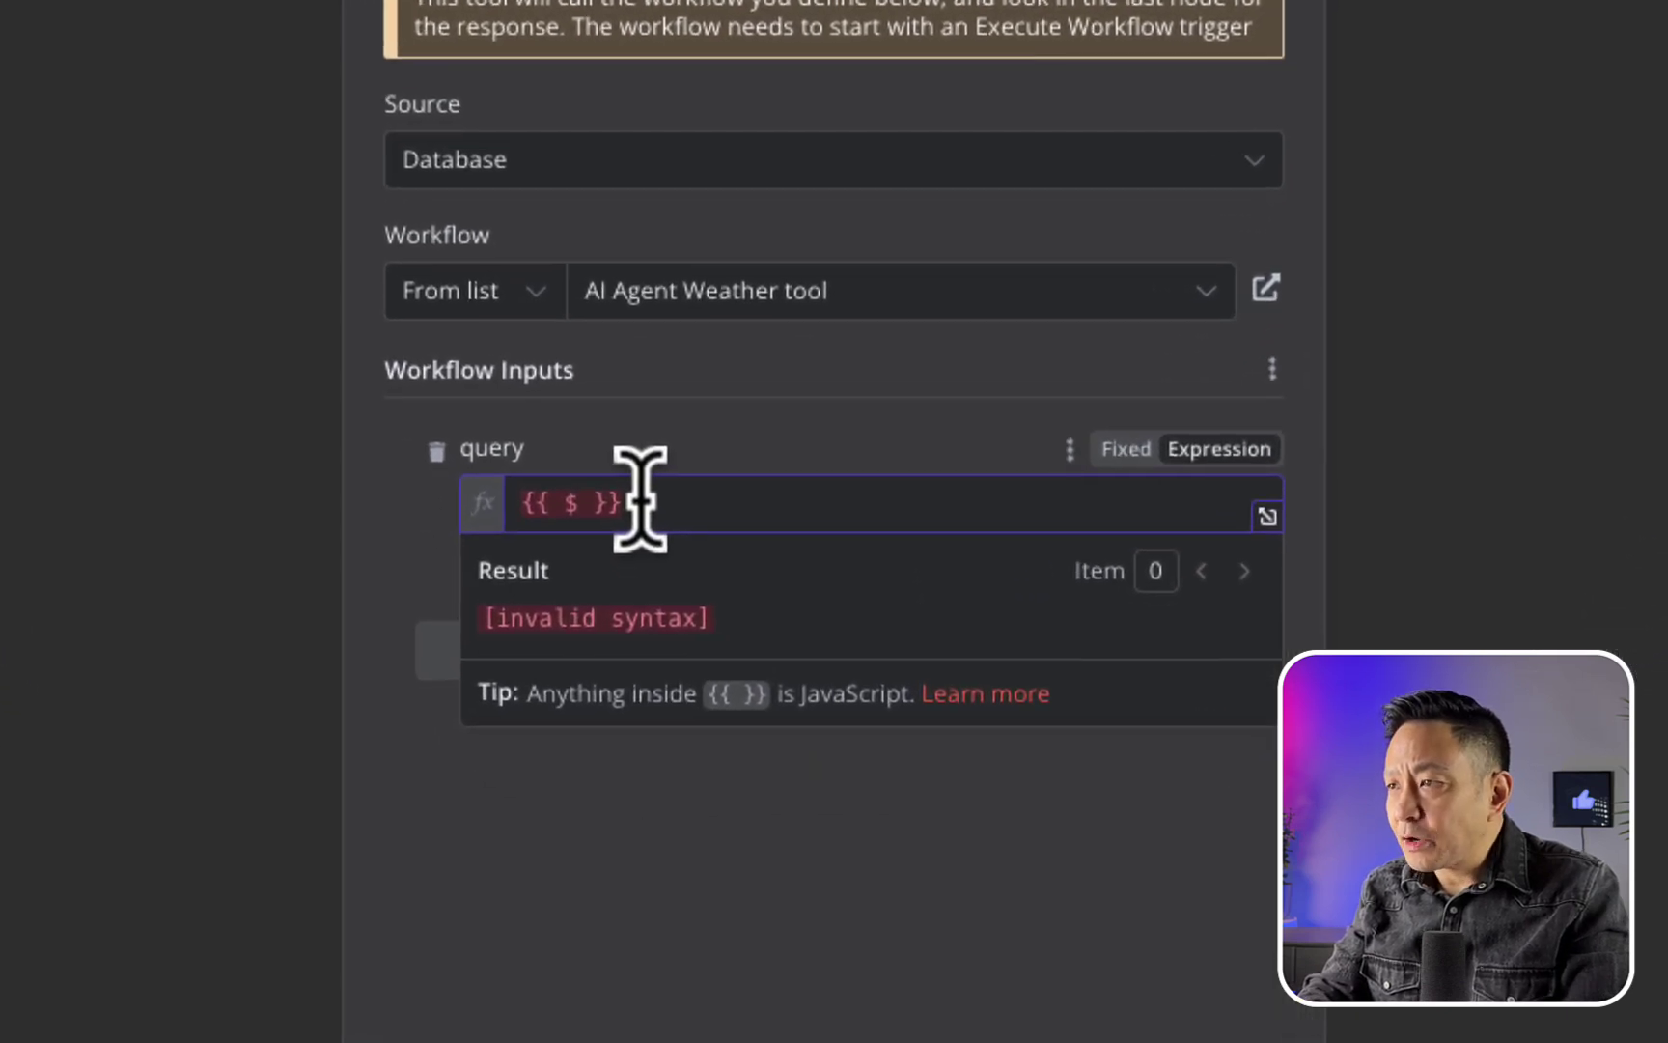
type("fromAI()")
key("Left")
type("'")
type("\"")
key("Left")
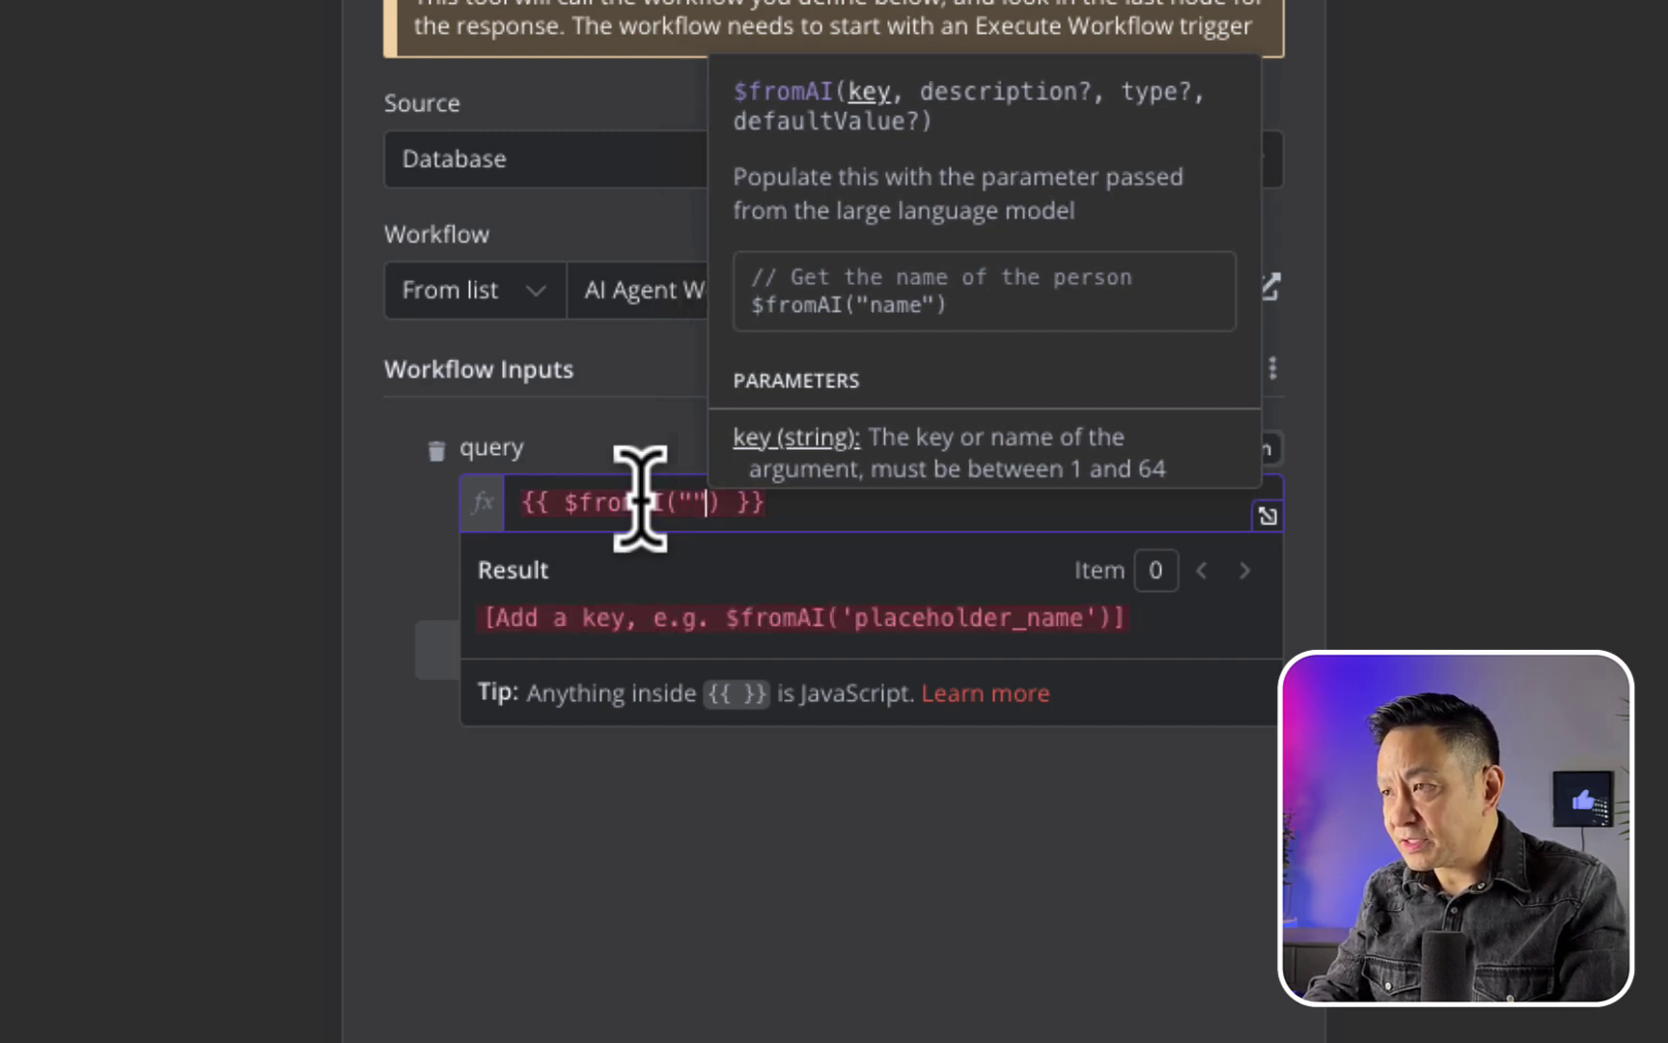
type("city")
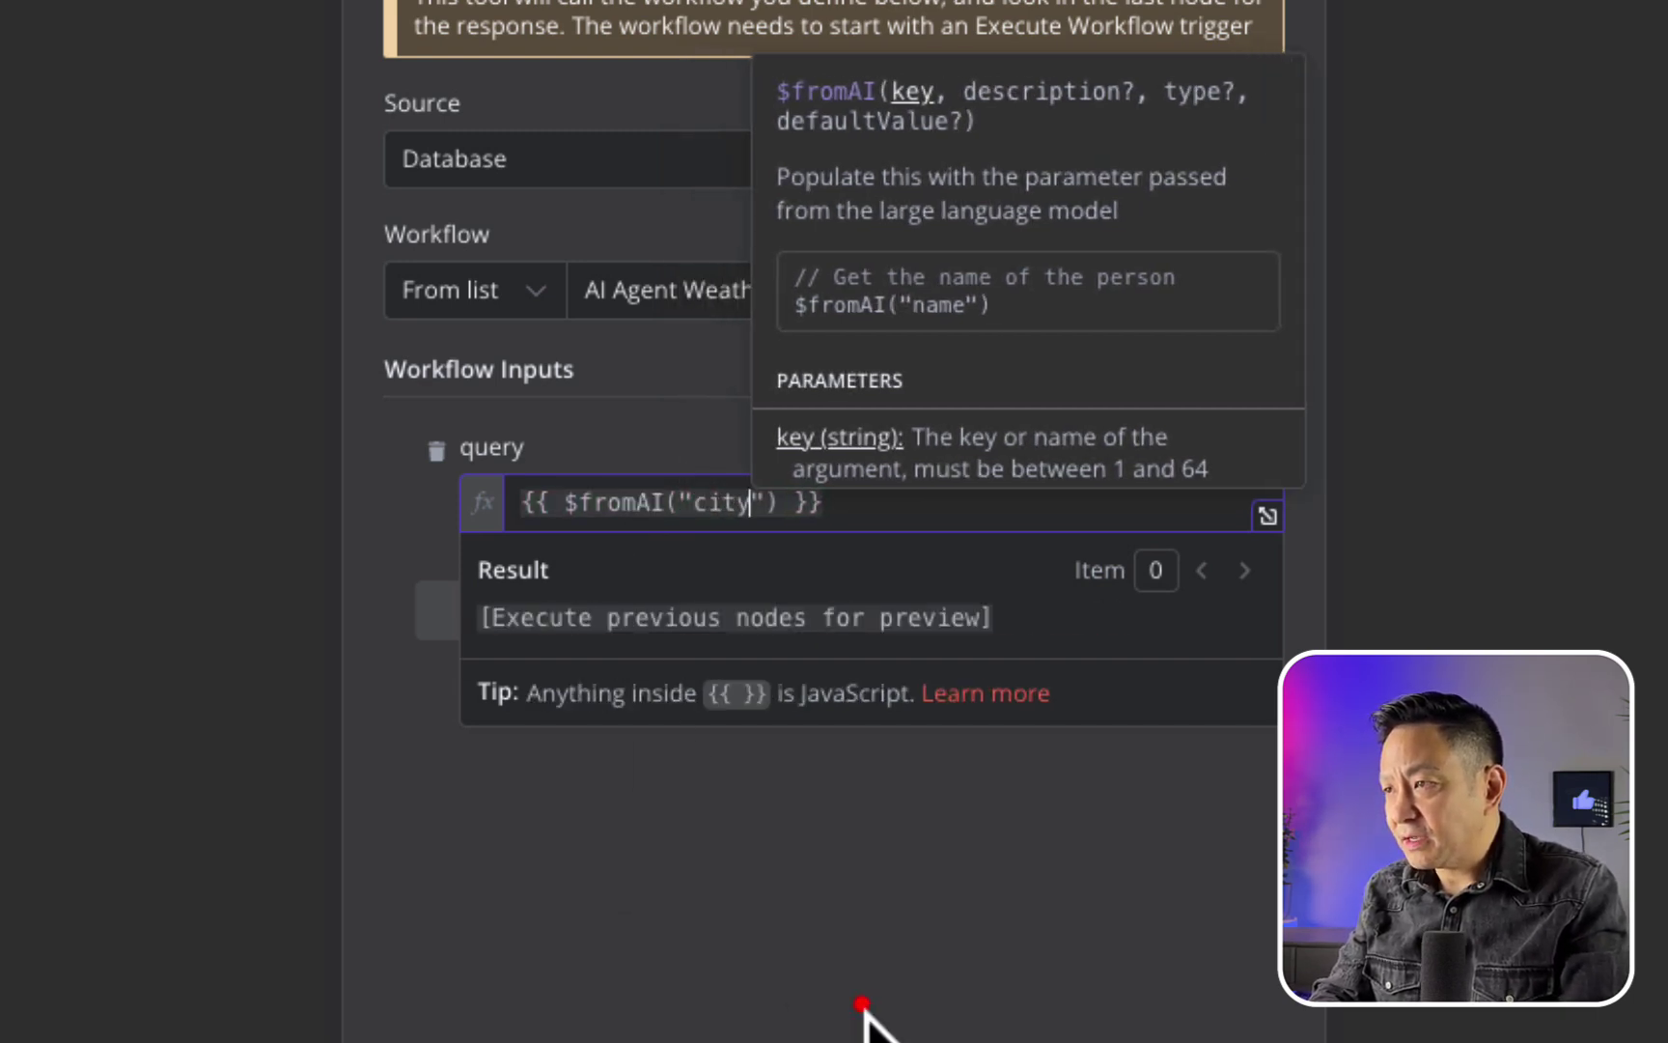
left_click(860, 1003)
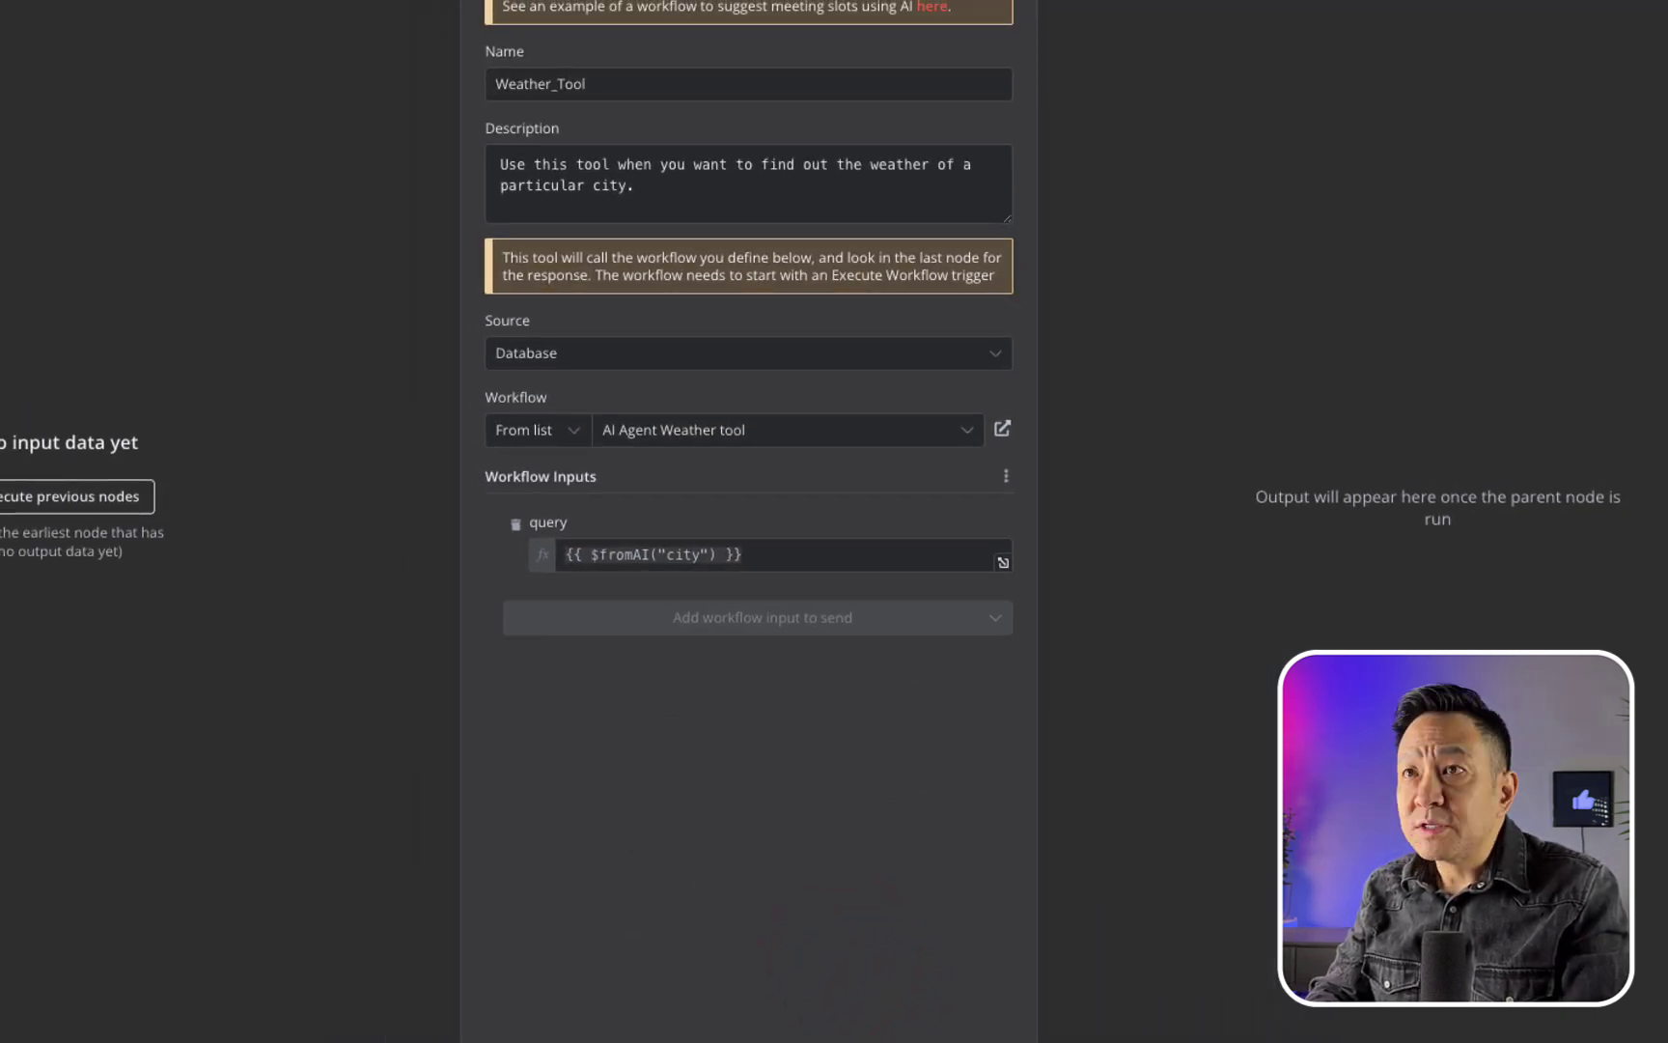
left_click(97, 230)
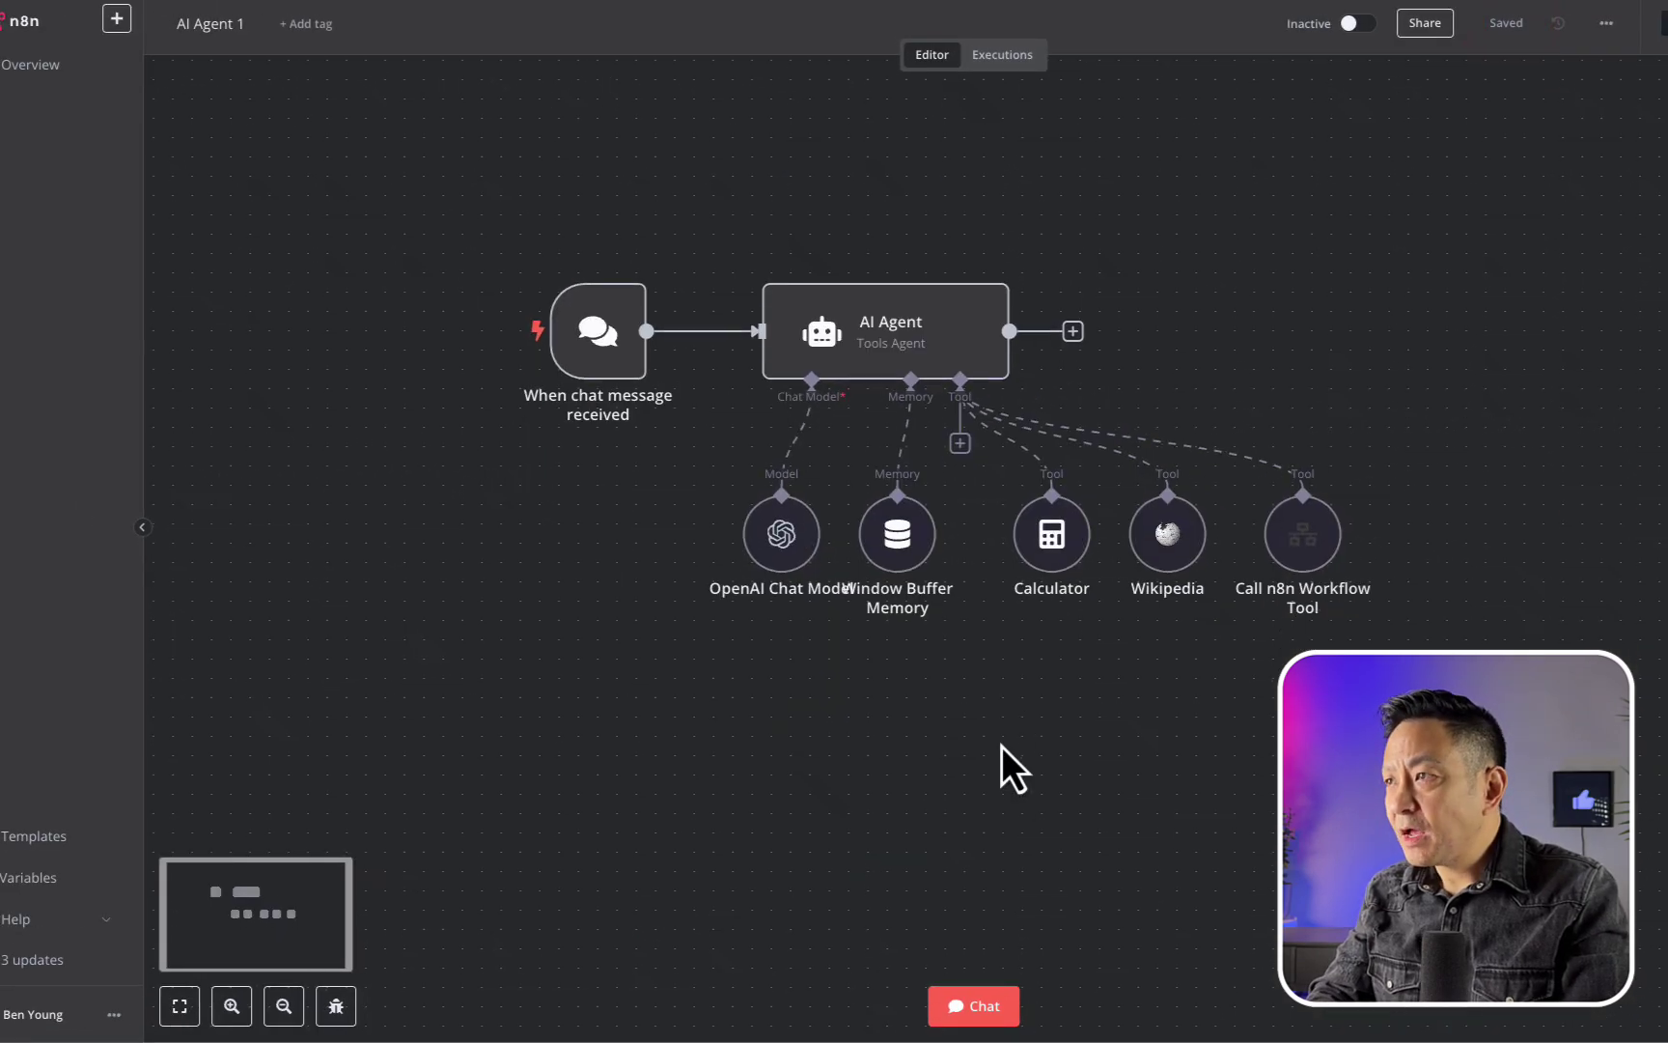
- Send "What's the weather like in Nairobi?" to the agent in the chat panel
left_click(974, 1005)
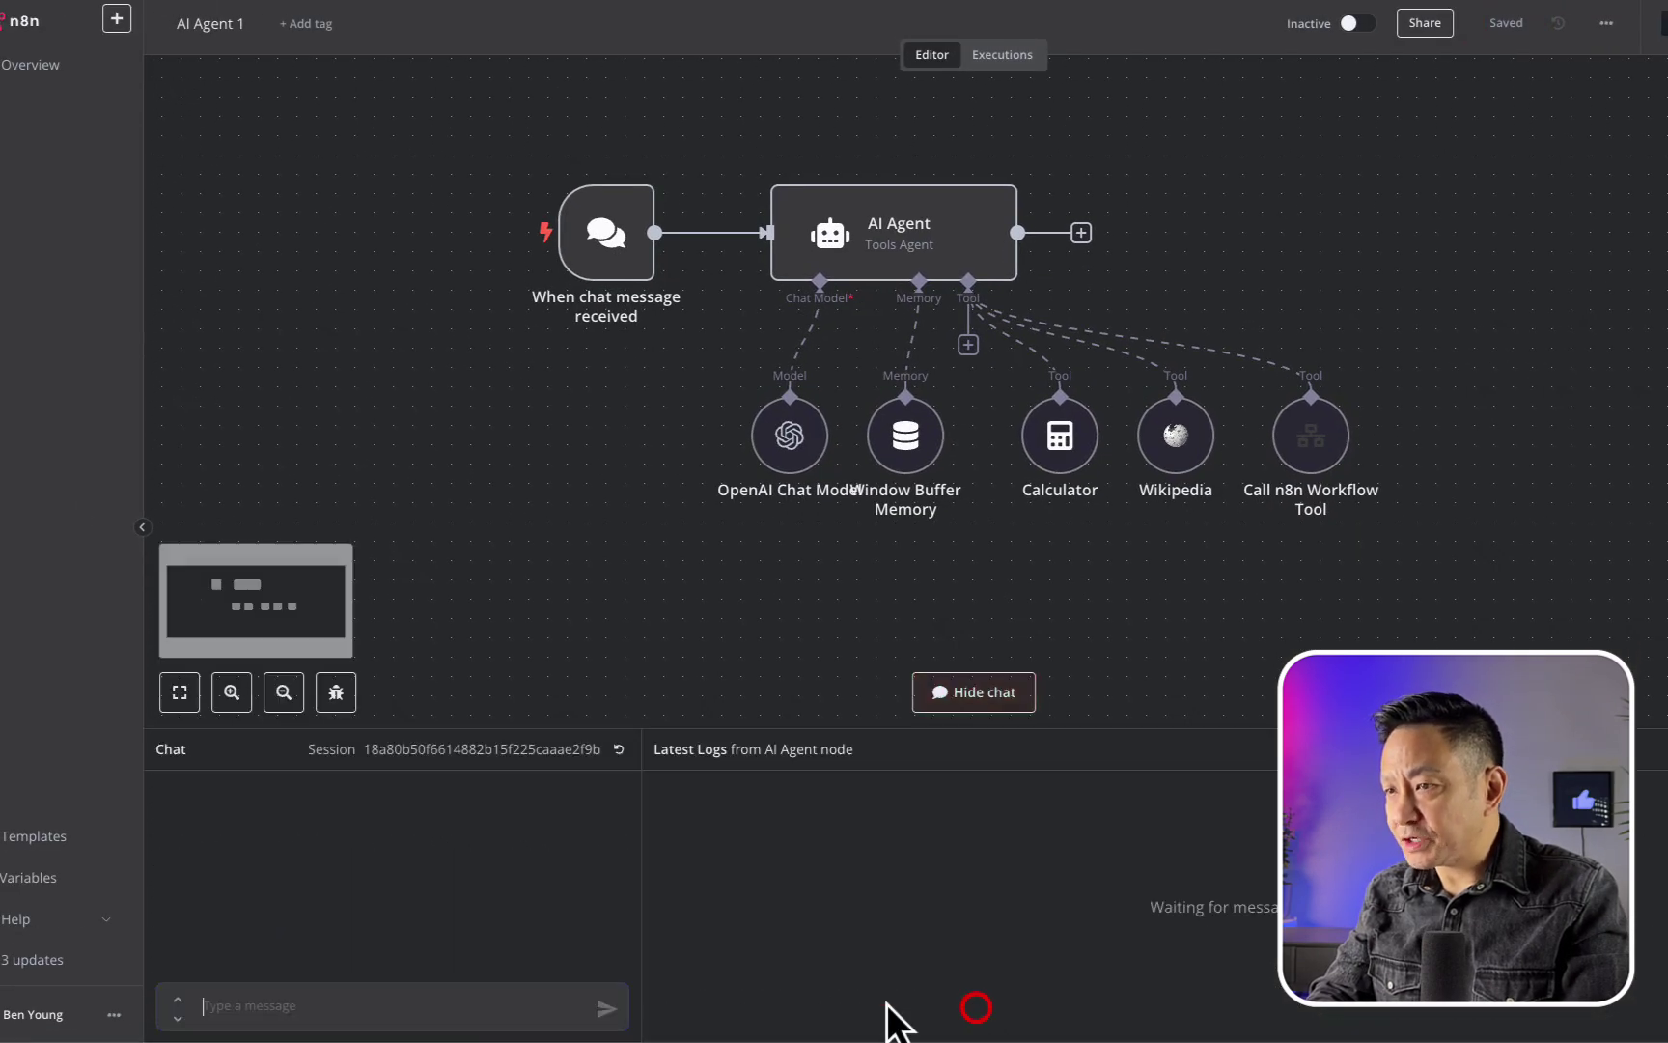
left_click(343, 1003)
type("What's the weather like in Nairobi?")
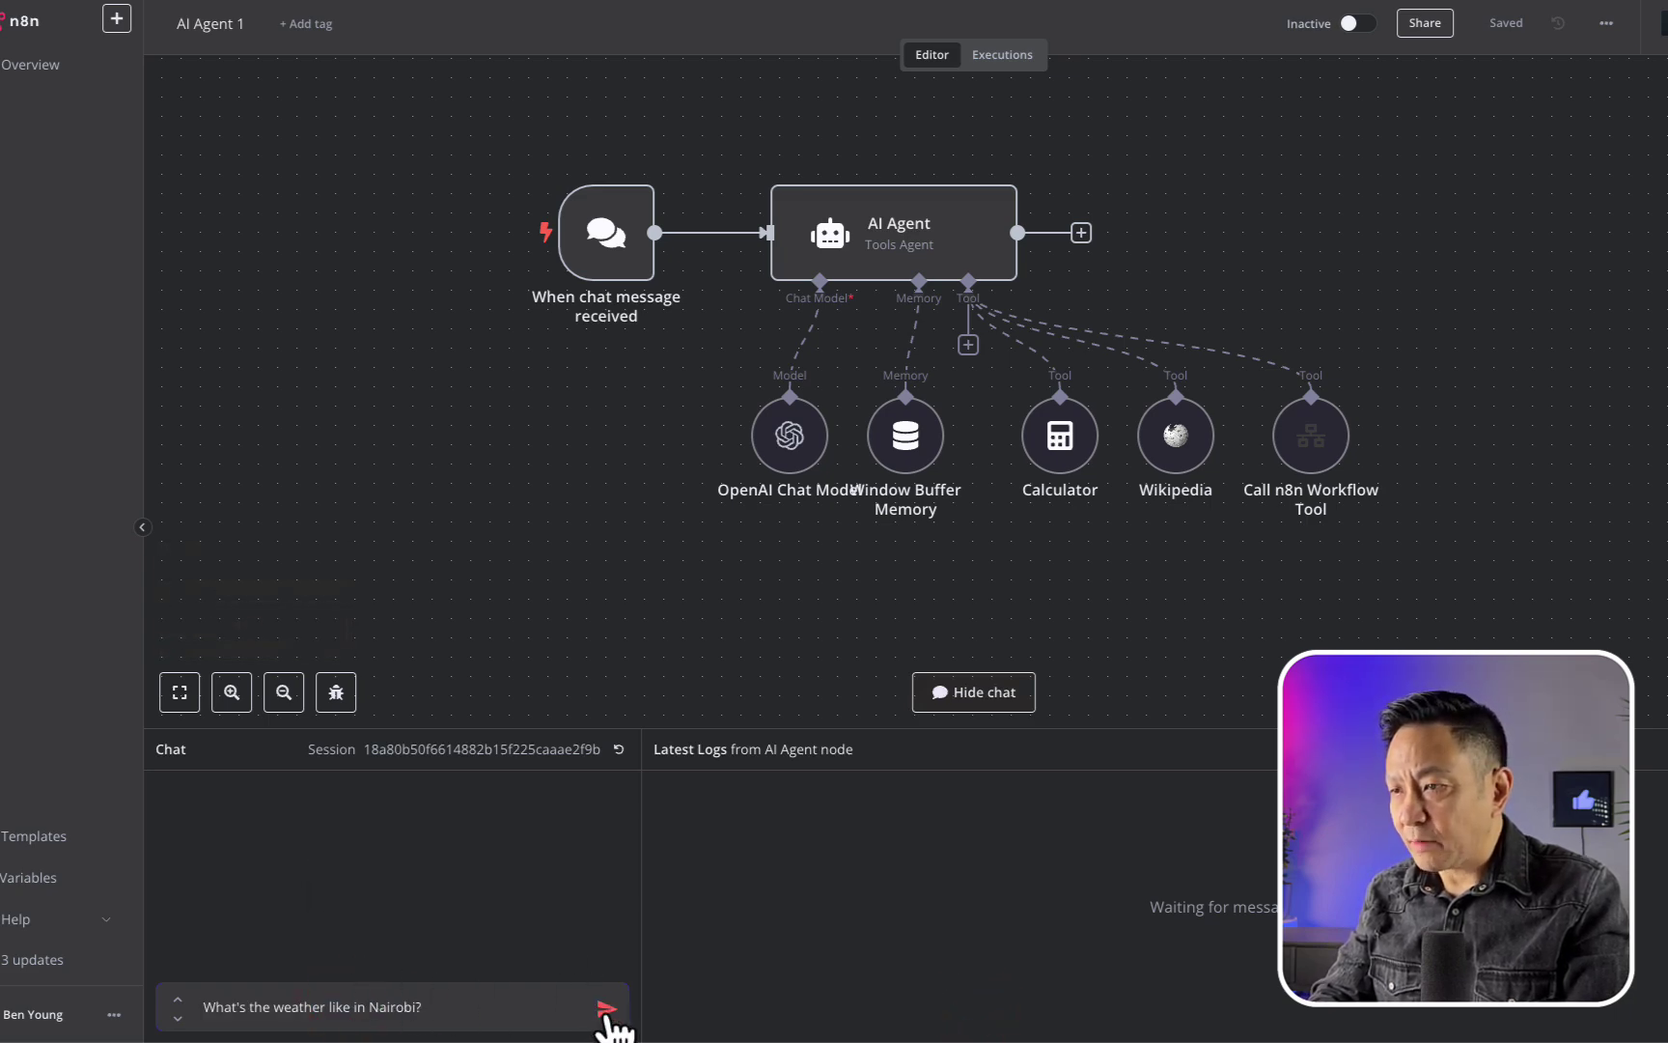
left_click(607, 1009)
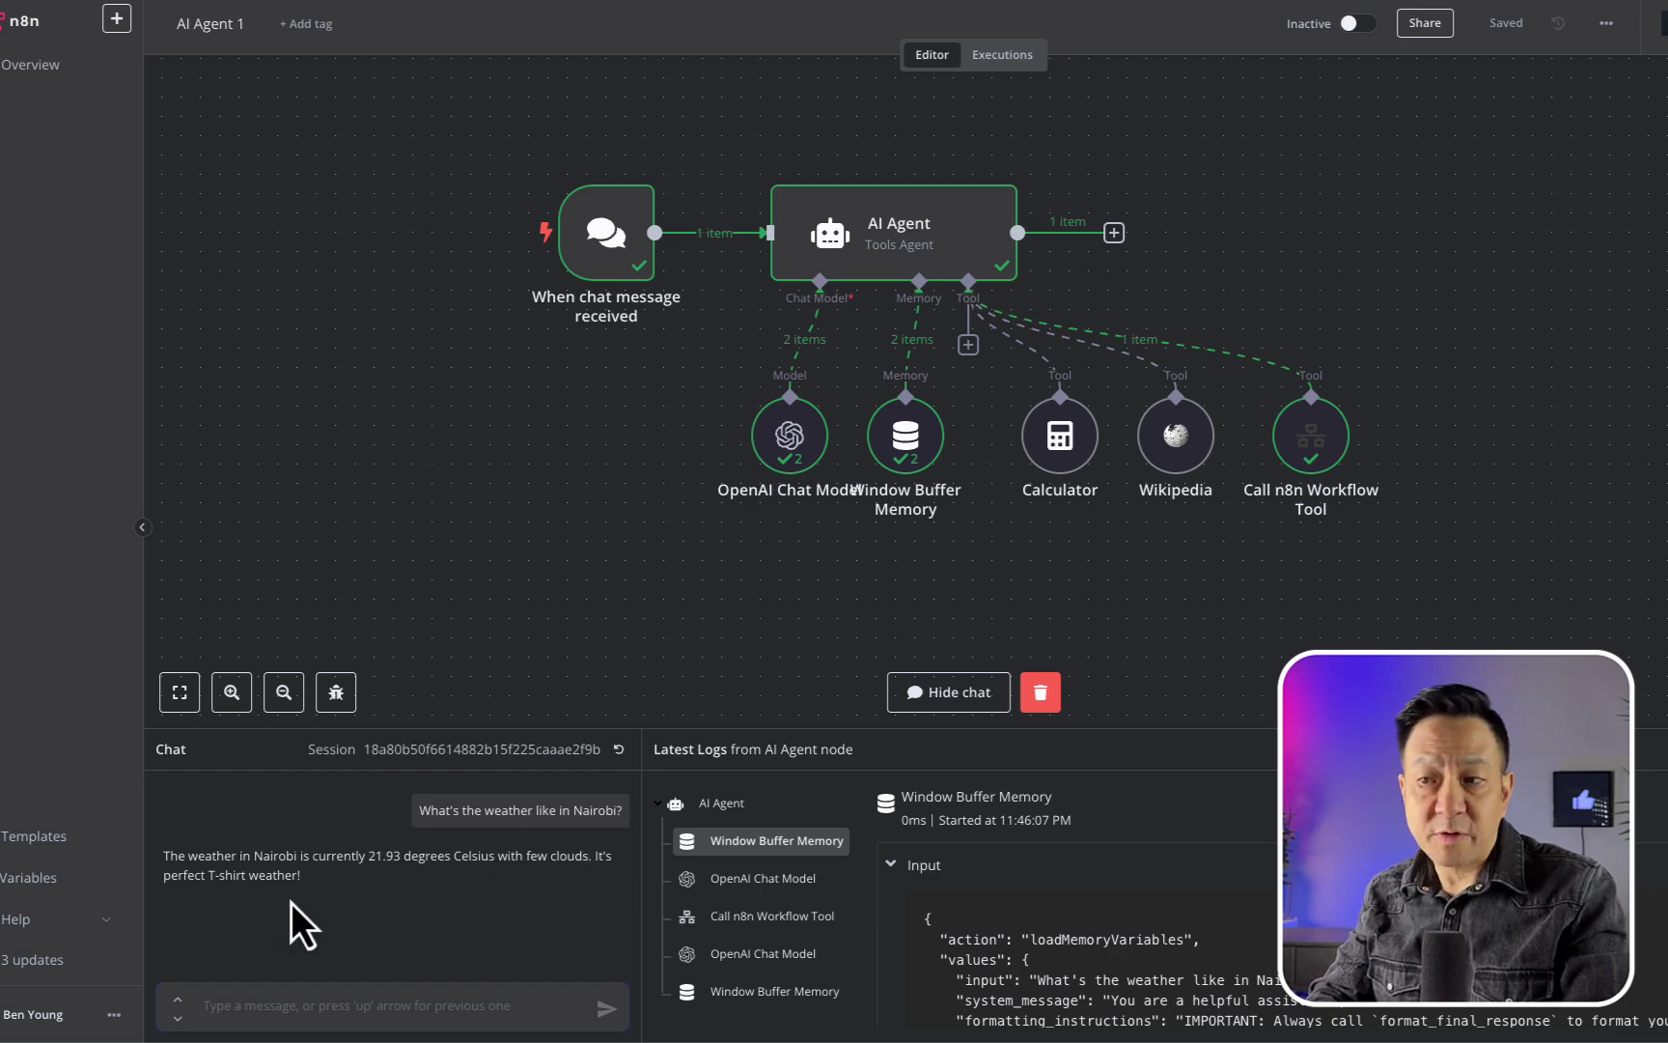
- Preview the Call n8n Workflow Tool's query expression, which resolves to Nairobi
left_click(562, 636)
mouse_move(1311, 437)
double_click(1337, 450)
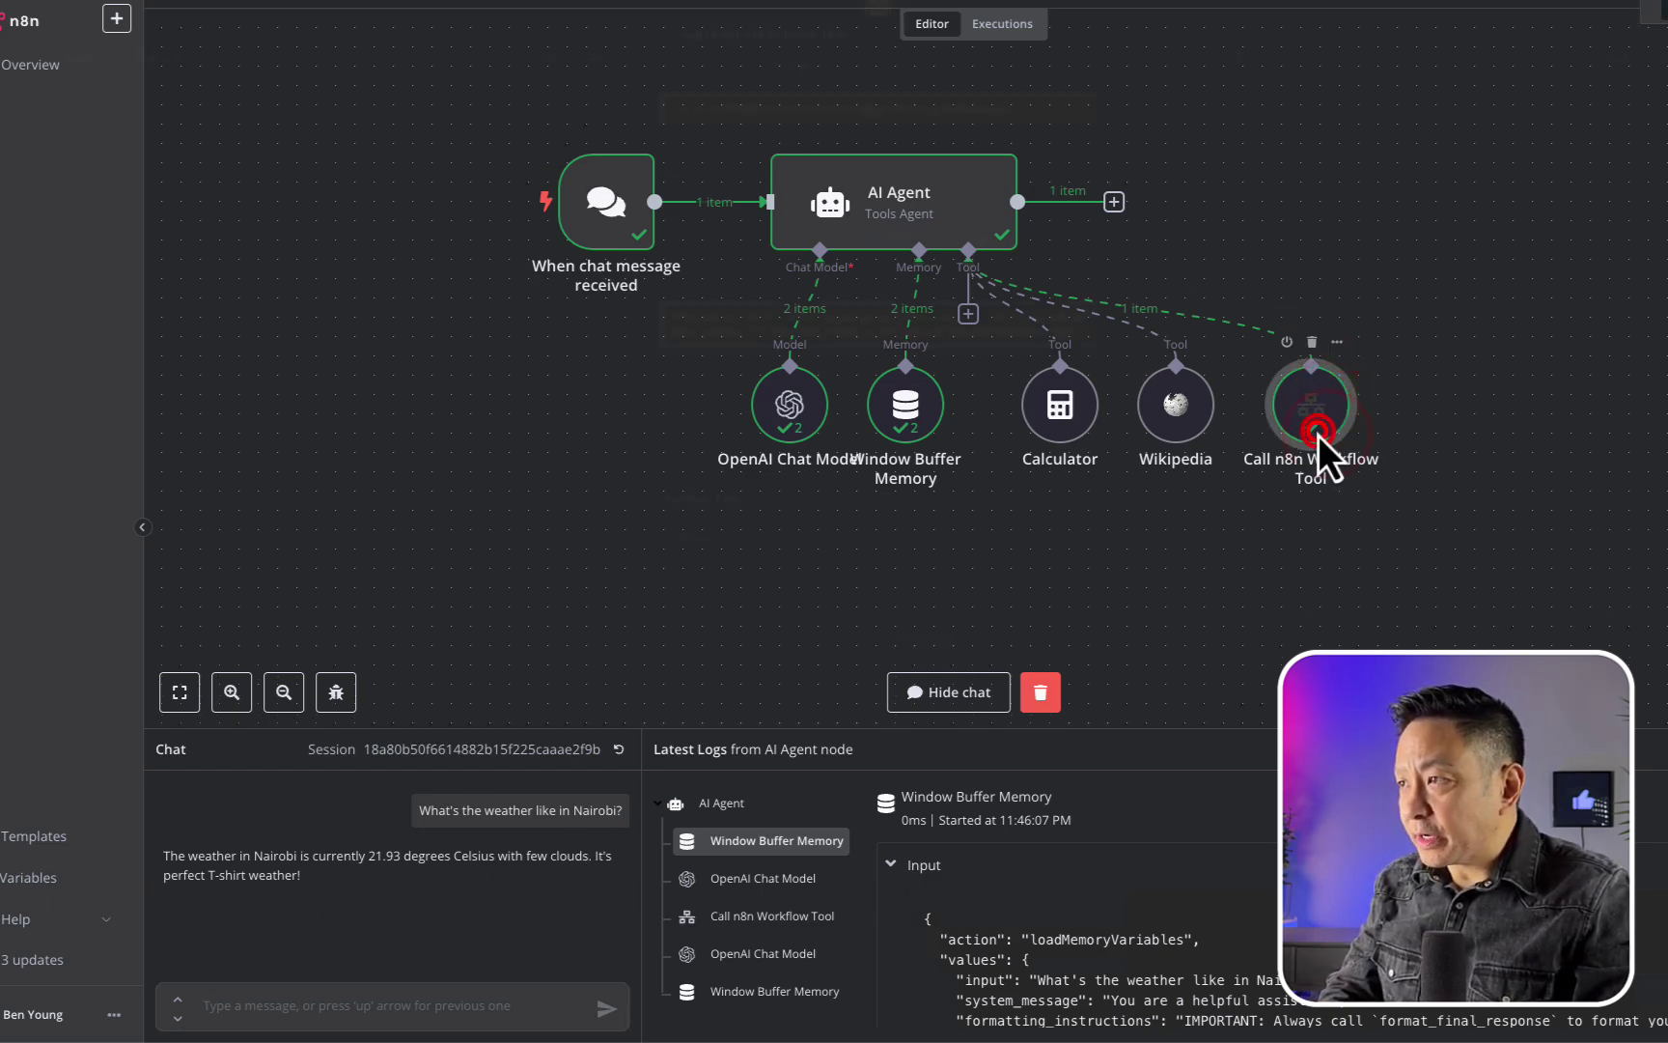
left_click(883, 570)
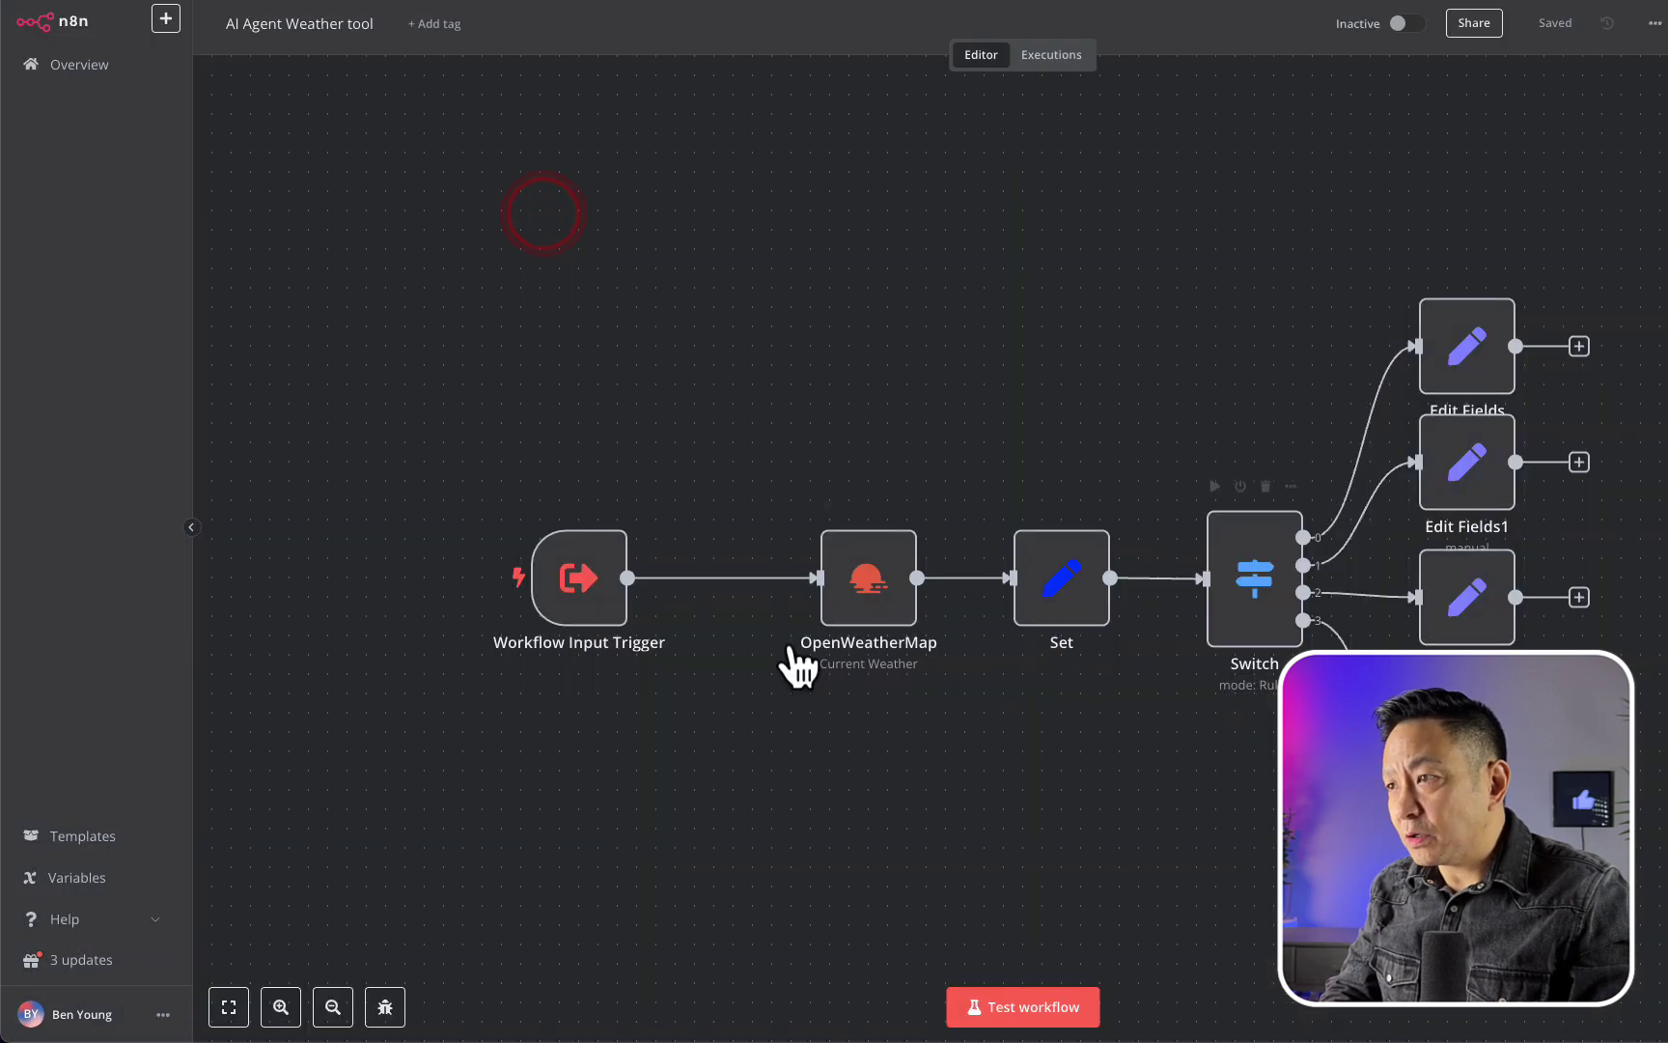
- Open the latest successful execution and view the query the Workflow Input Trigger received
left_click(1052, 55)
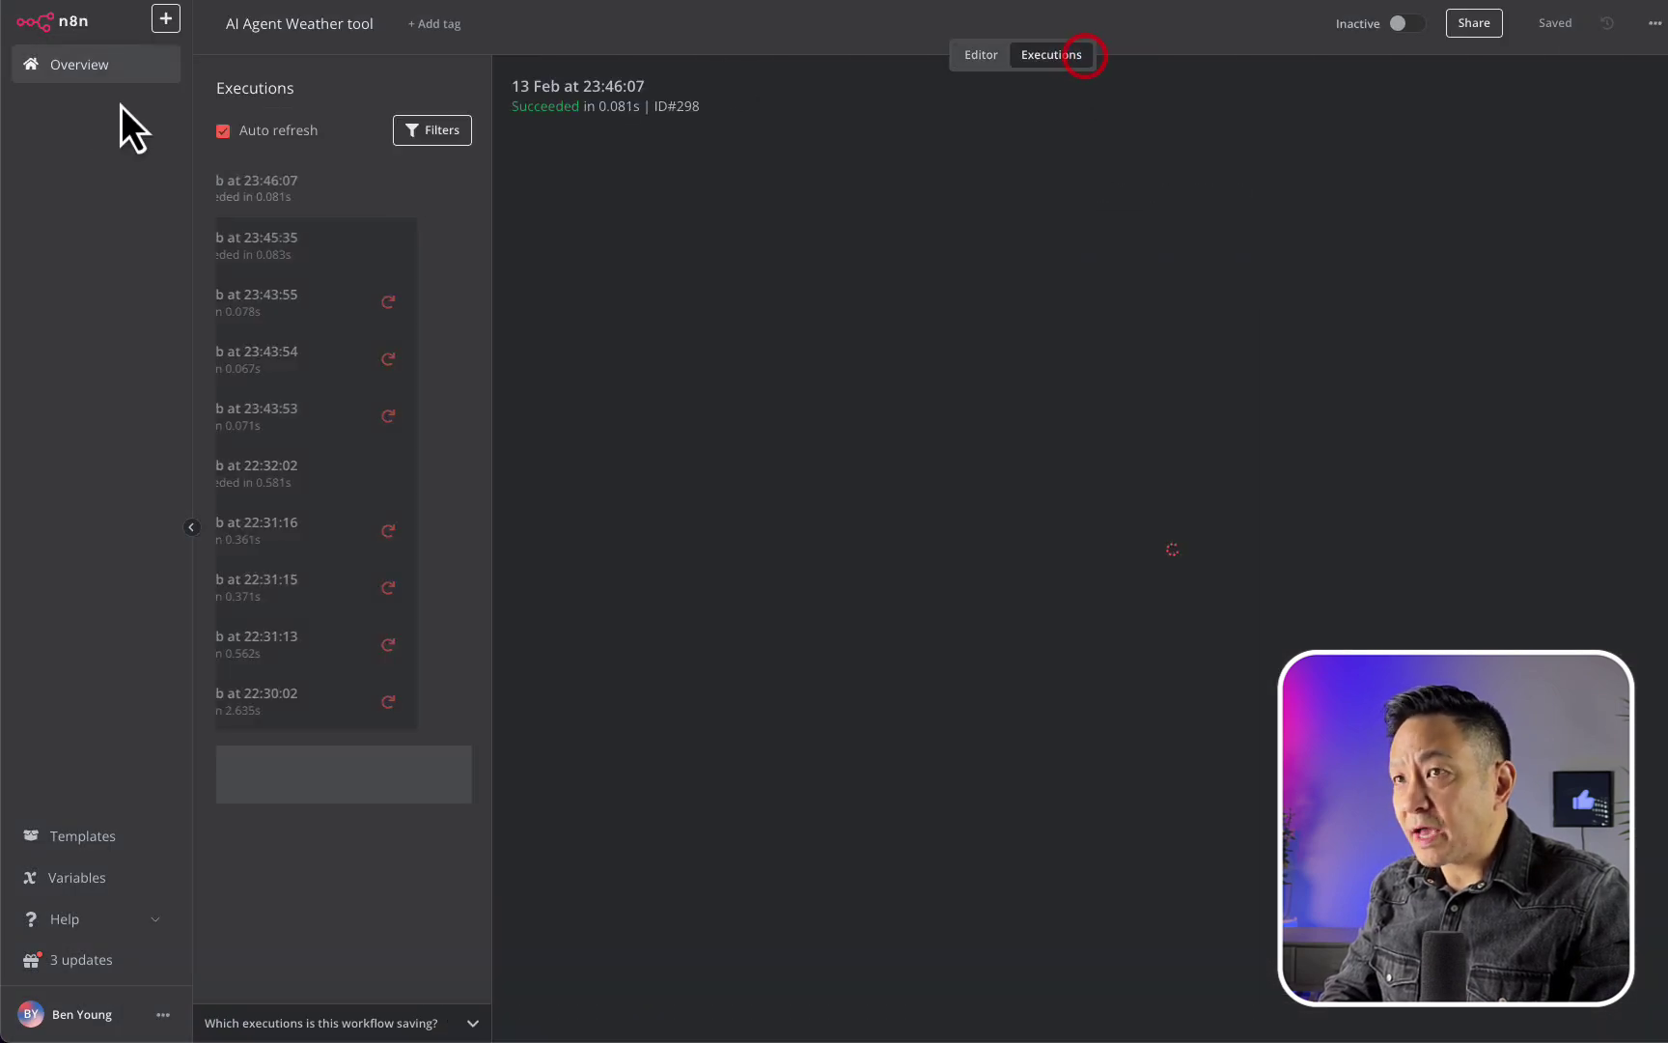
left_click(289, 188)
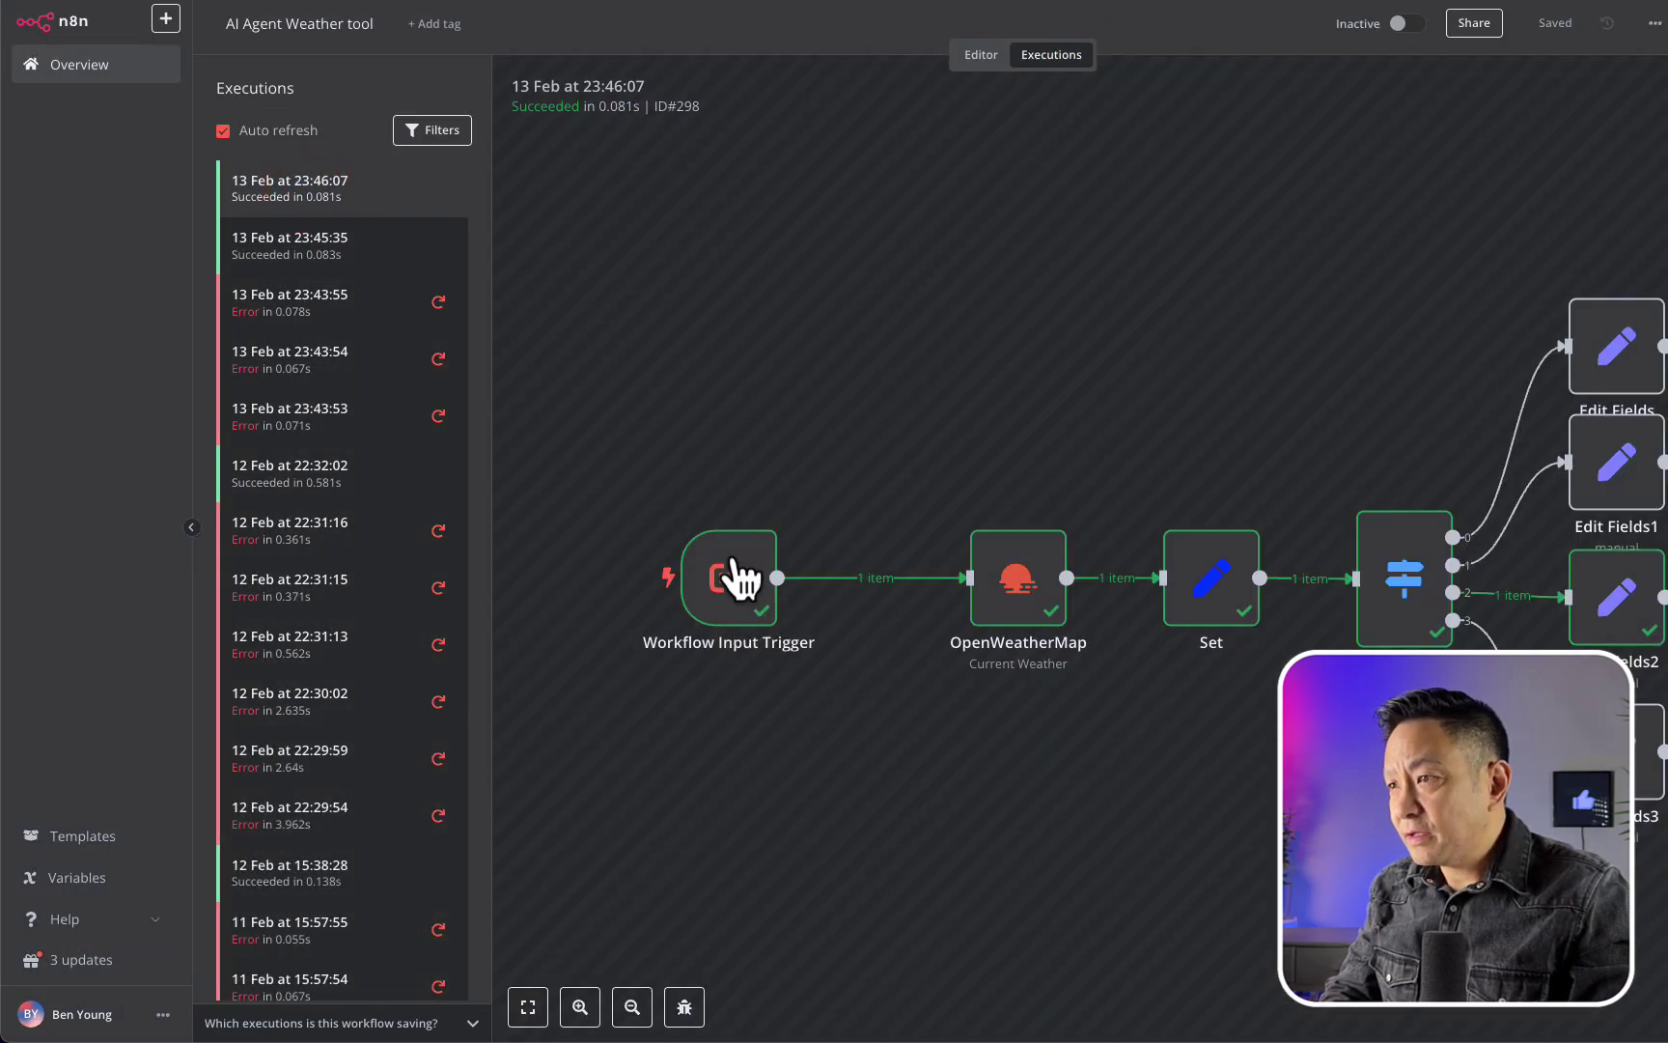
double_click(730, 578)
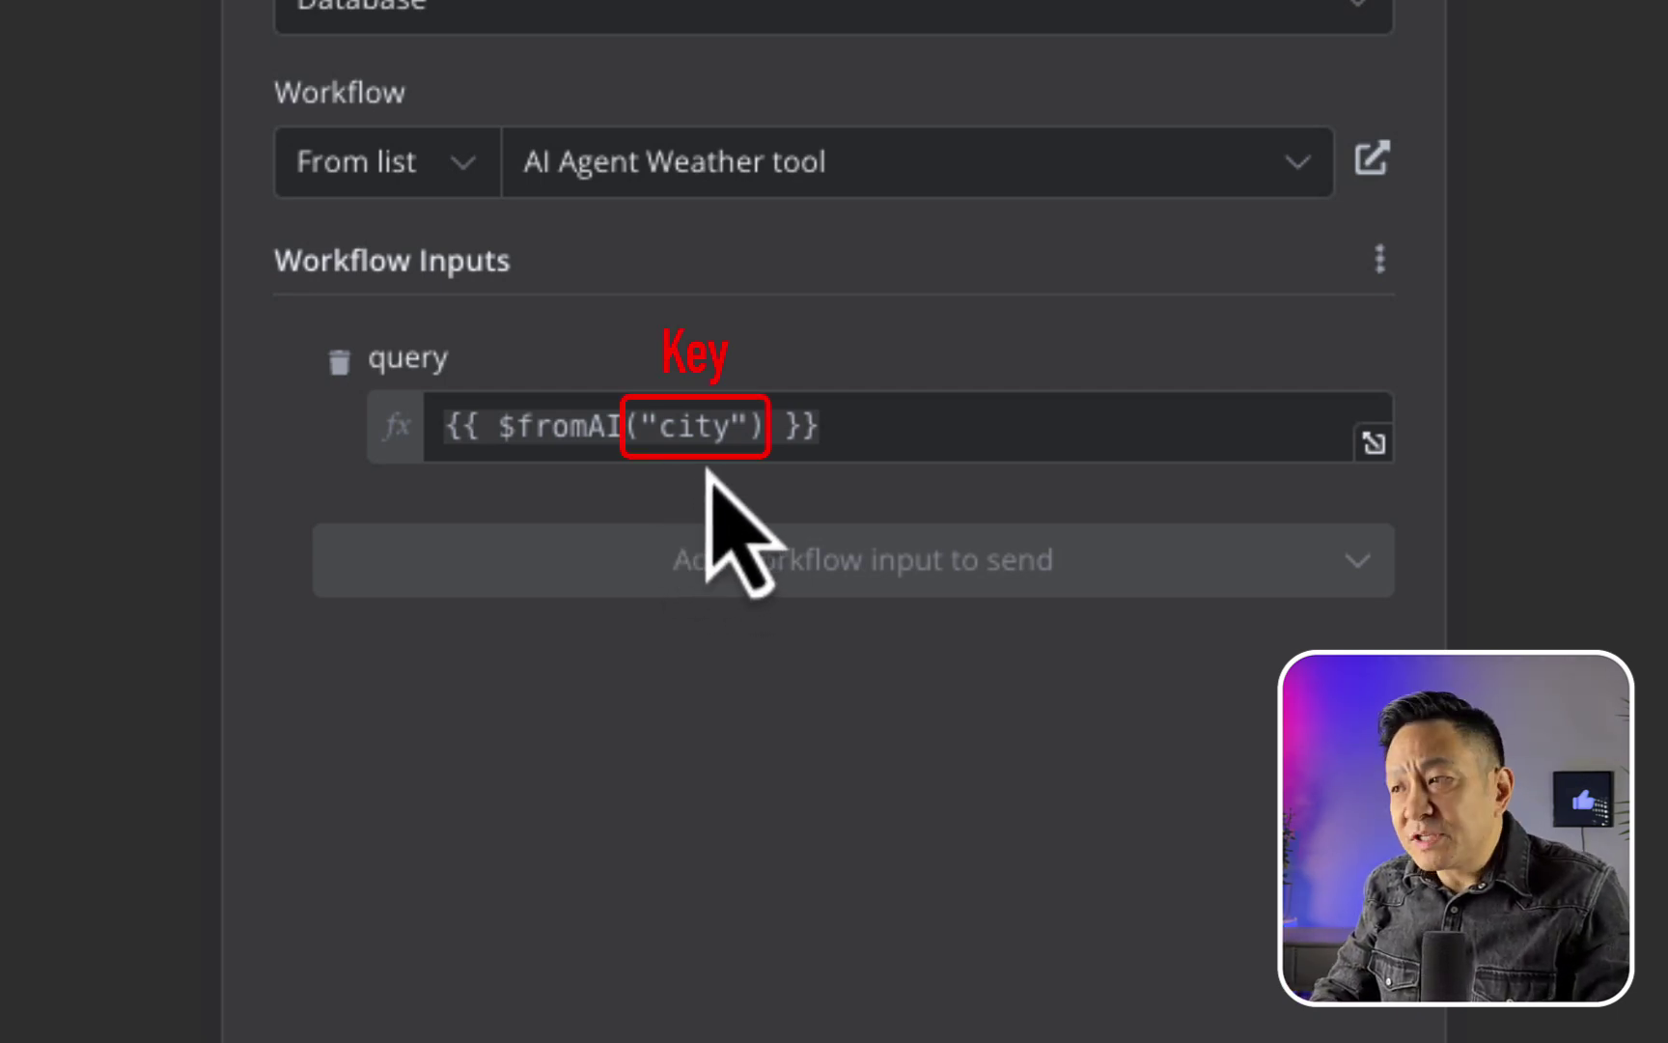
mouse_move(860, 656)
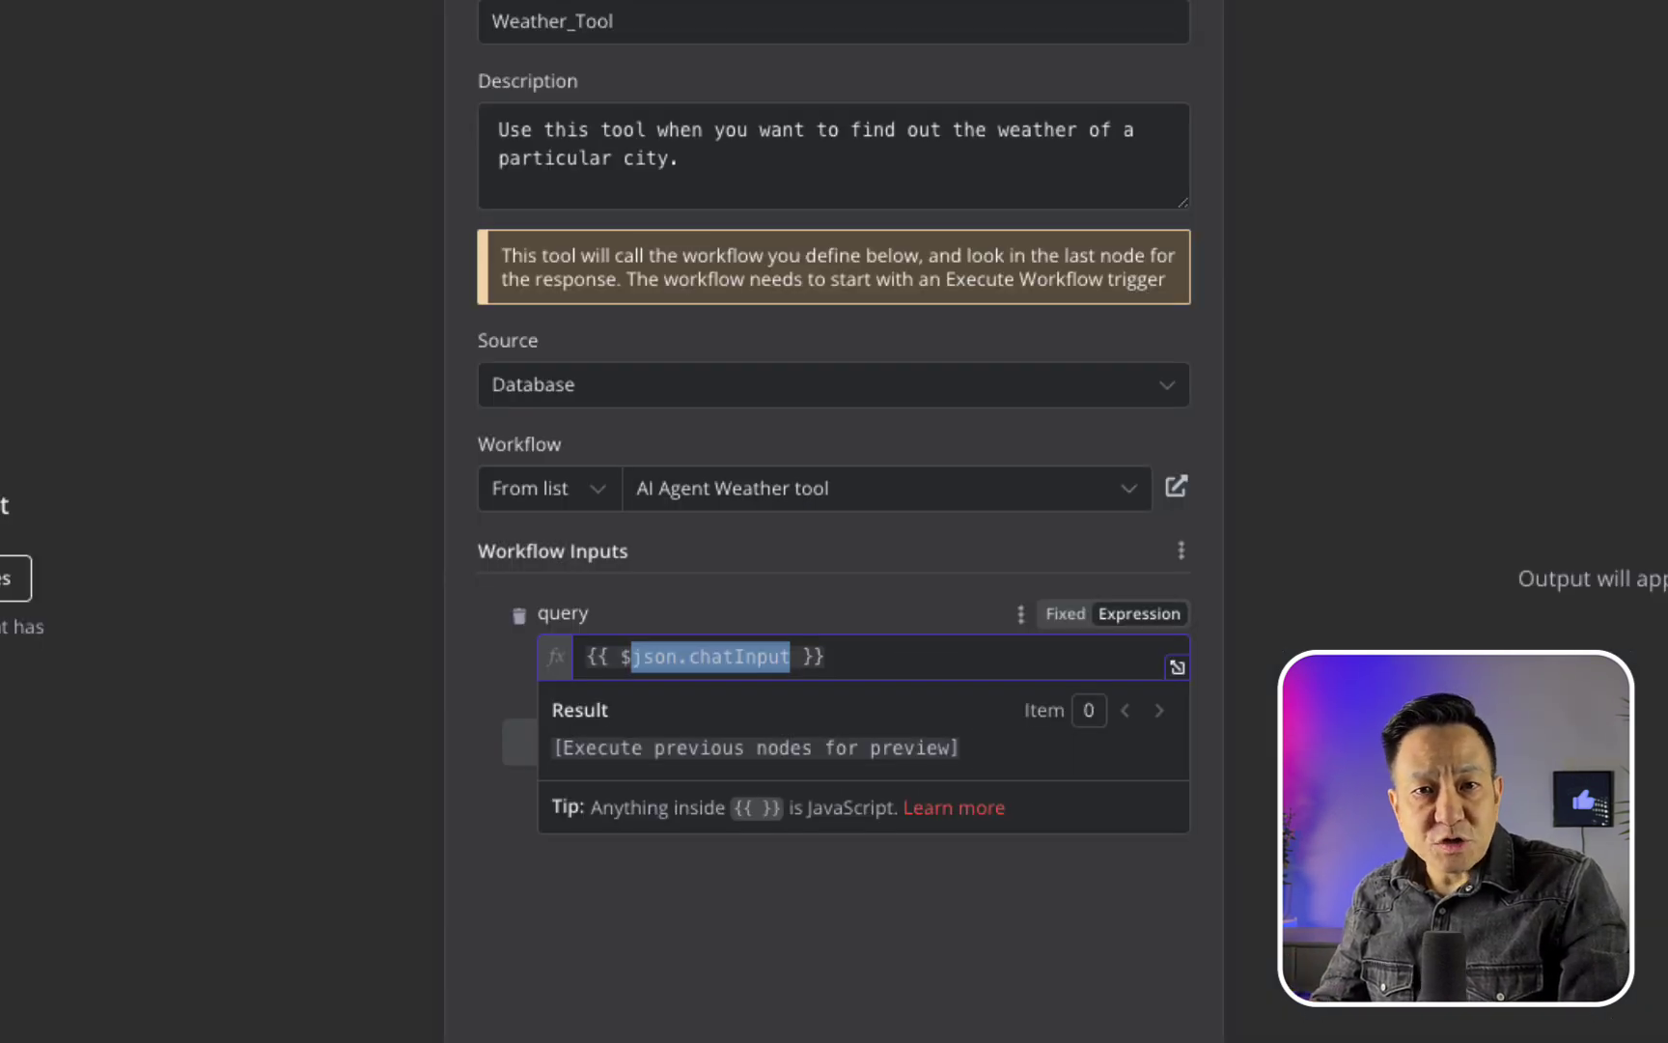
- Replace json.chatInput with $fromAI("city") in the Weather_Tool query expression
key("BackSpace")
type("fr")
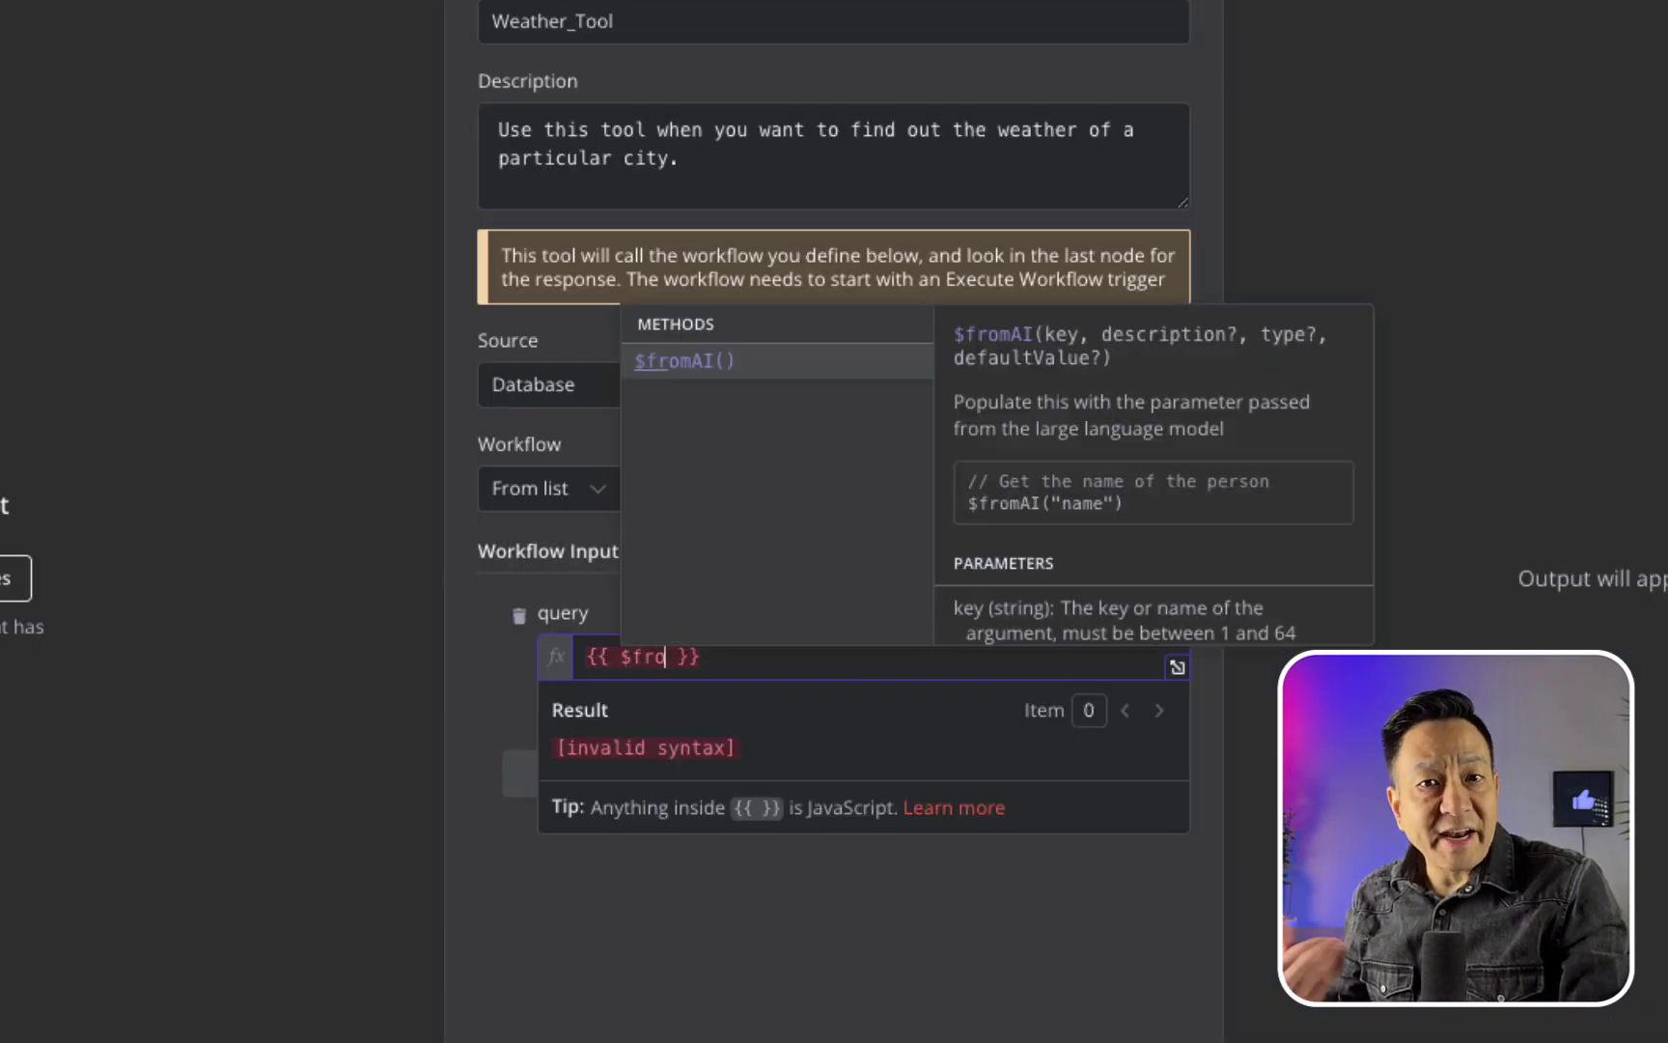
type("omAI()")
key("Left")
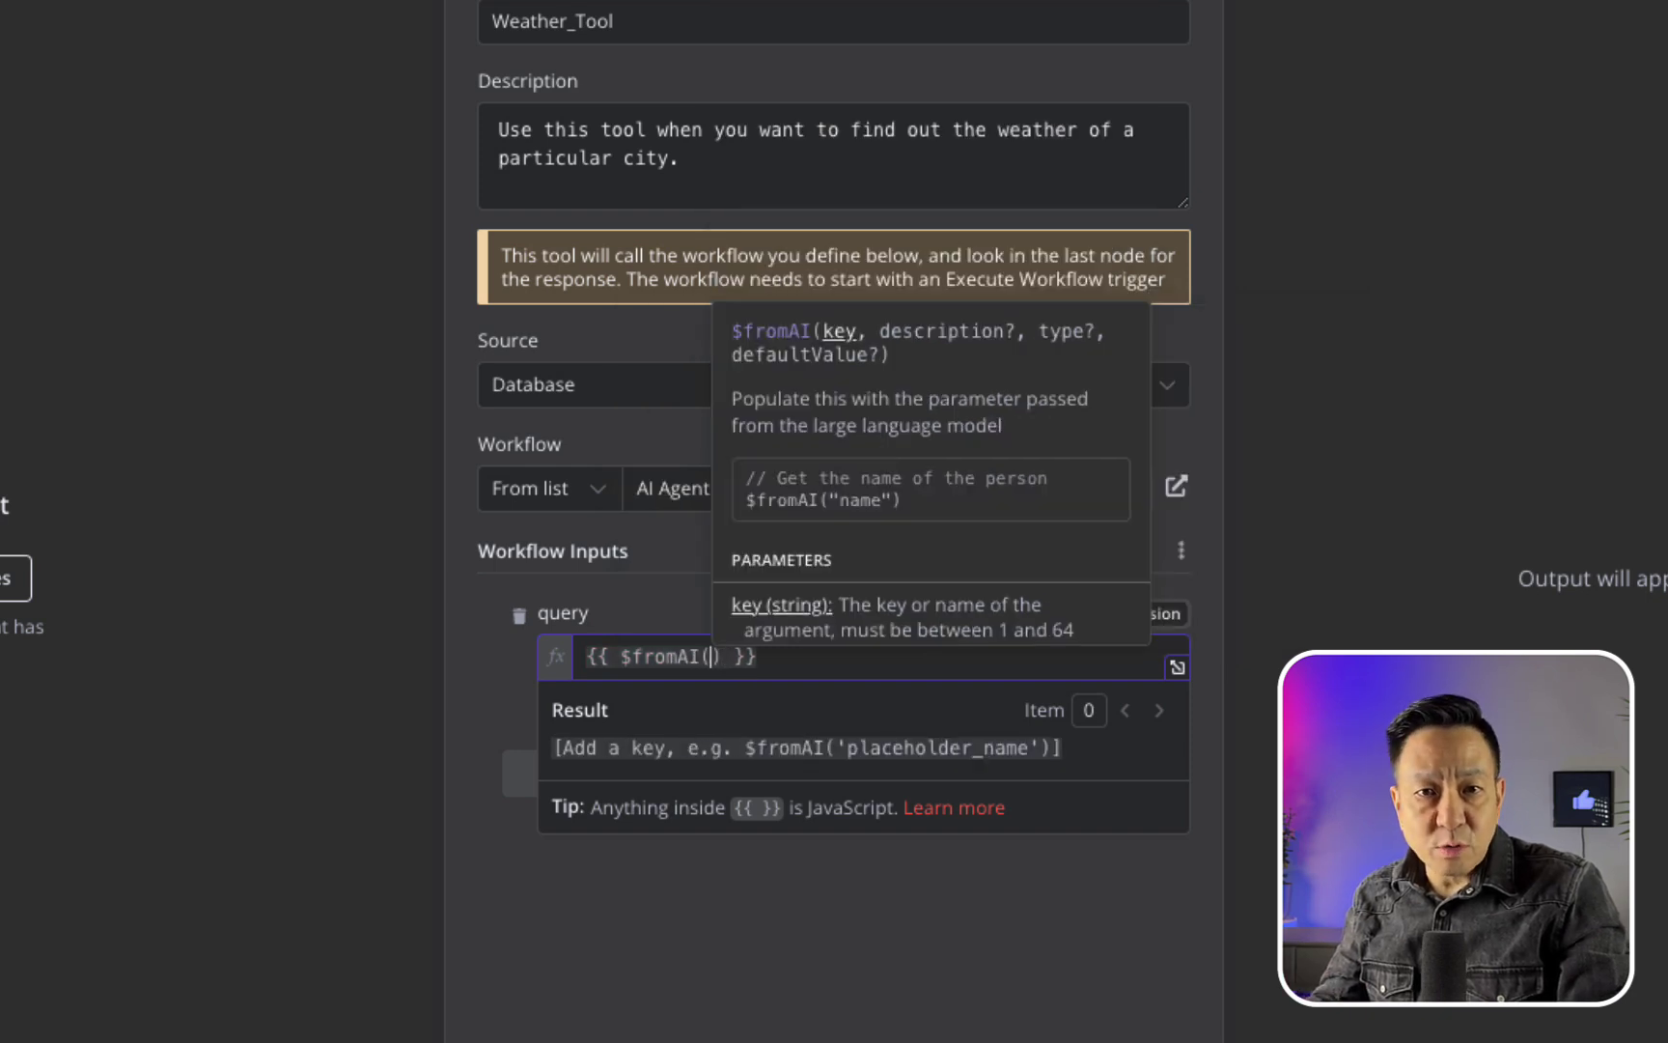
type("\"")
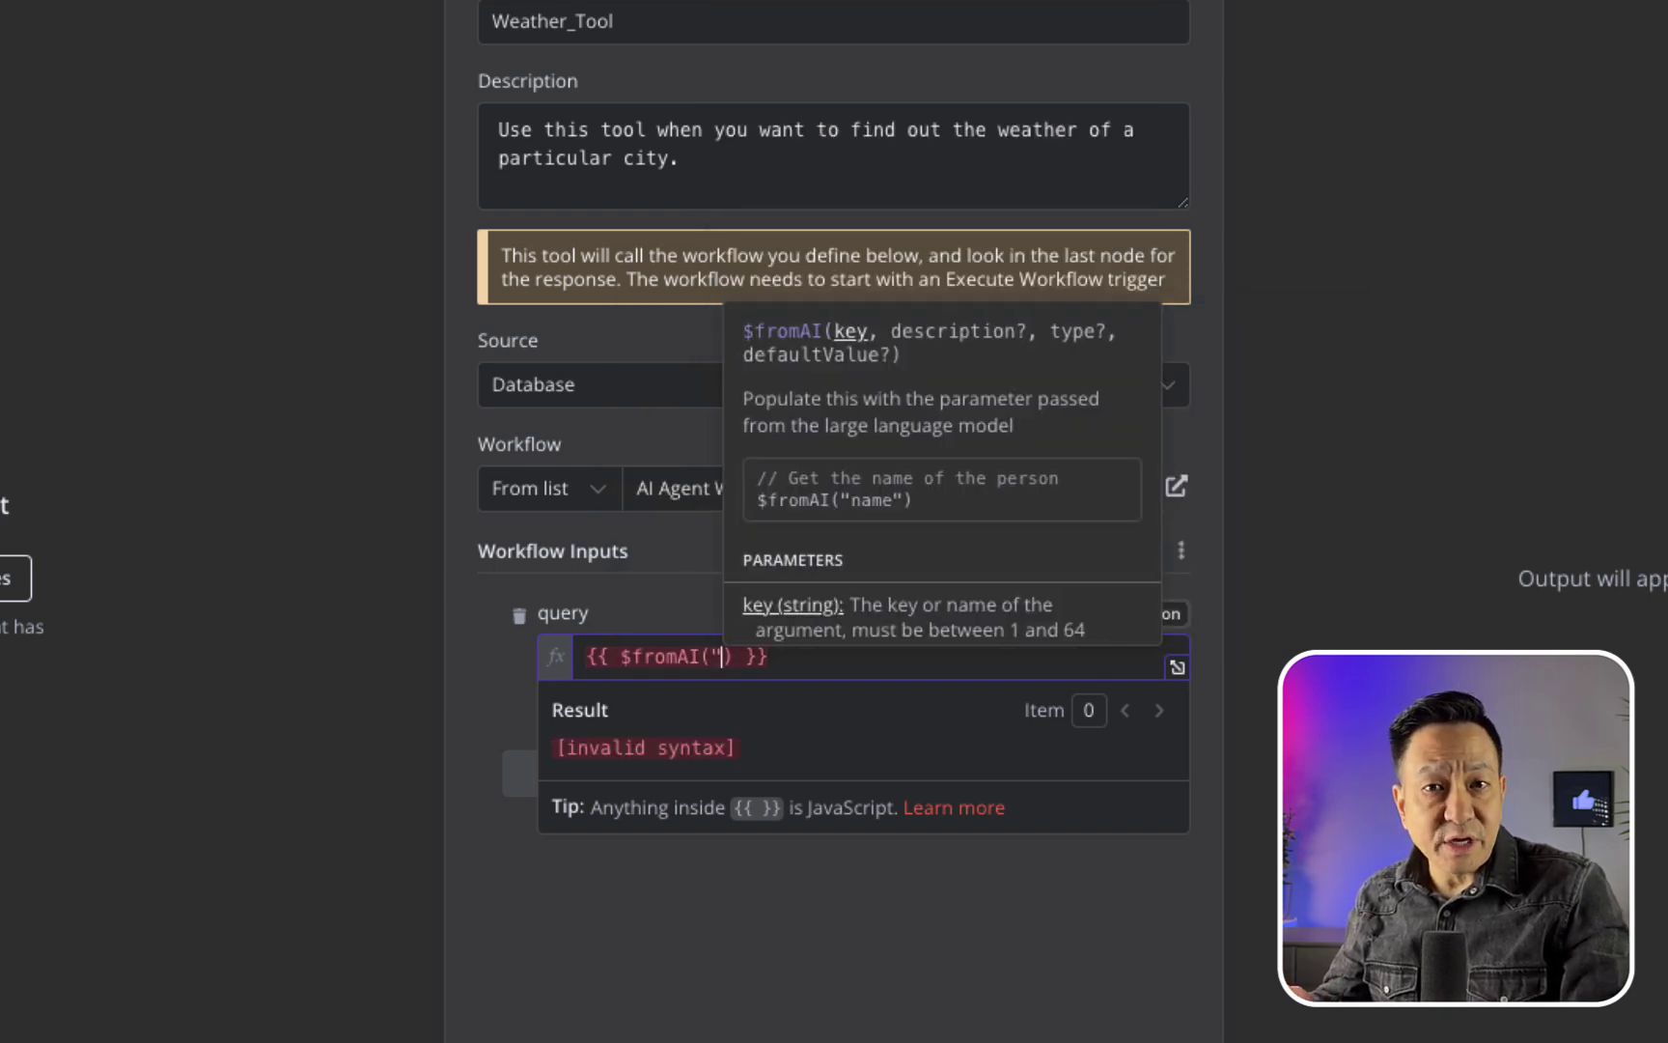
type("\"")
key("Left")
type("city")
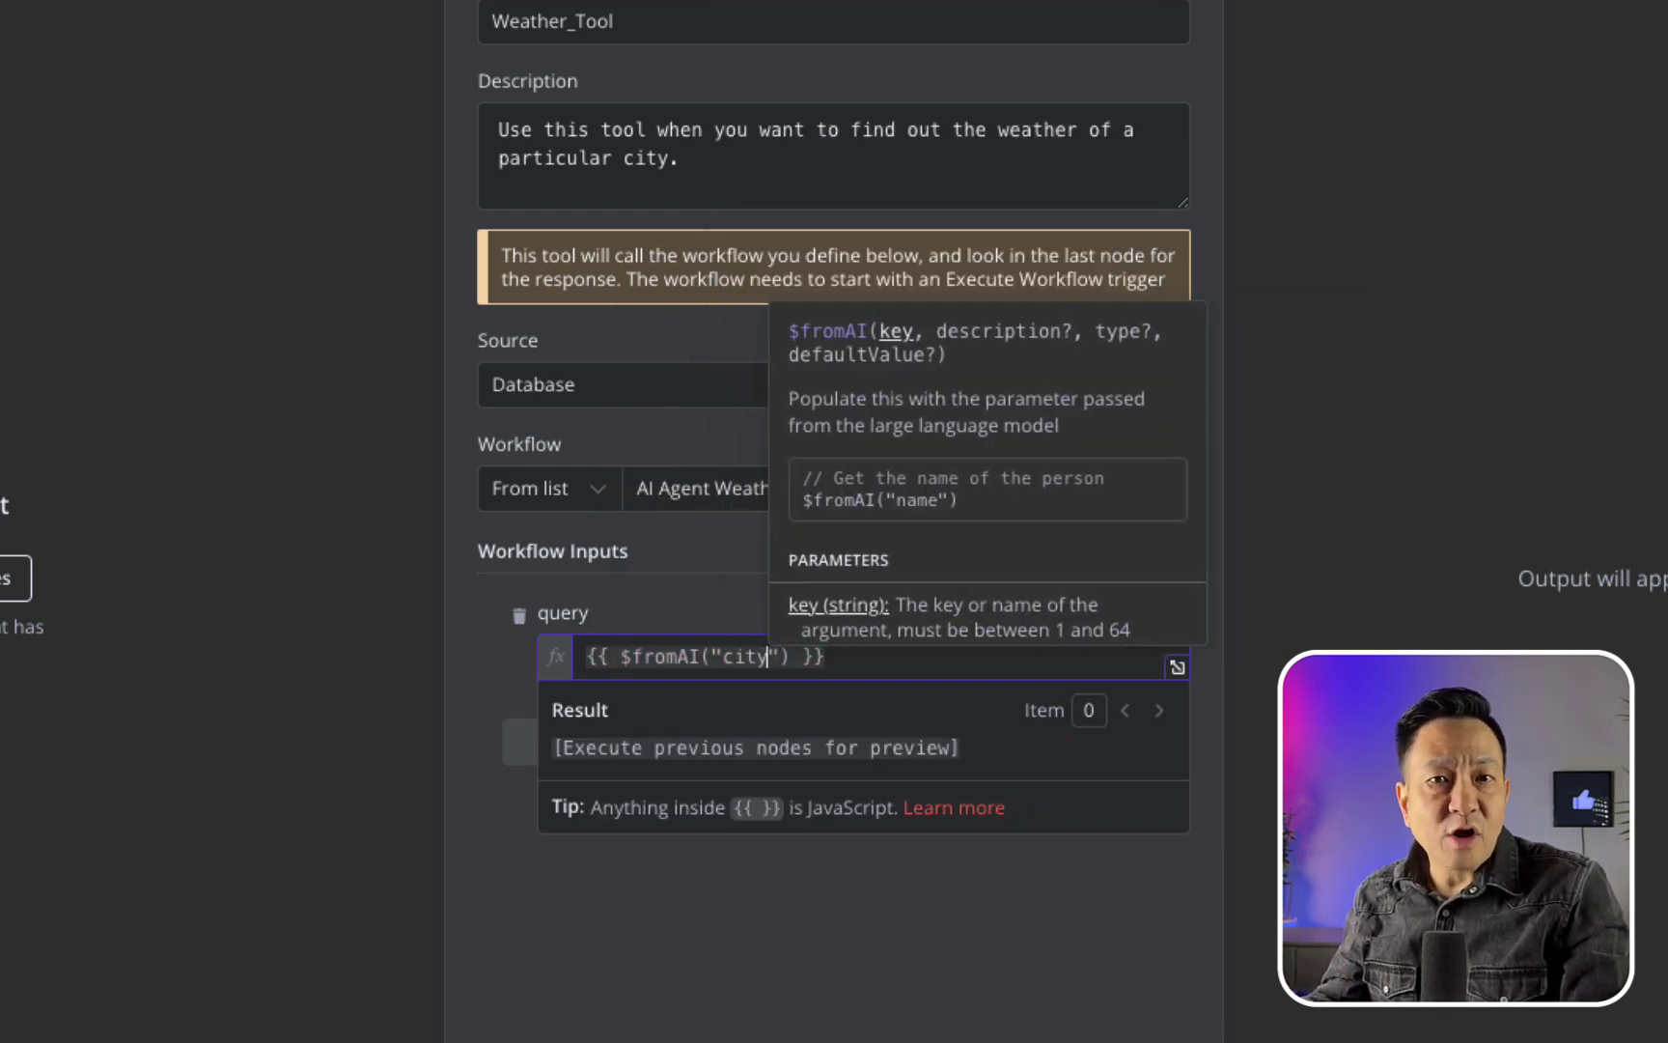
left_click(856, 1030)
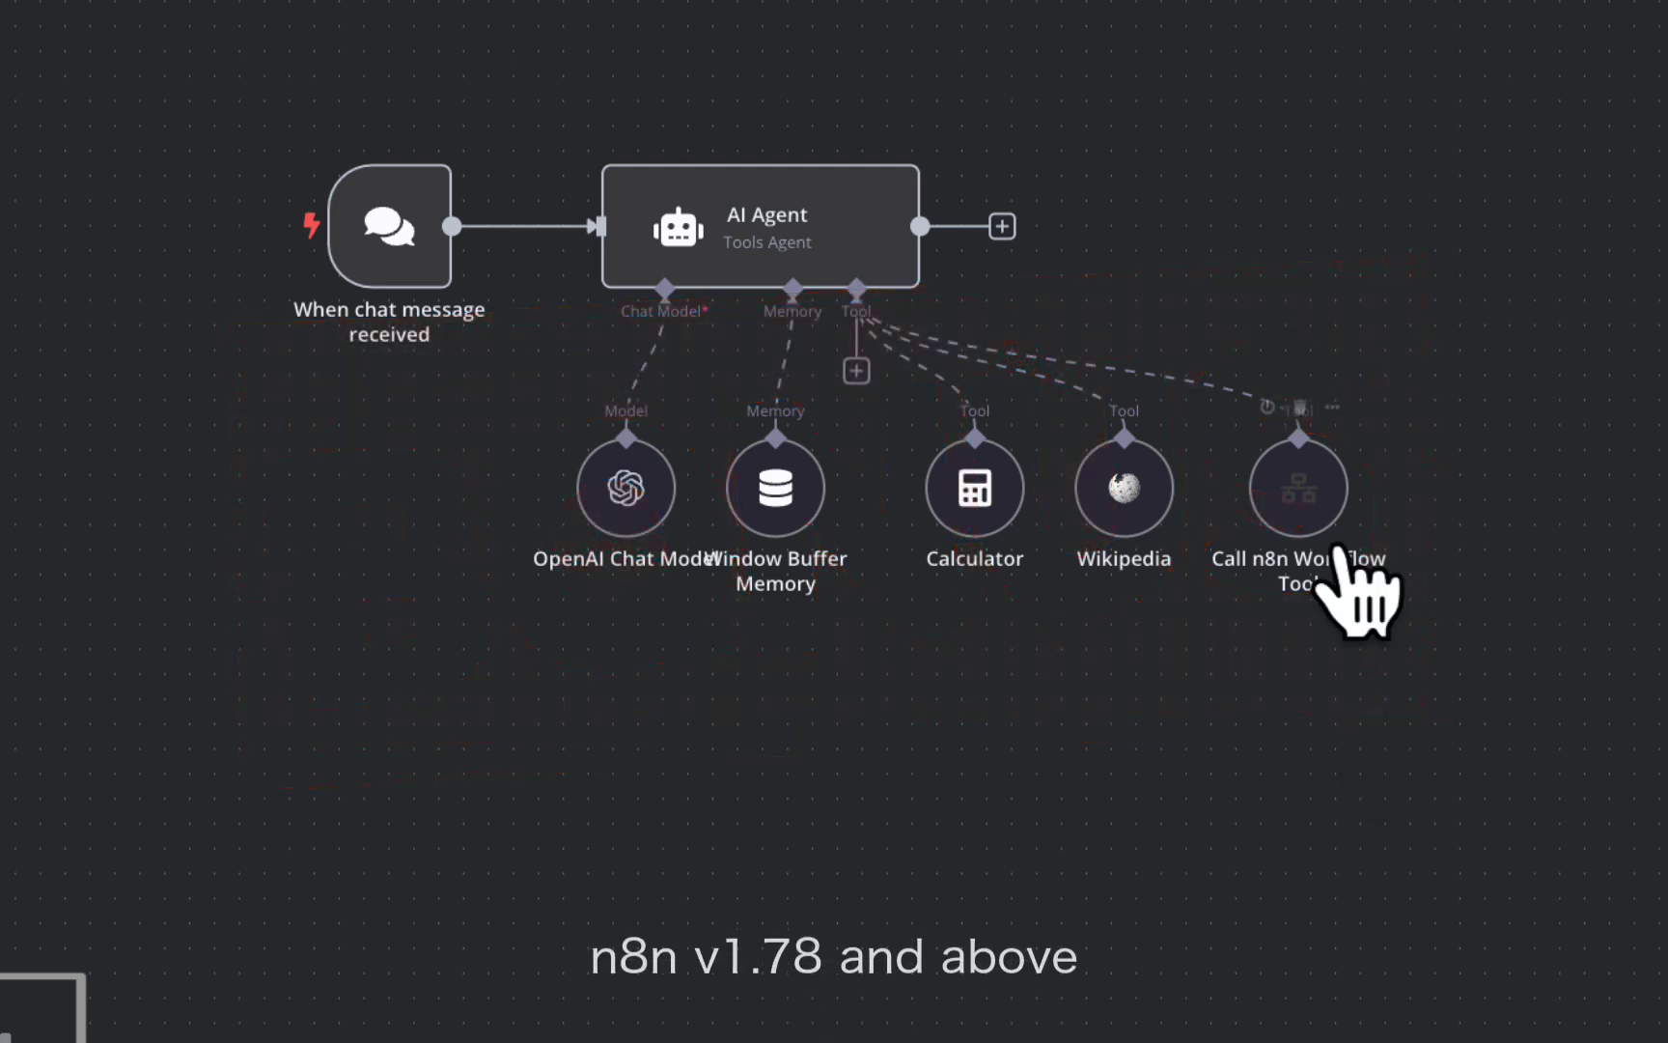
- Set the Weather_Tool query to 'Let the model define this parameter'
left_click(1297, 493)
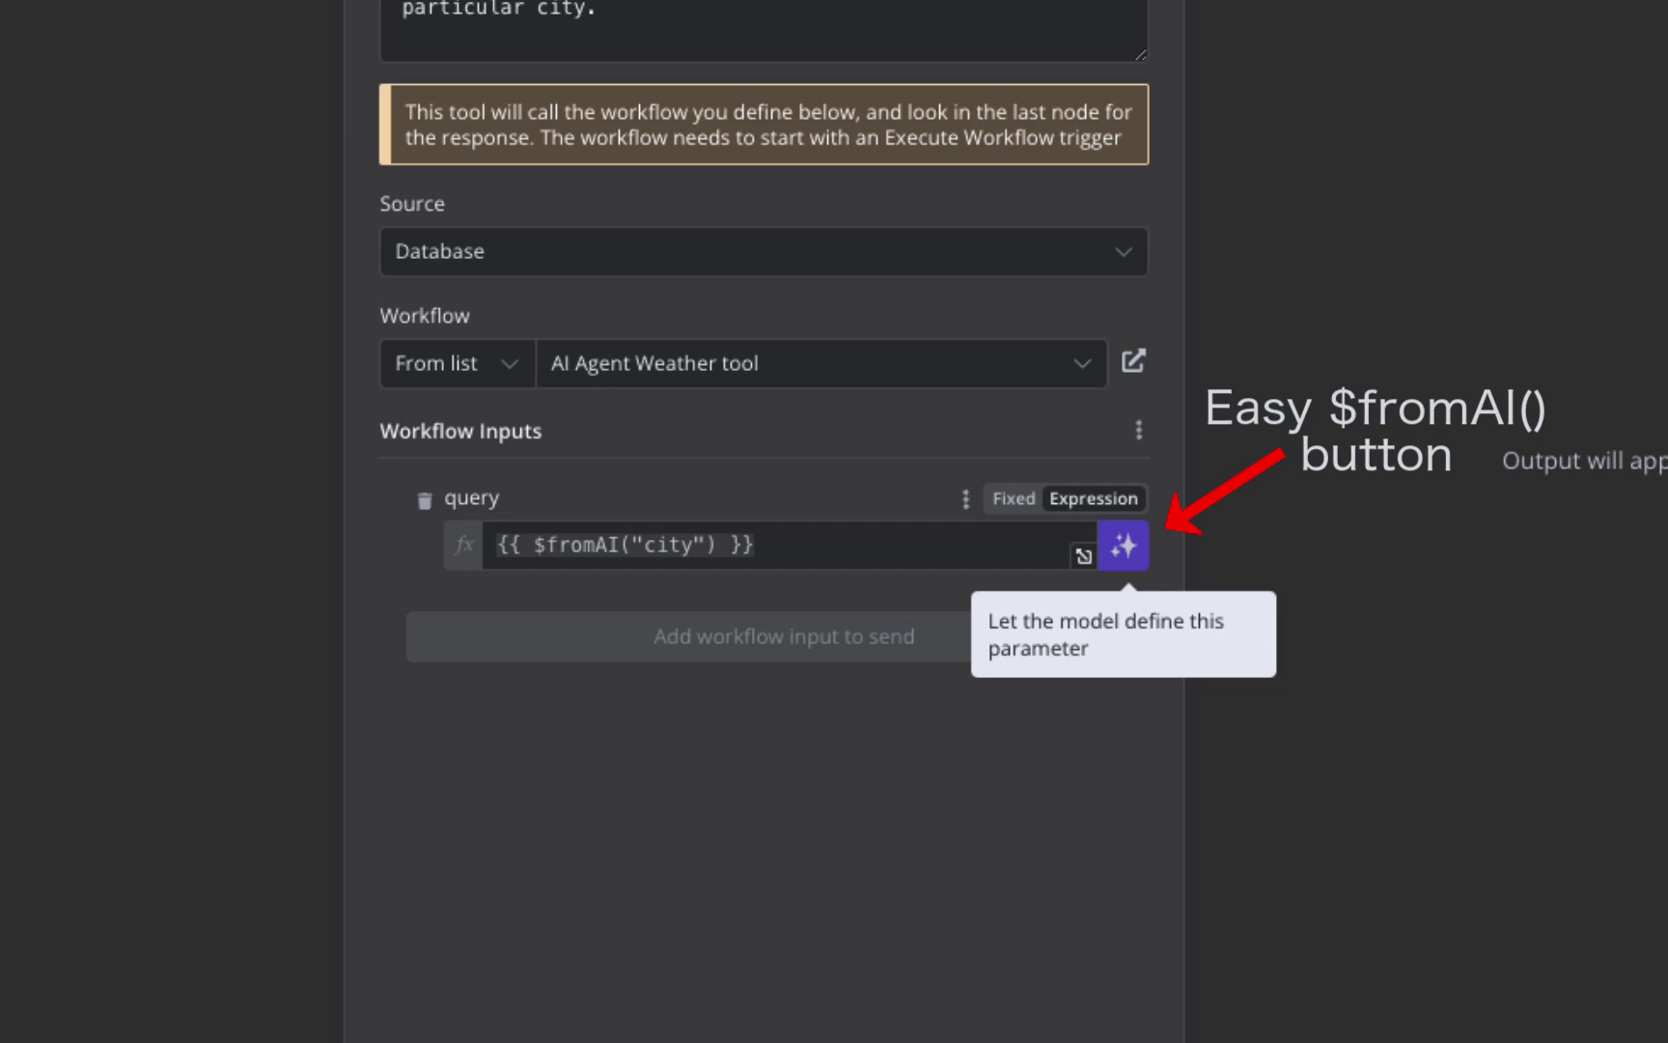
left_click(1123, 546)
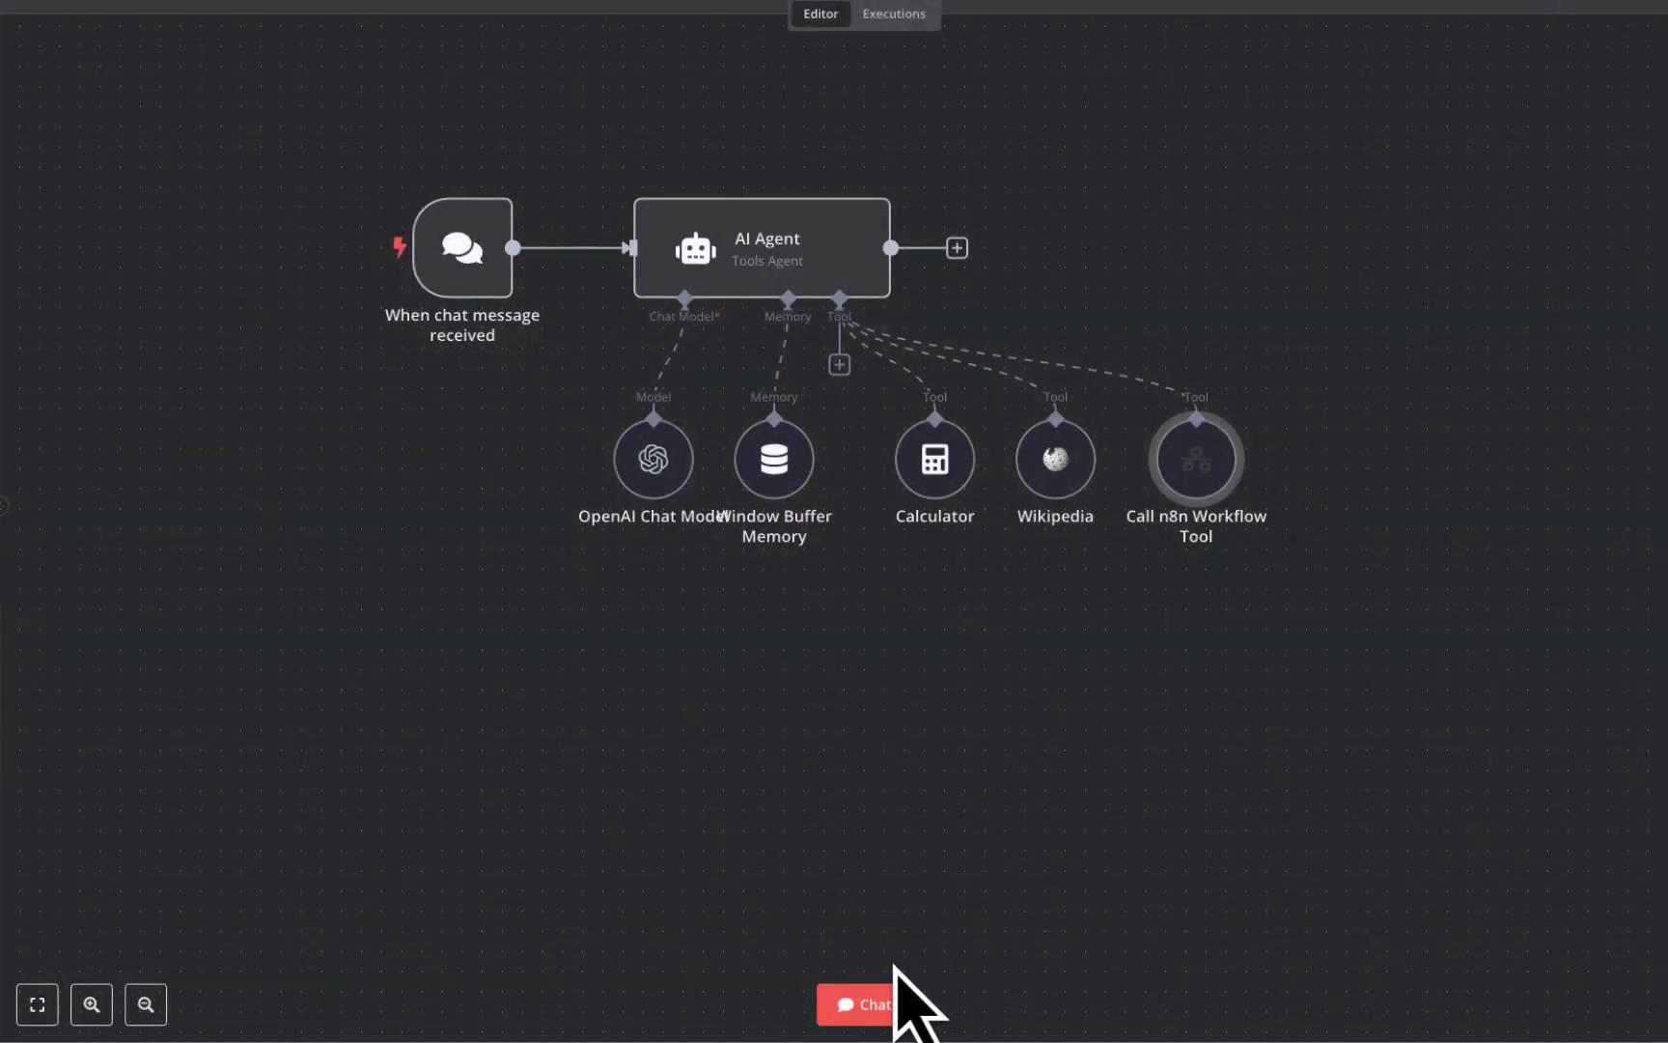
- Ask the agent "What's the weather like in Nairobi?" through the chat
left_click(863, 1004)
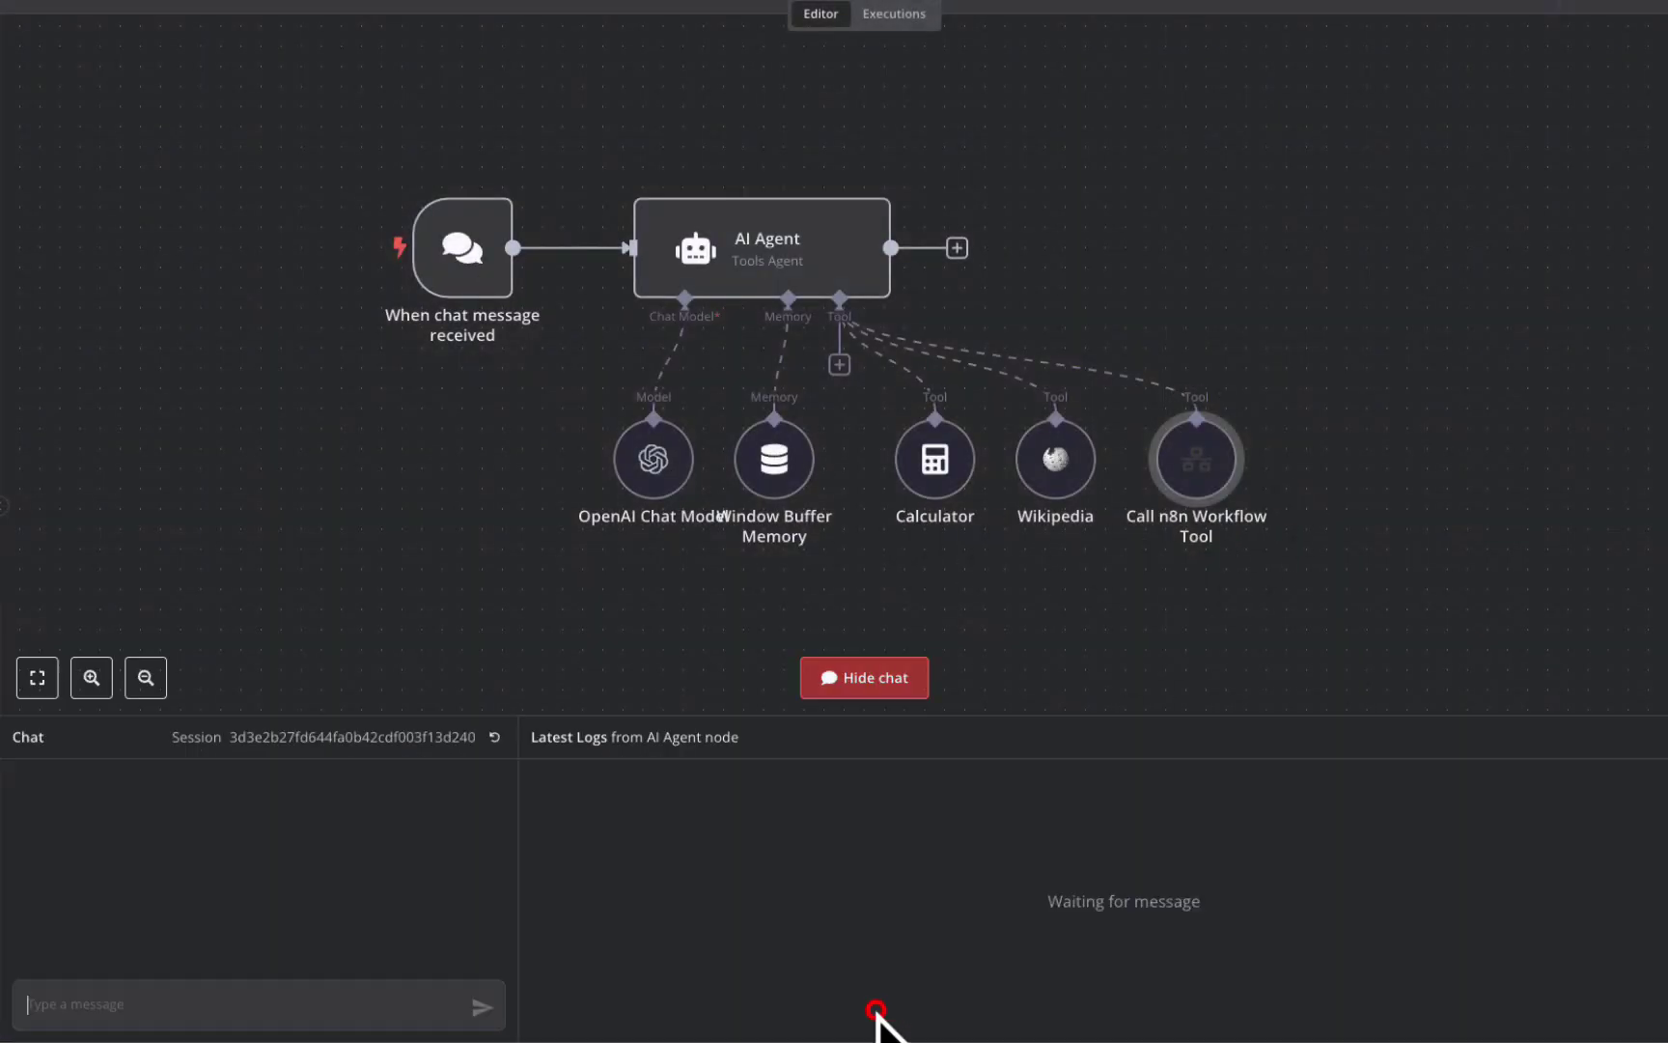
left_click(234, 1006)
type("What's the weather like in Nairobi?")
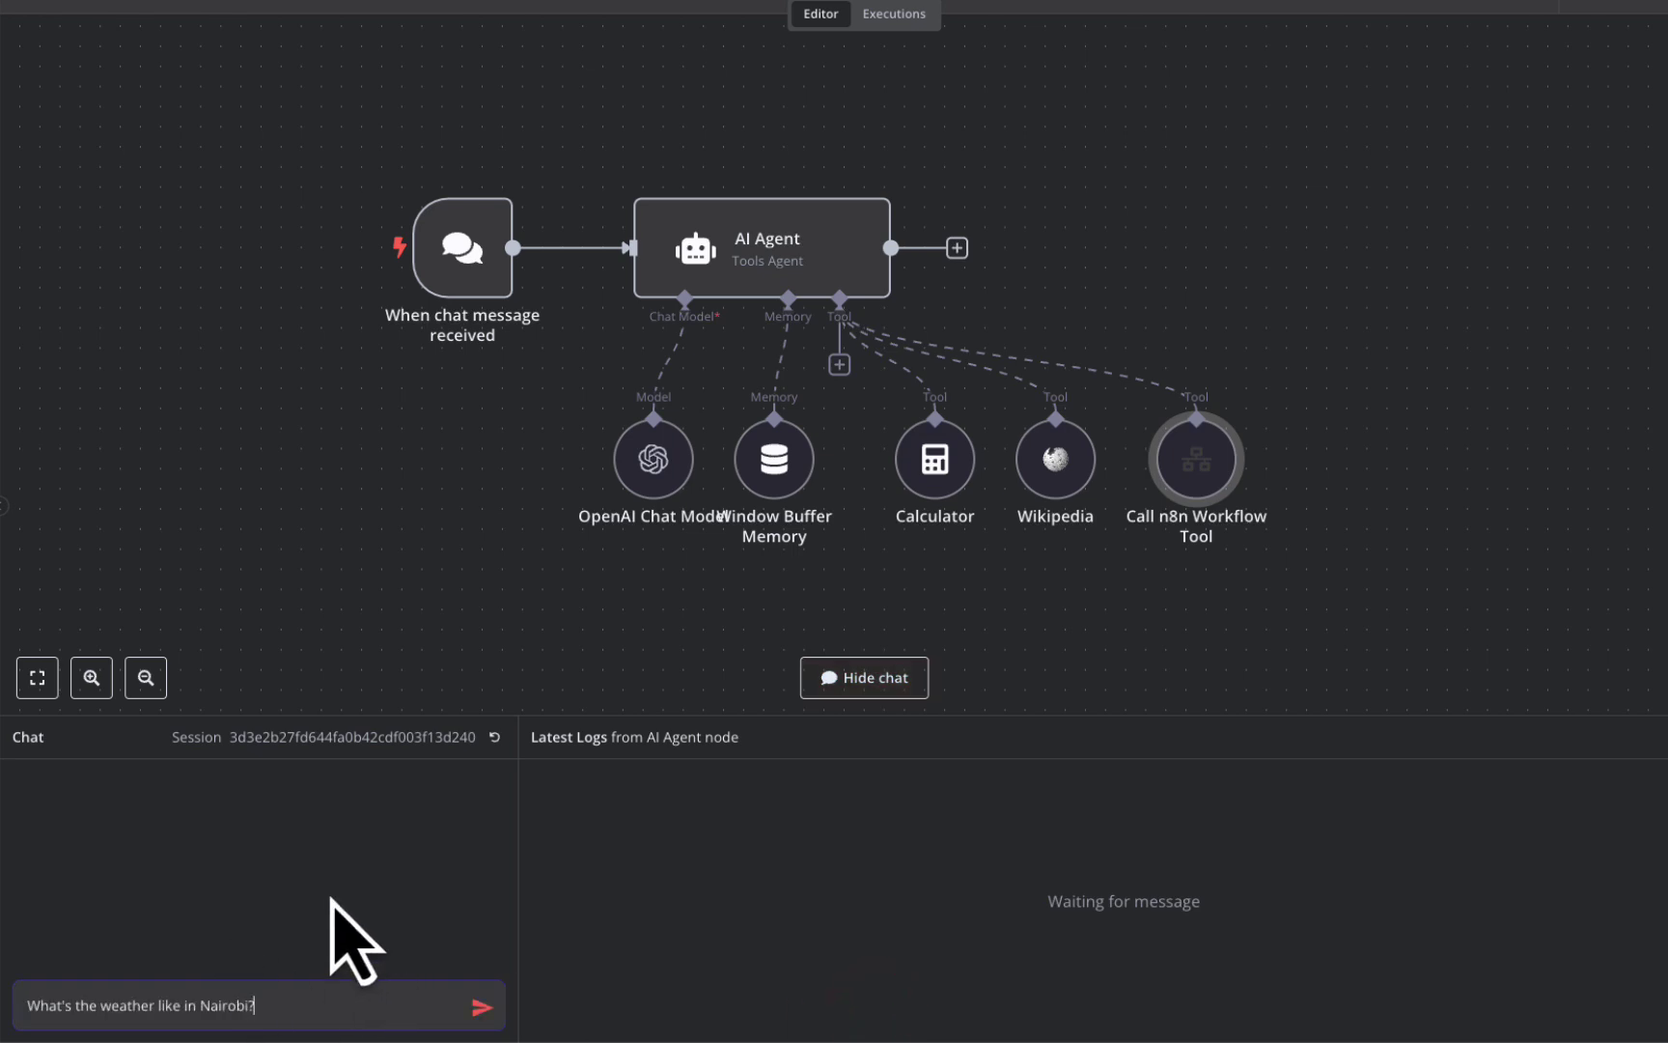
key("Return")
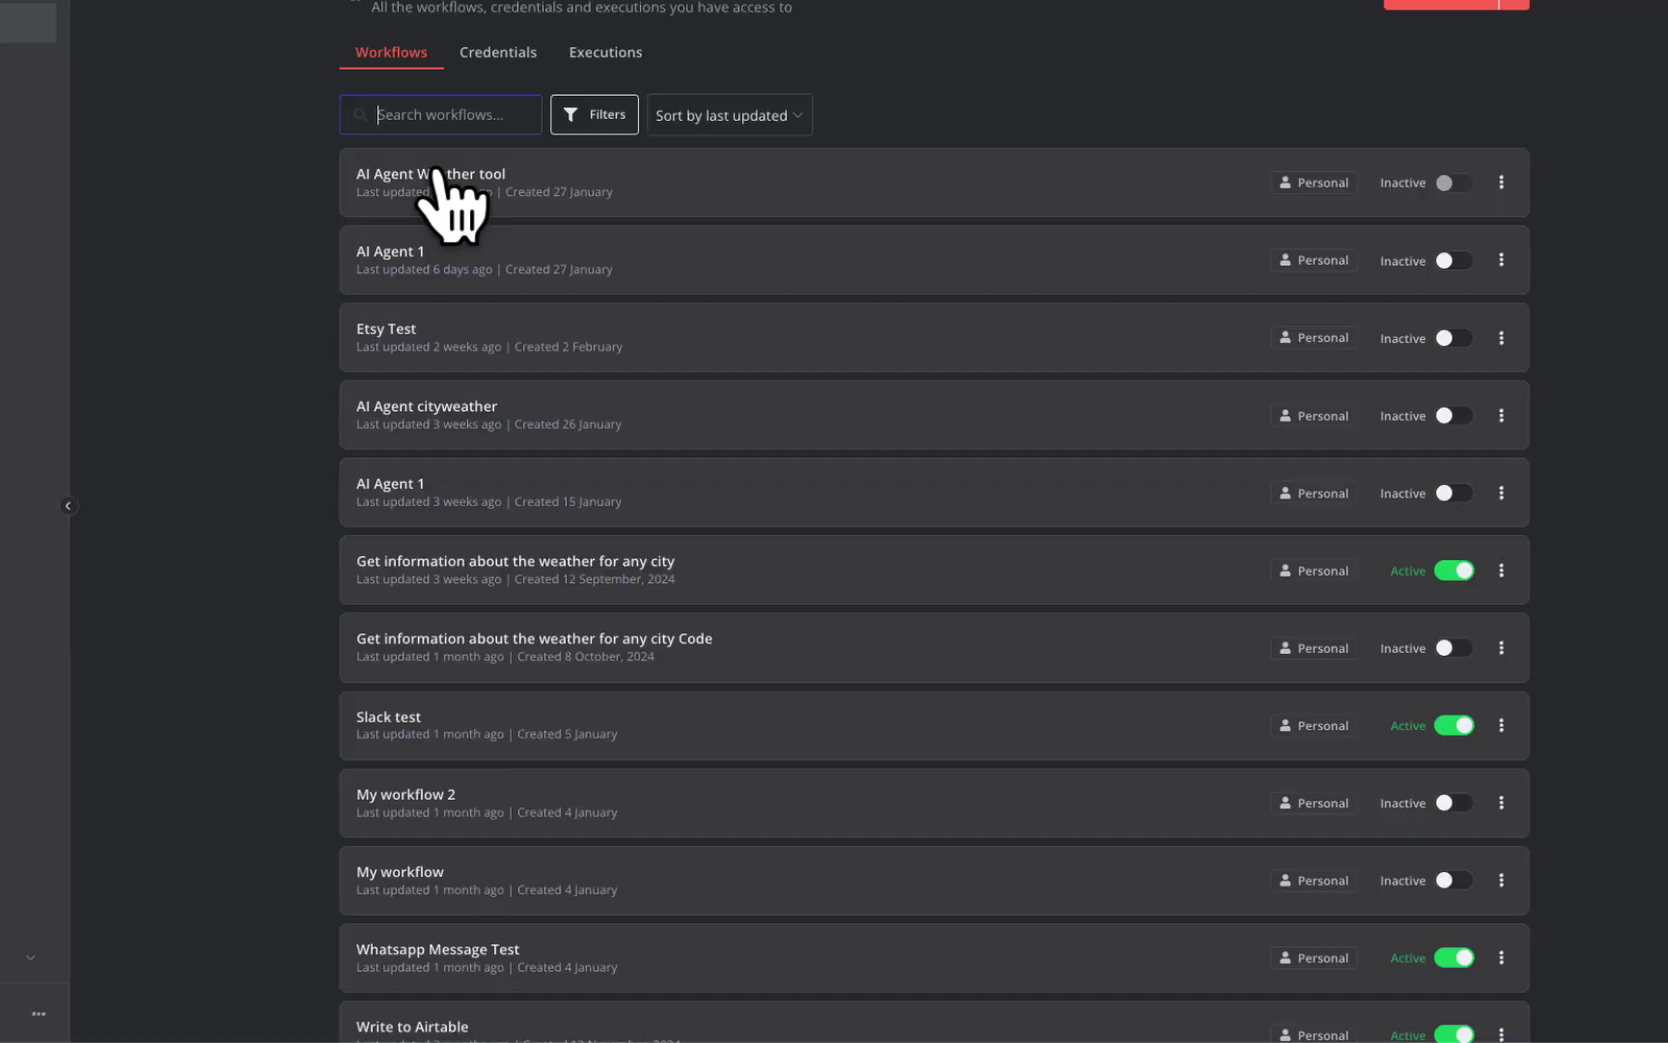
- Inspect the AI Agent Weather tool's latest execution, checking OpenWeatherMap received Nairobi
left_click(435, 166)
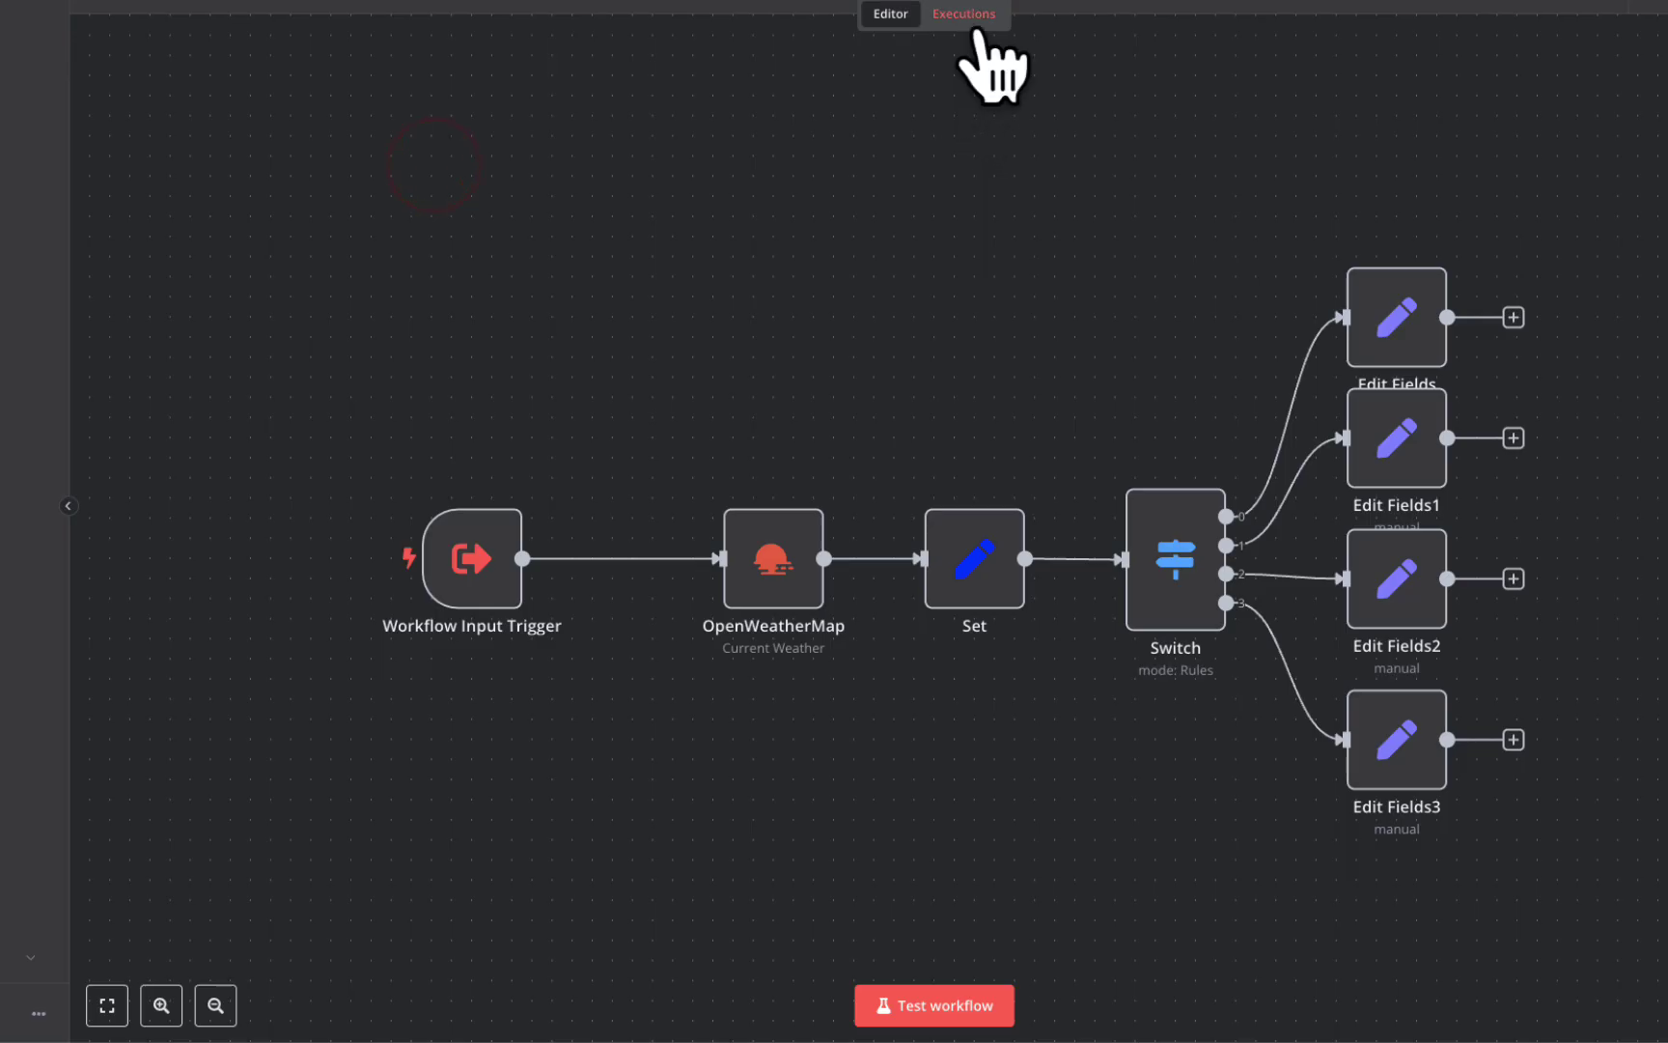
left_click(965, 14)
left_click(222, 154)
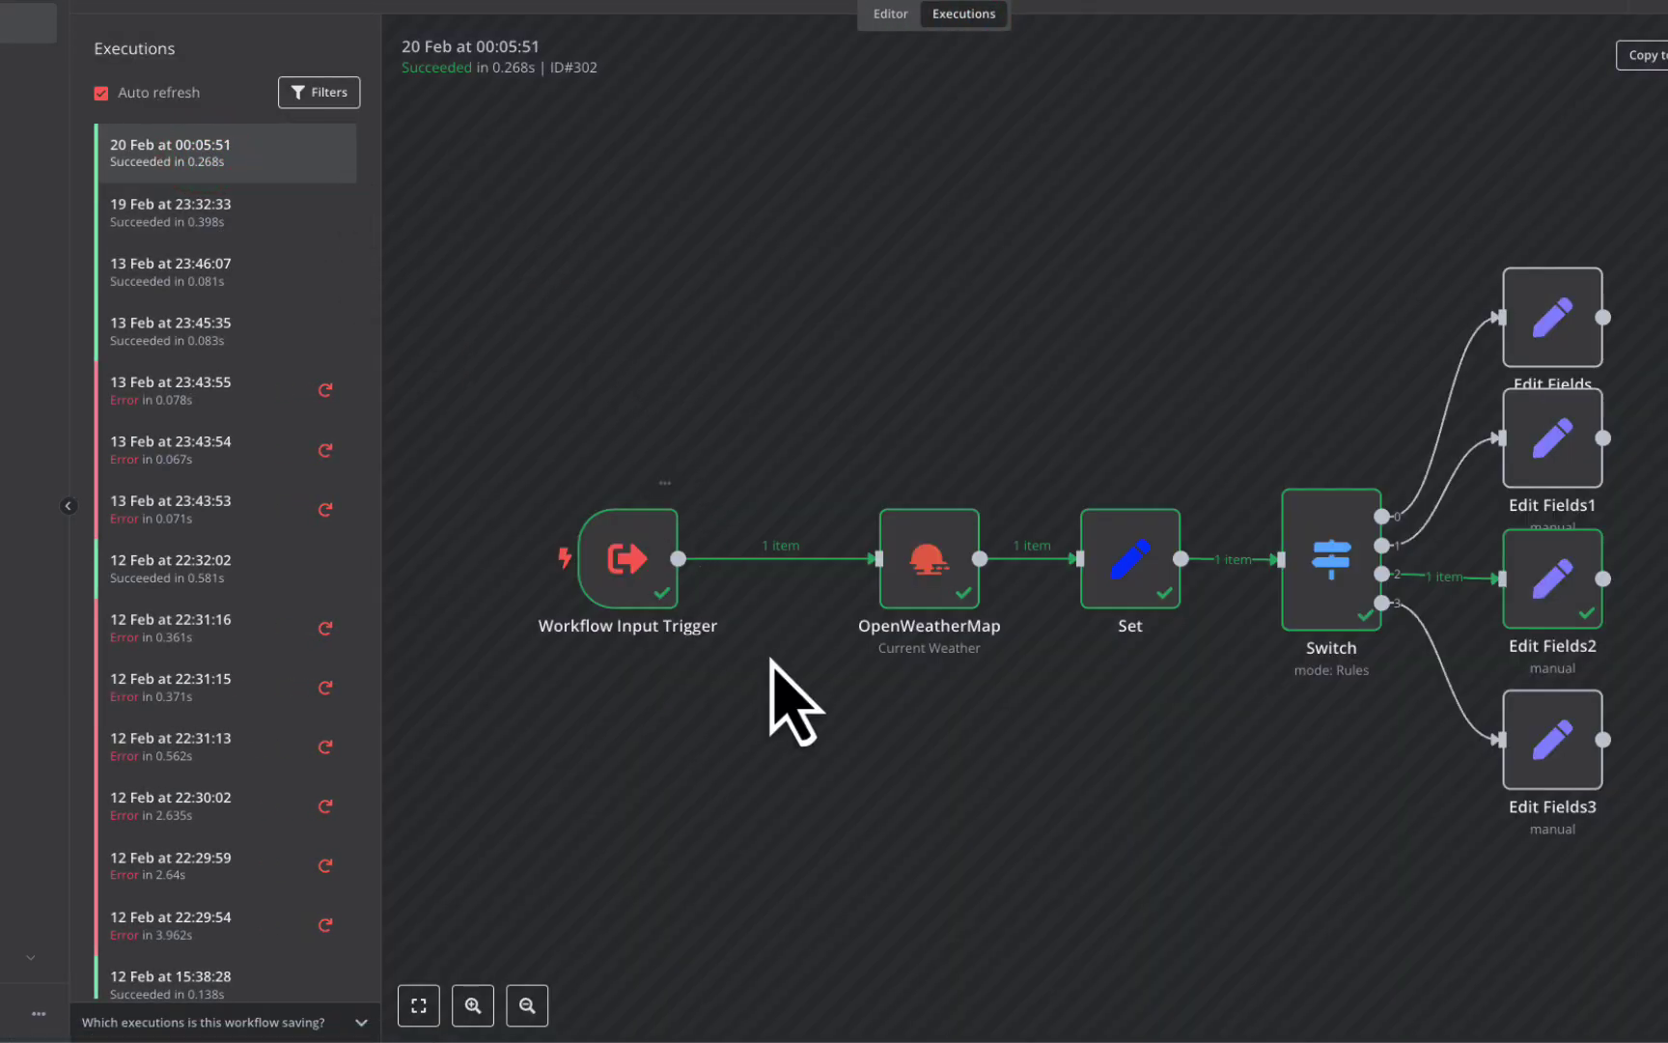
double_click(926, 561)
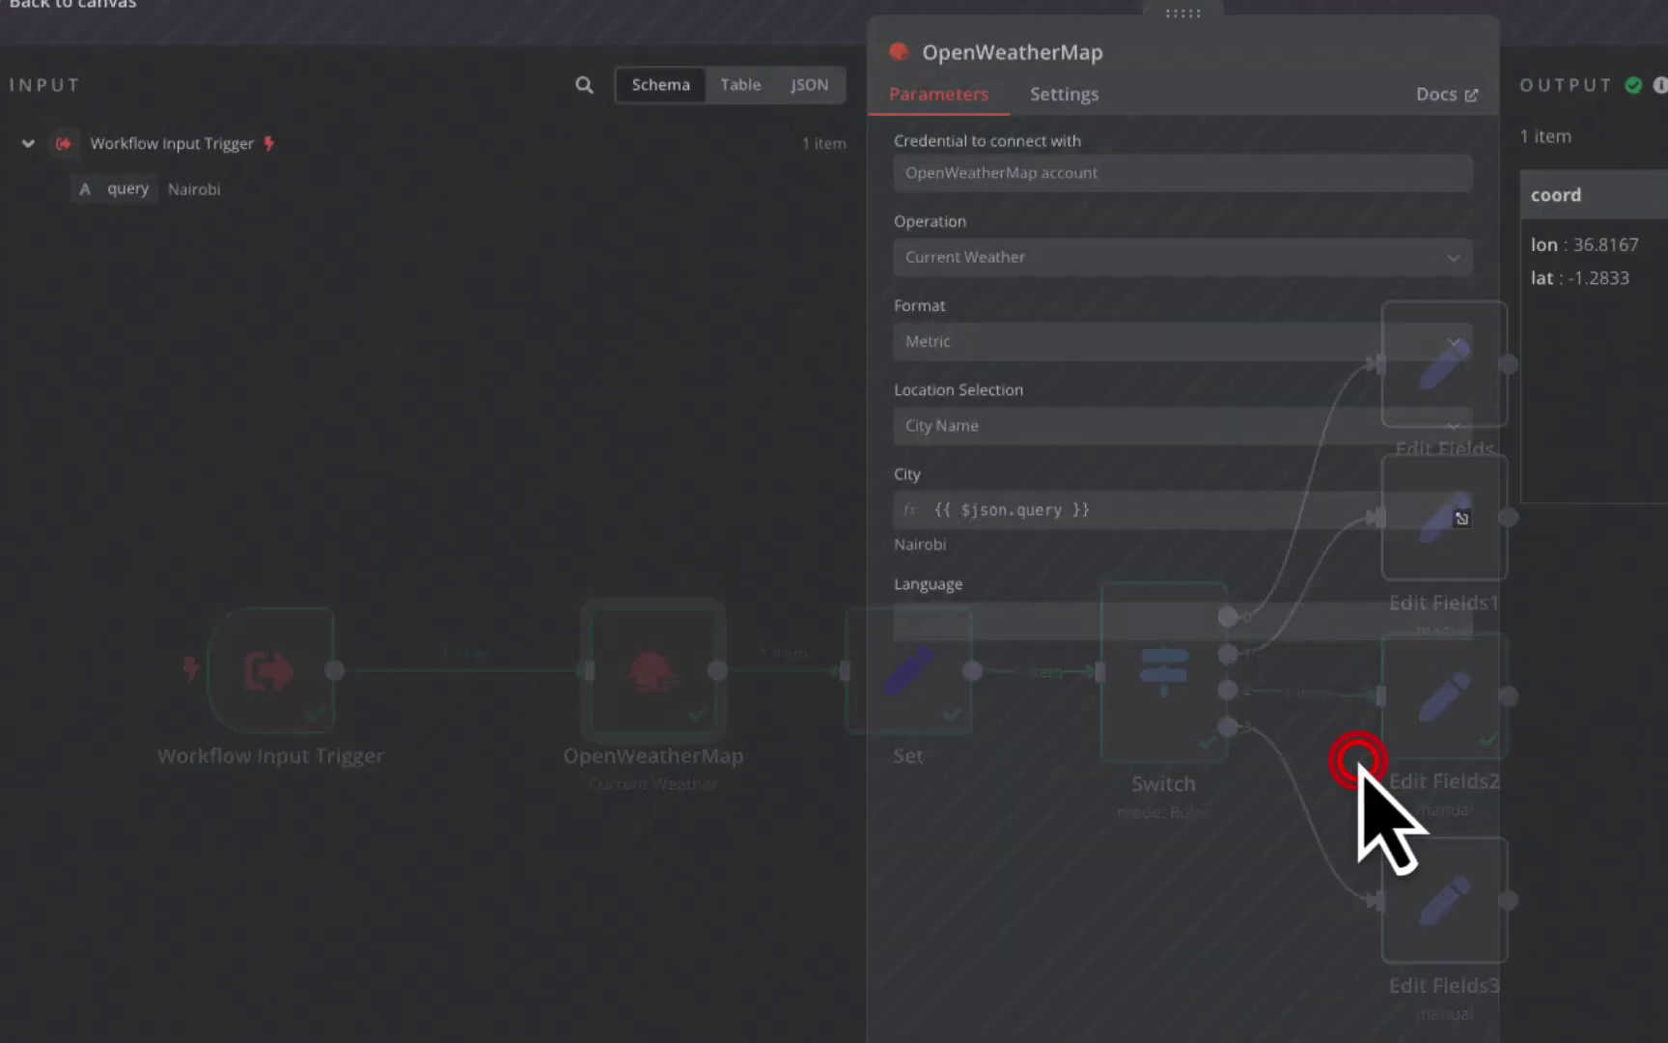